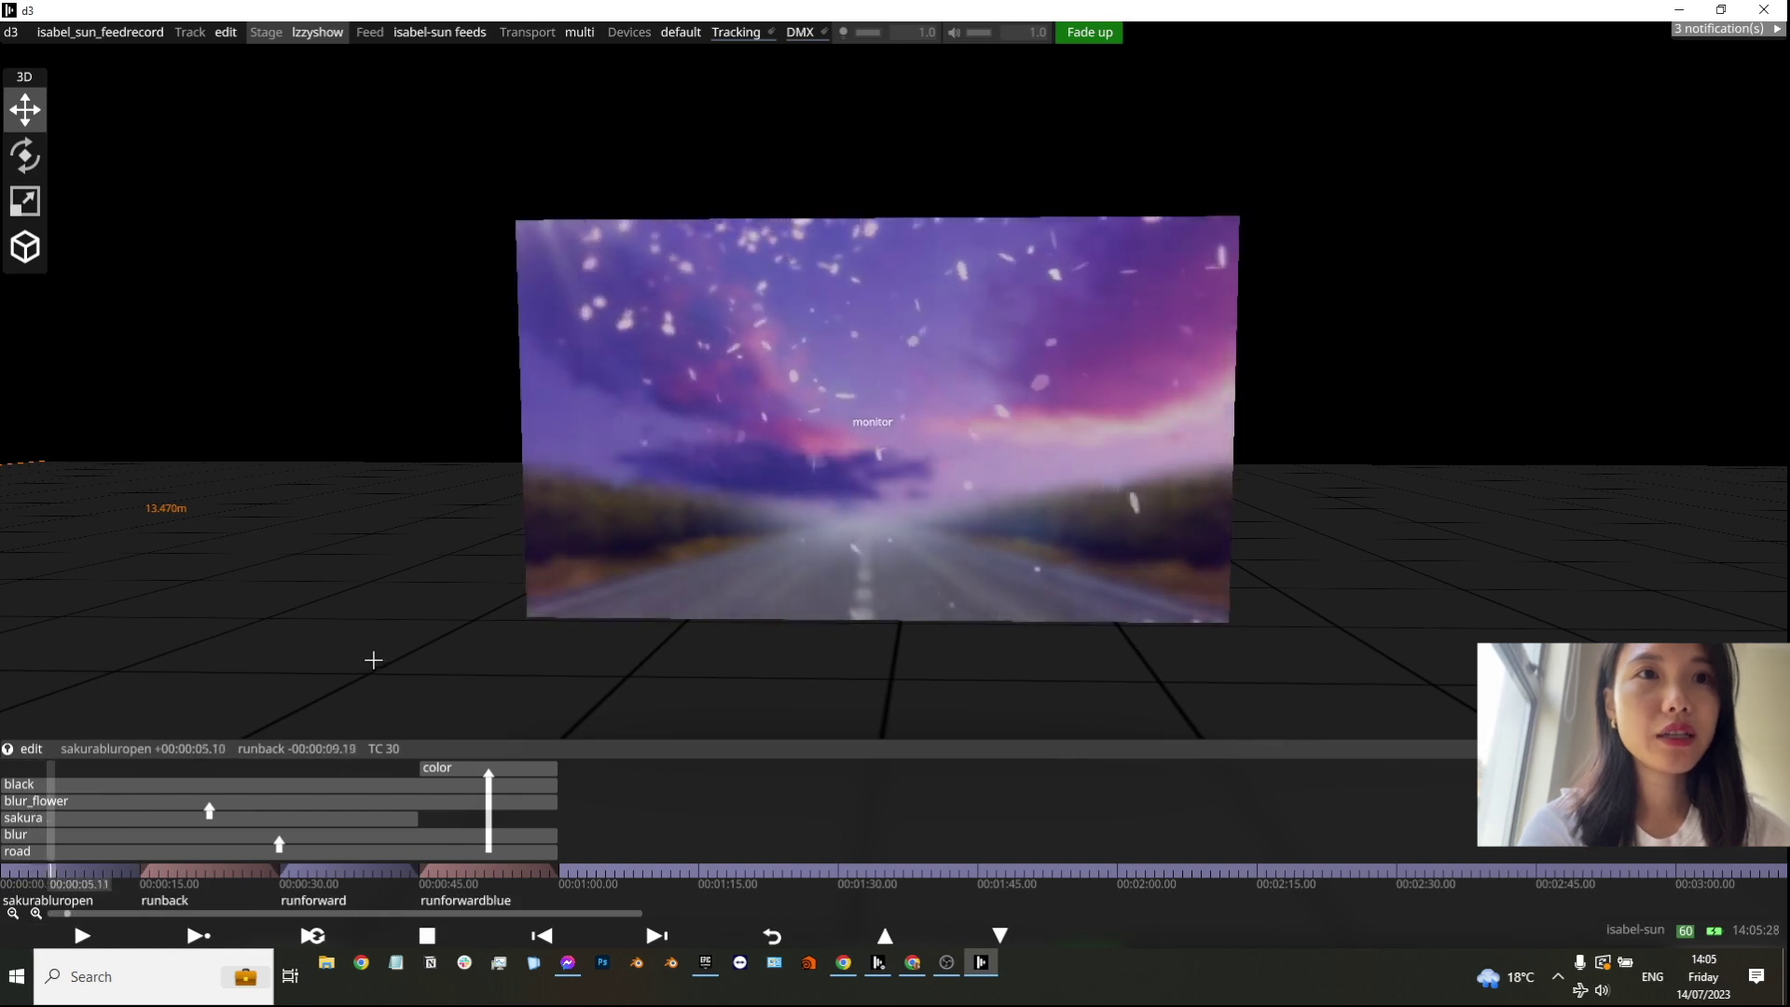
Step: Play through the runback, runforward and runforwardblue sections one after another, and stop playback in runforwardblue
{"action": "left_click", "coordinate": [660, 935]}
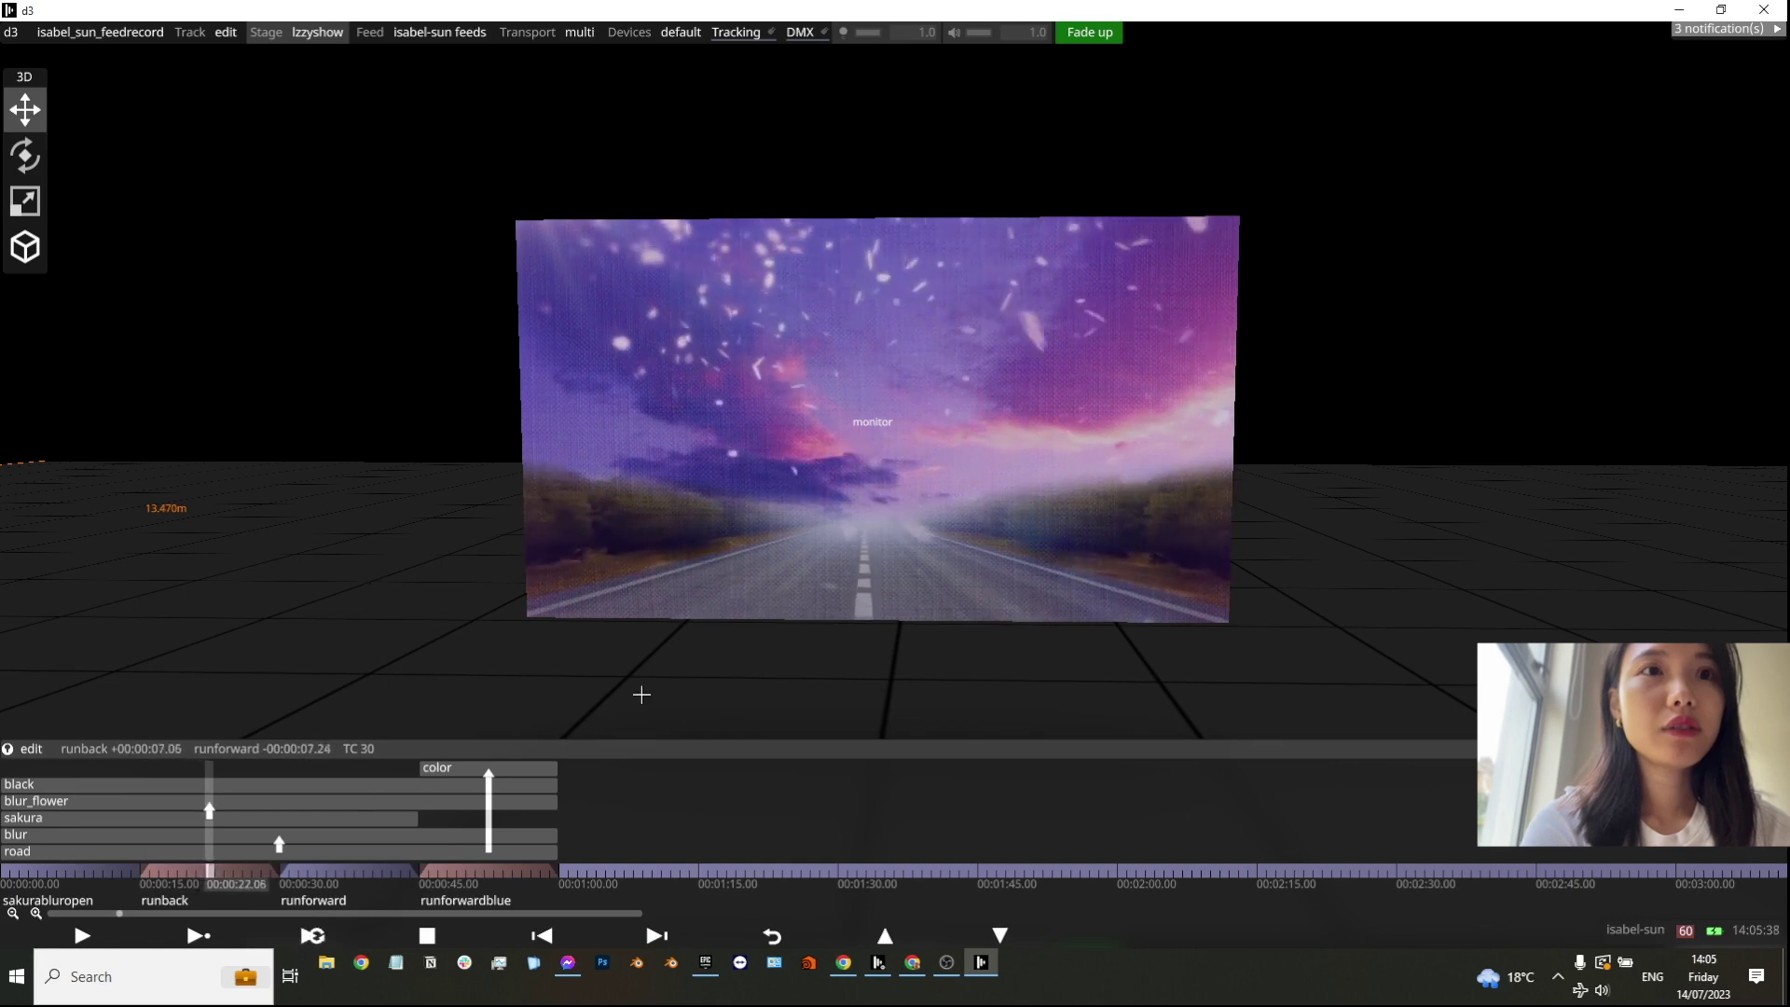
{"action": "left_click", "coordinate": [657, 934]}
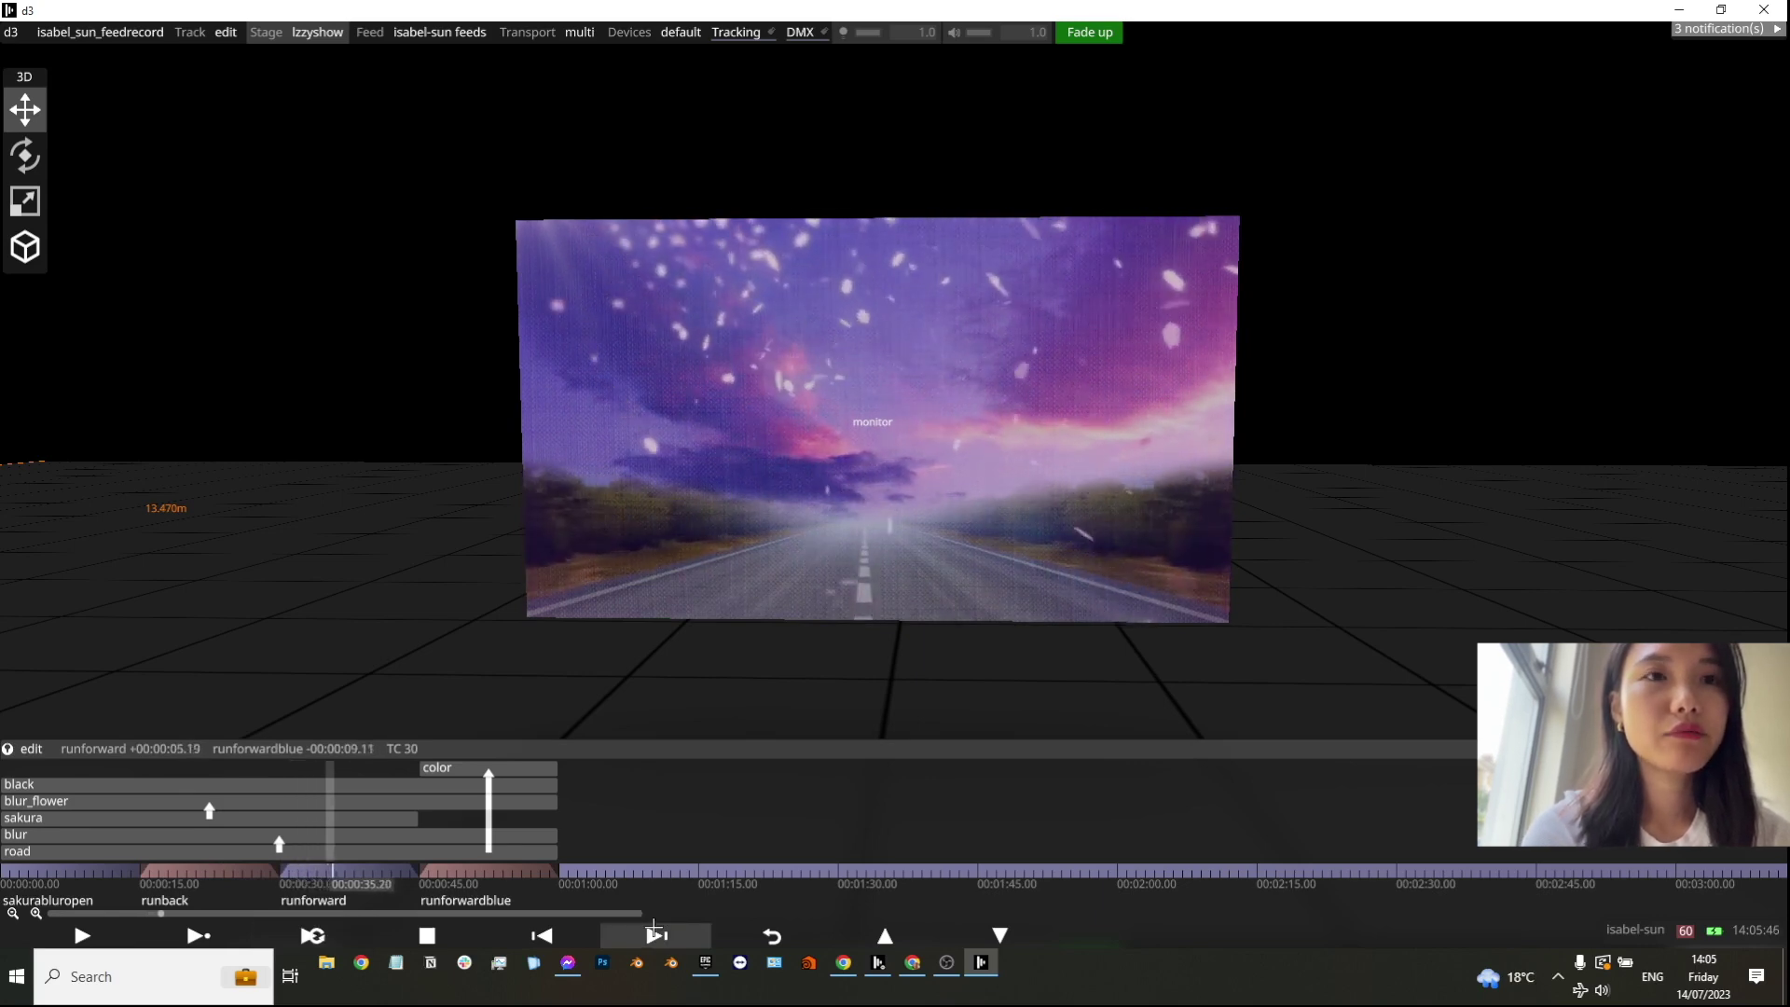
{"action": "left_click", "coordinate": [656, 933]}
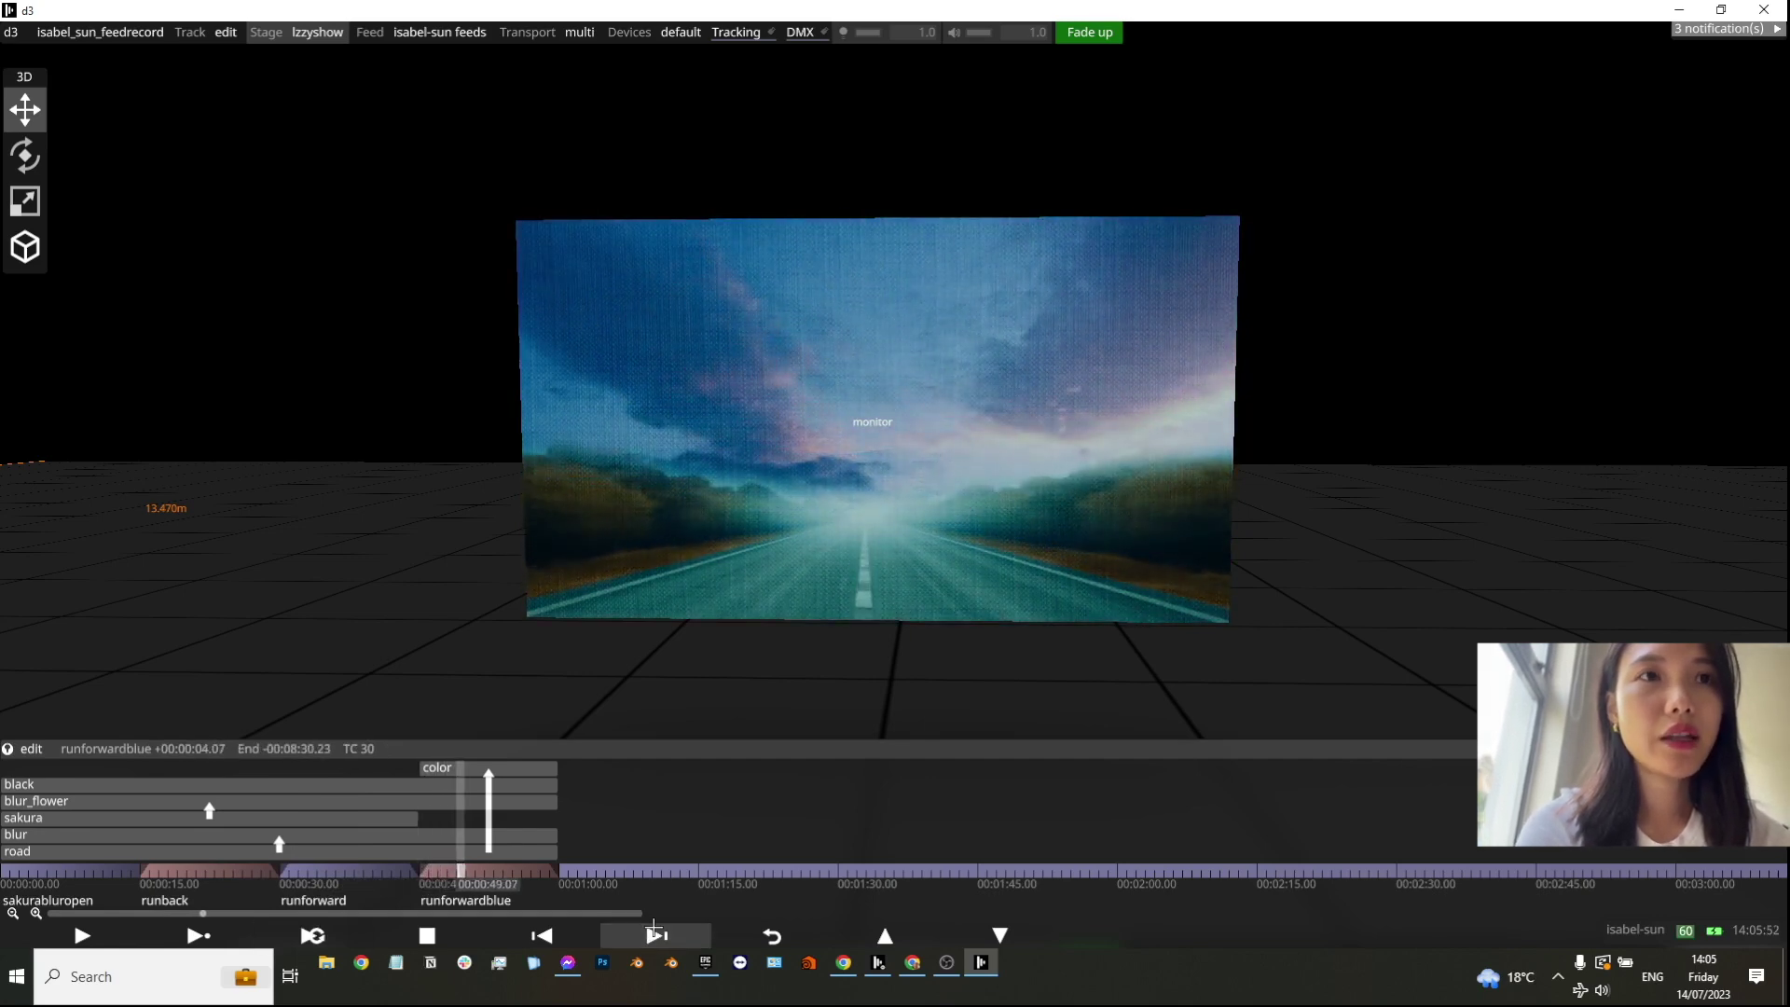
{"action": "left_click", "coordinate": [427, 935]}
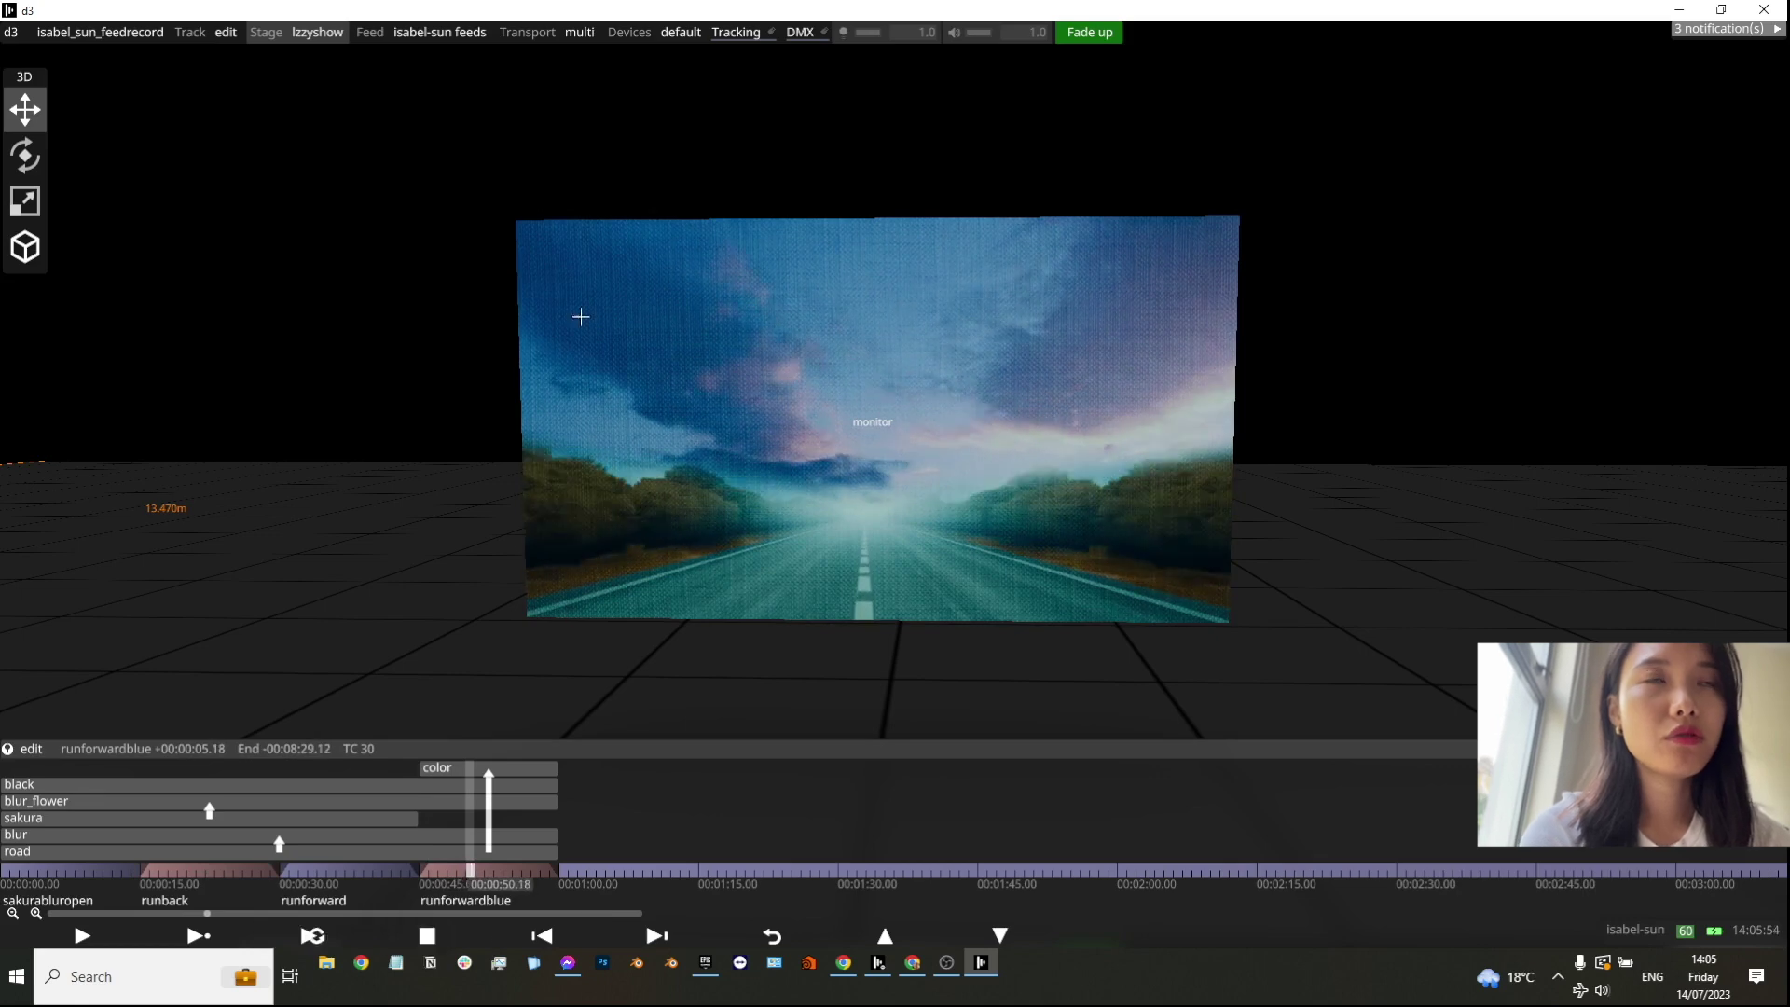
Step: Open the feed view and add a second virtual head in the head configuration
{"action": "left_click", "coordinate": [421, 27]}
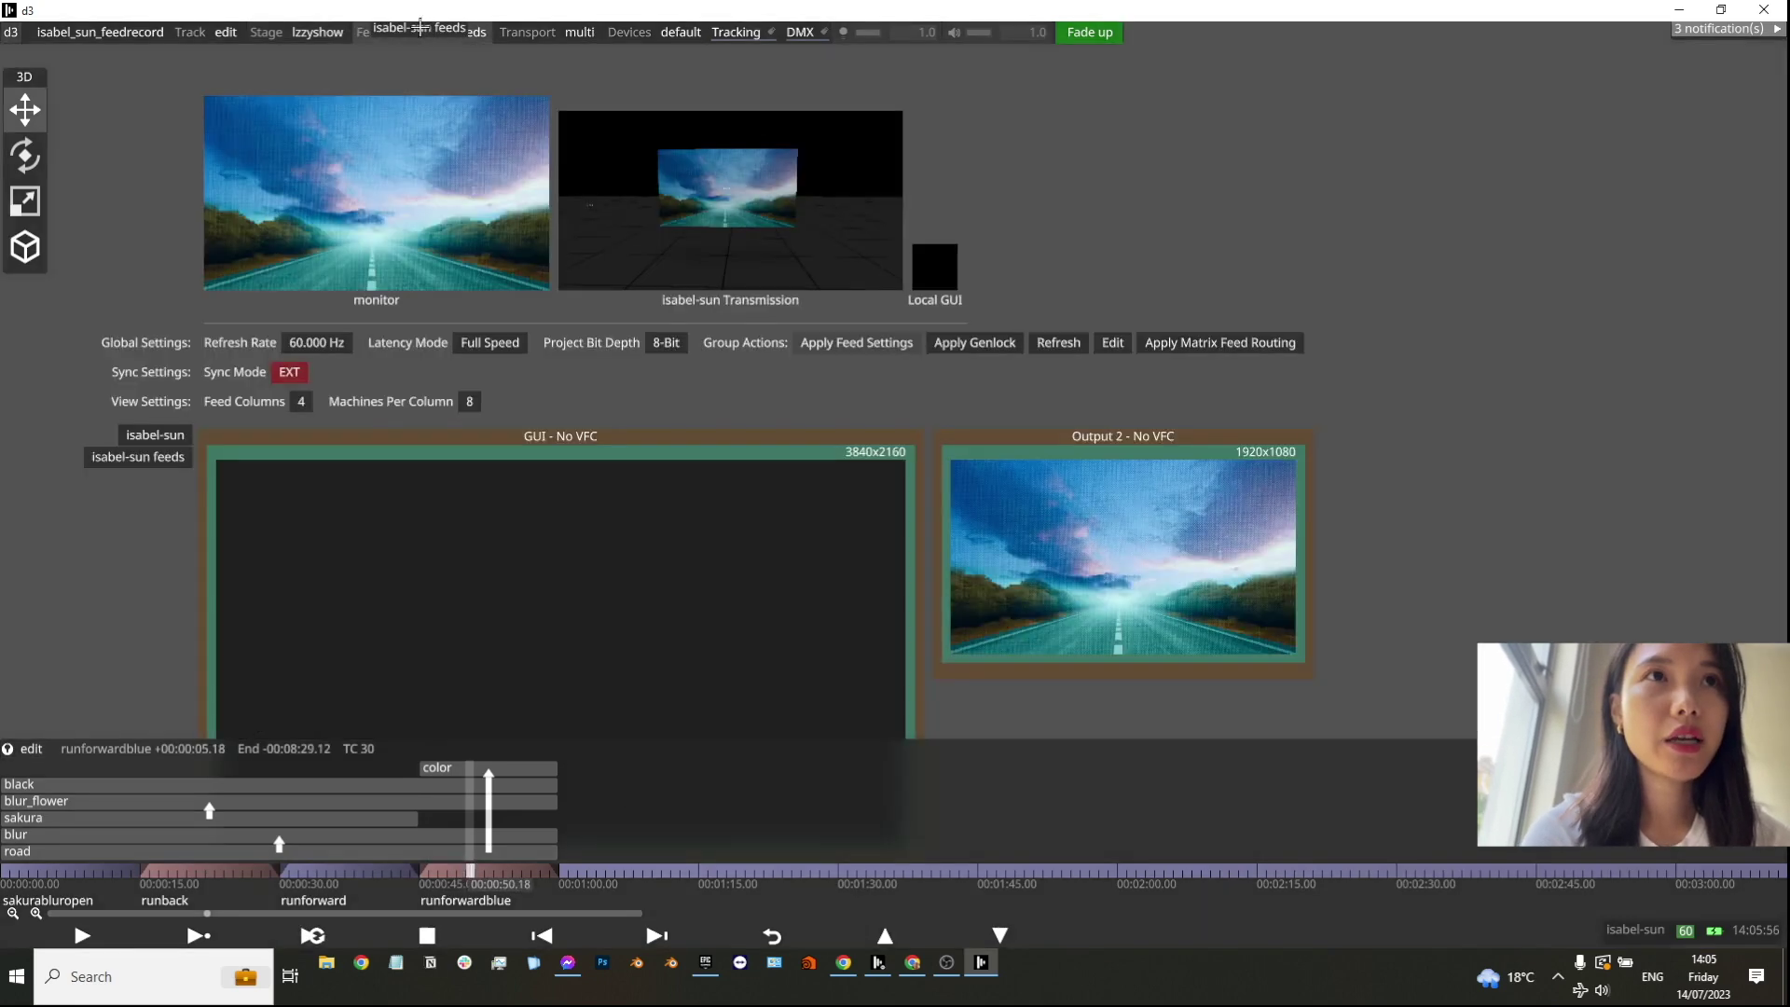
{"action": "left_click", "coordinate": [439, 32]}
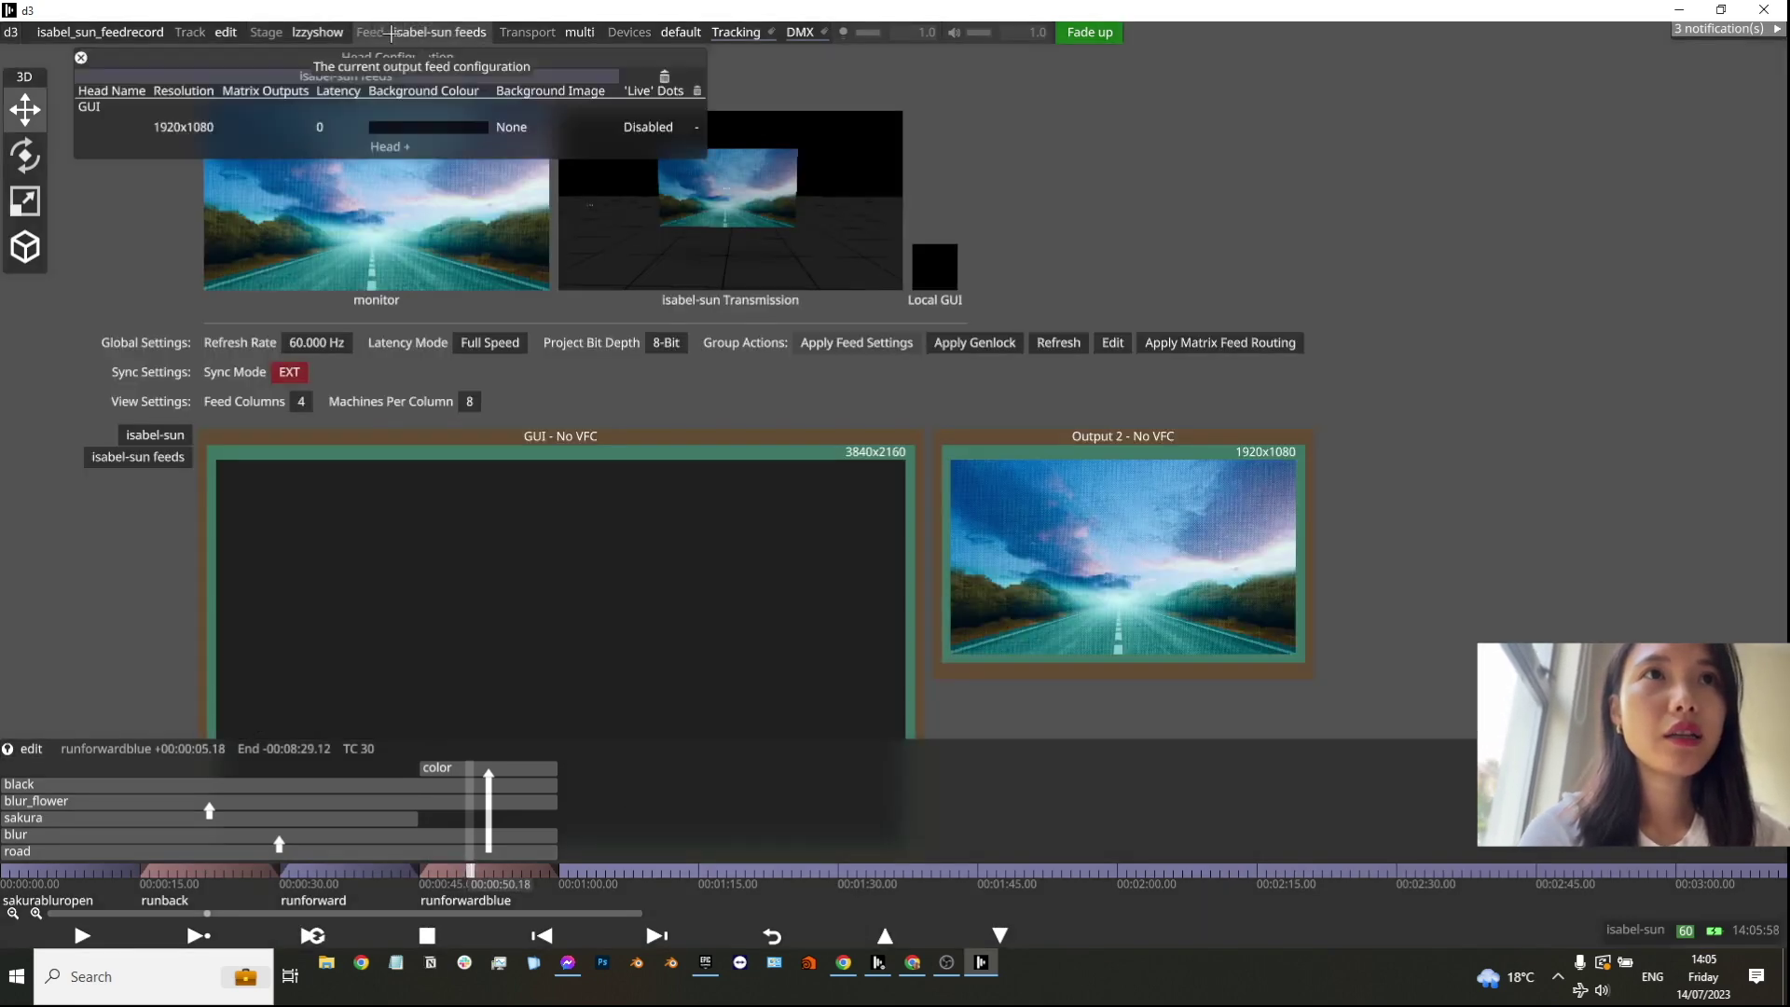
{"action": "left_click", "coordinate": [390, 147]}
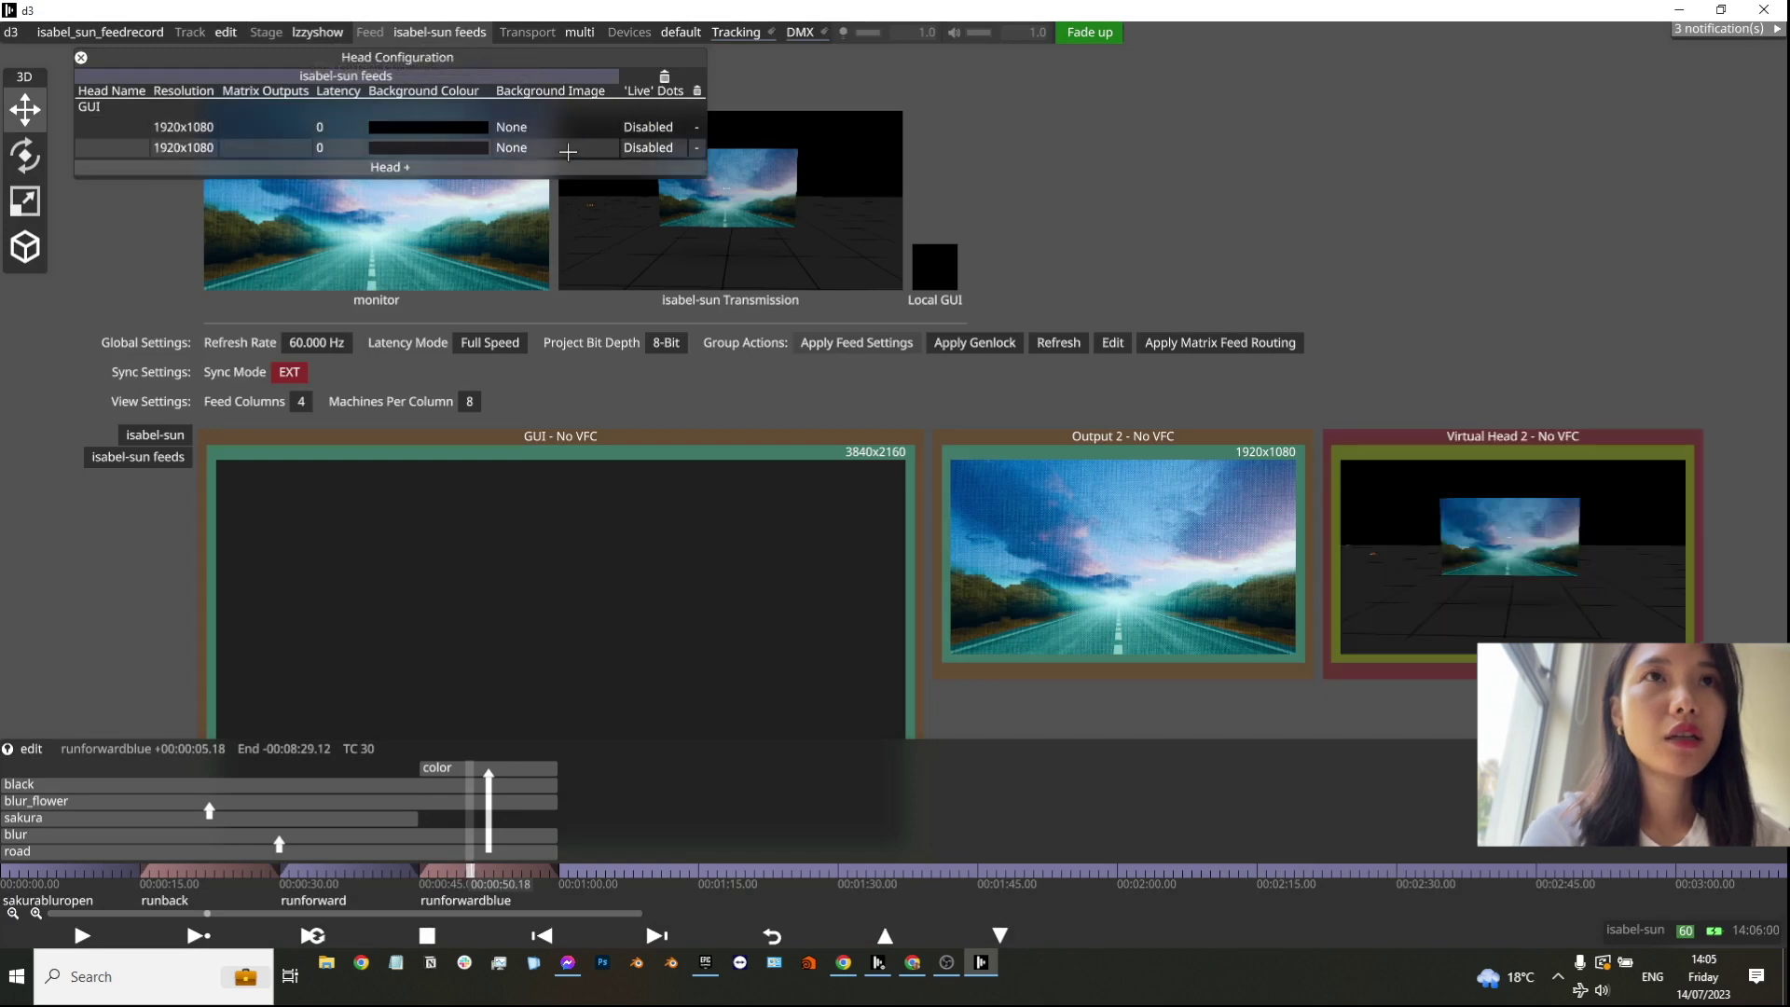
Step: Map the monitor output onto Output 2 and the Transmission view onto Virtual Head 2
{"action": "left_click", "coordinate": [1425, 507]}
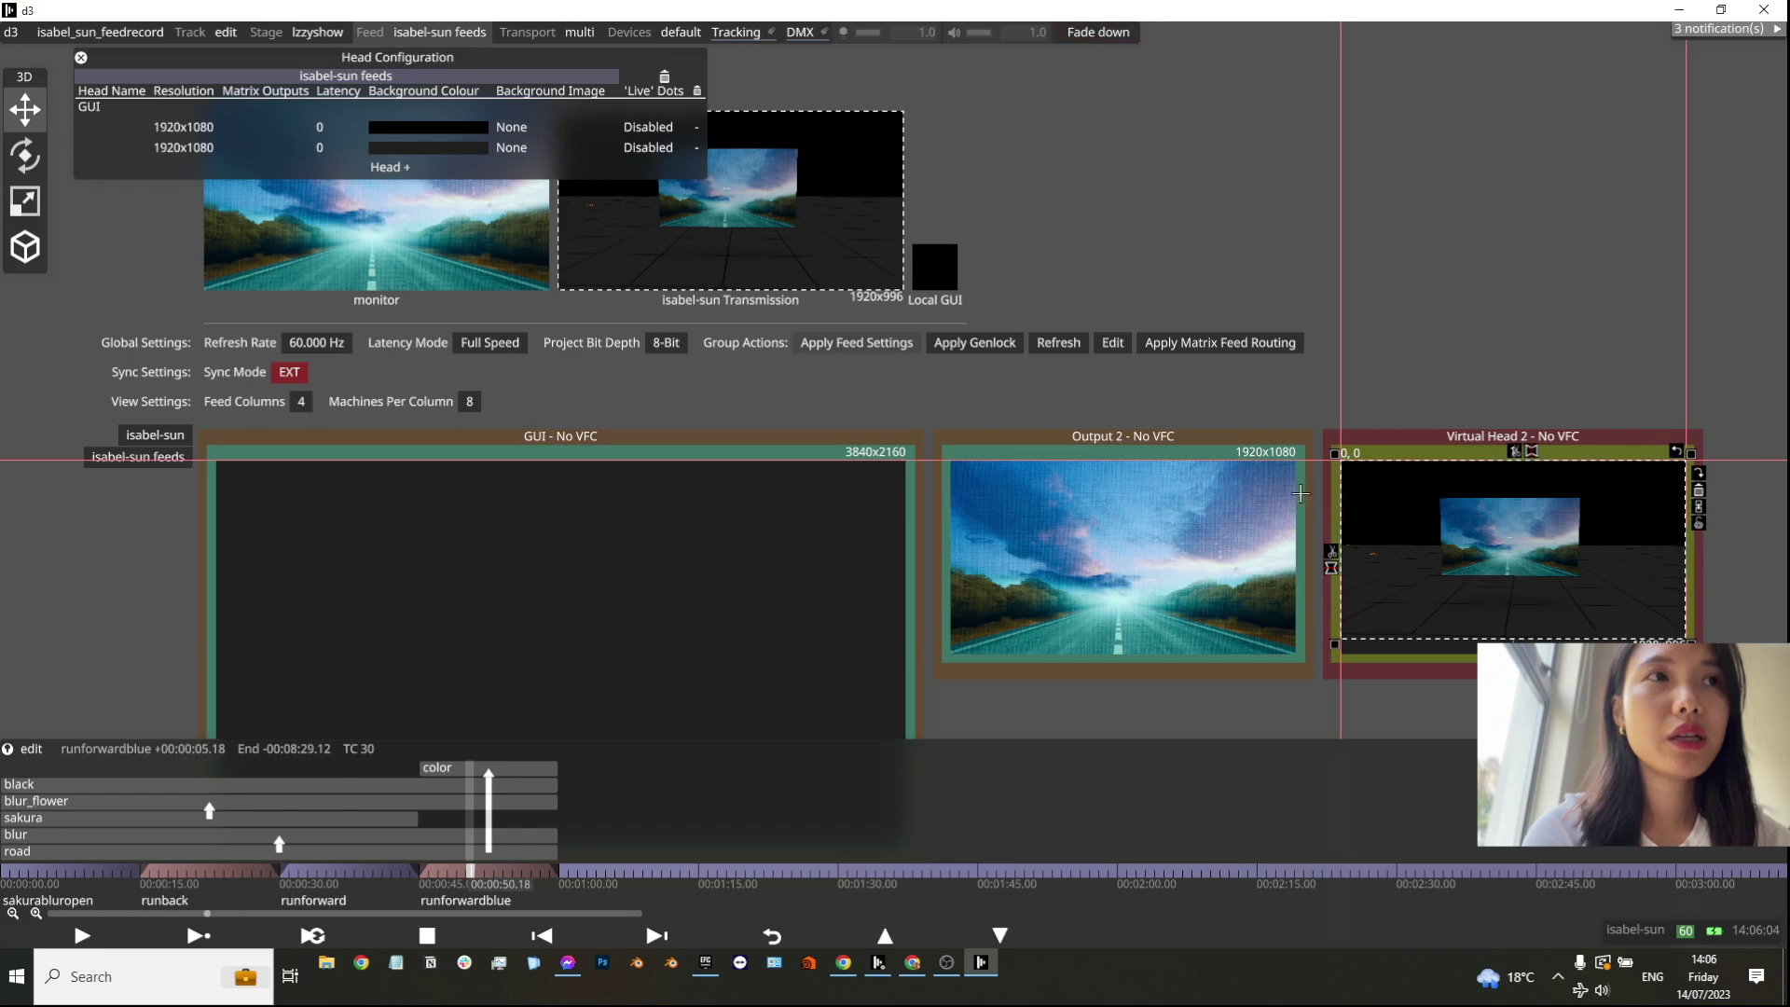
{"action": "left_click", "coordinate": [1212, 526]}
{"action": "left_click", "coordinate": [1228, 522]}
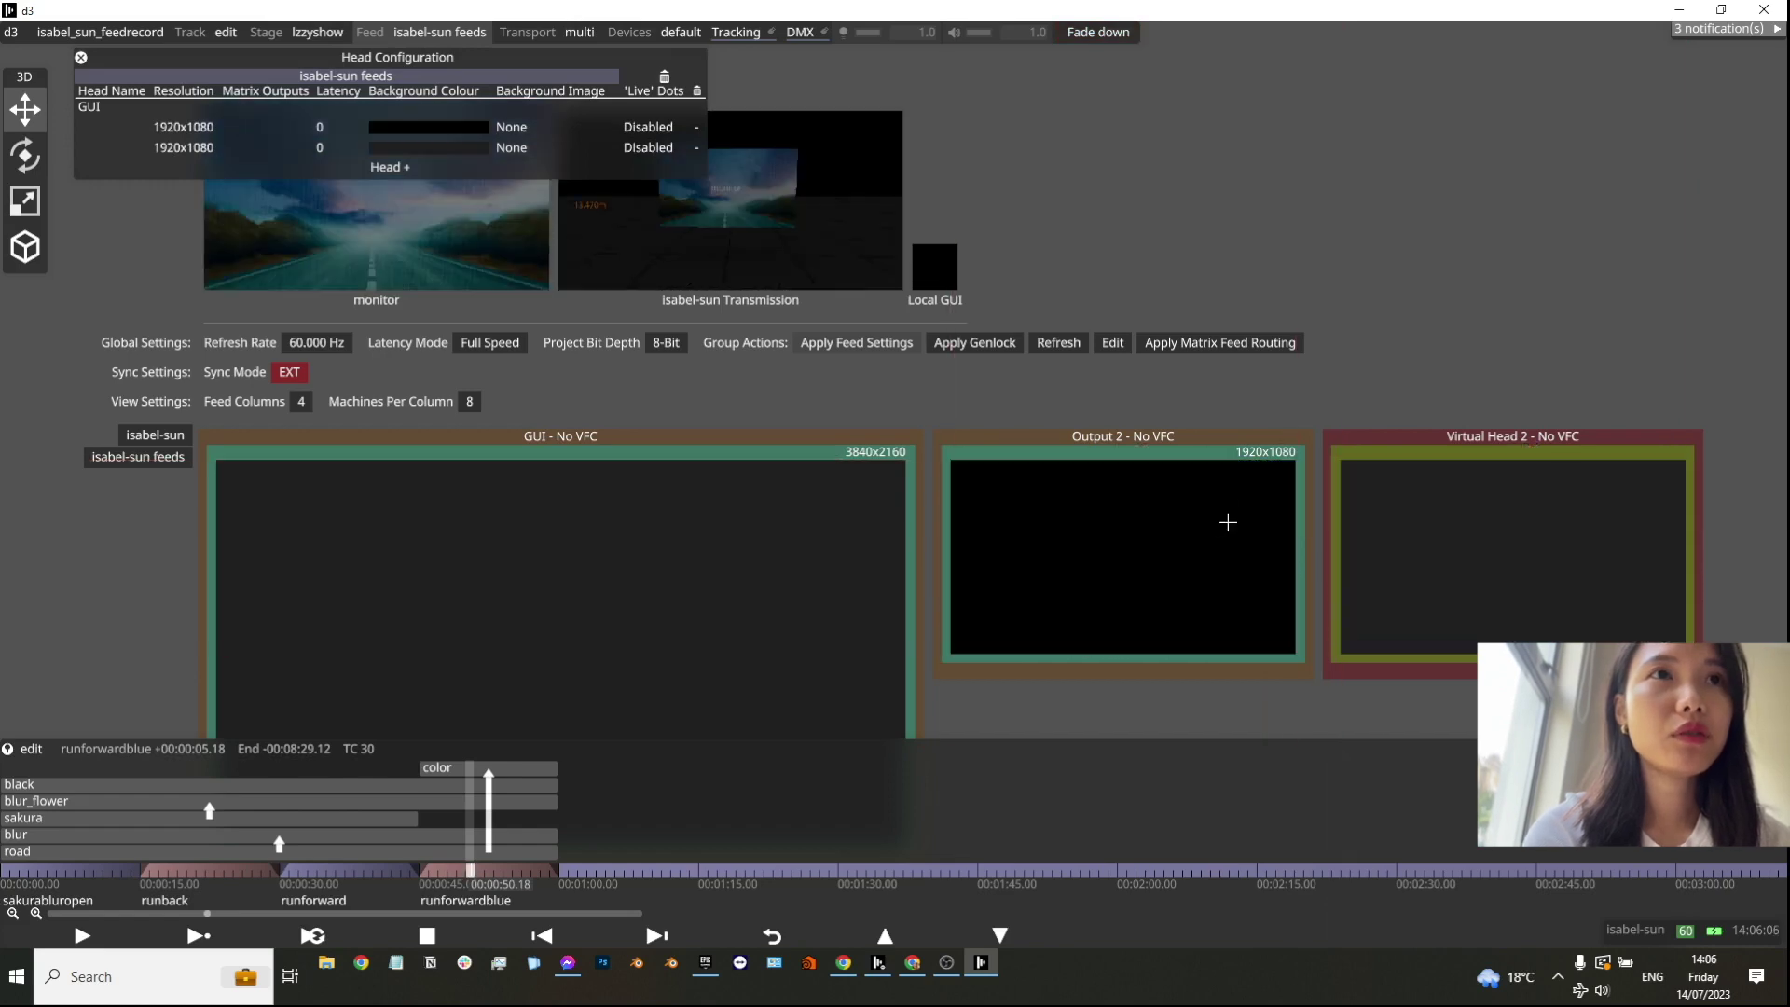
{"action": "left_click_drag", "start_coordinate": [476, 246], "coordinate": [1071, 507]}
{"action": "left_click_drag", "start_coordinate": [692, 210], "coordinate": [1478, 523]}
{"action": "left_click", "coordinate": [1481, 521]}
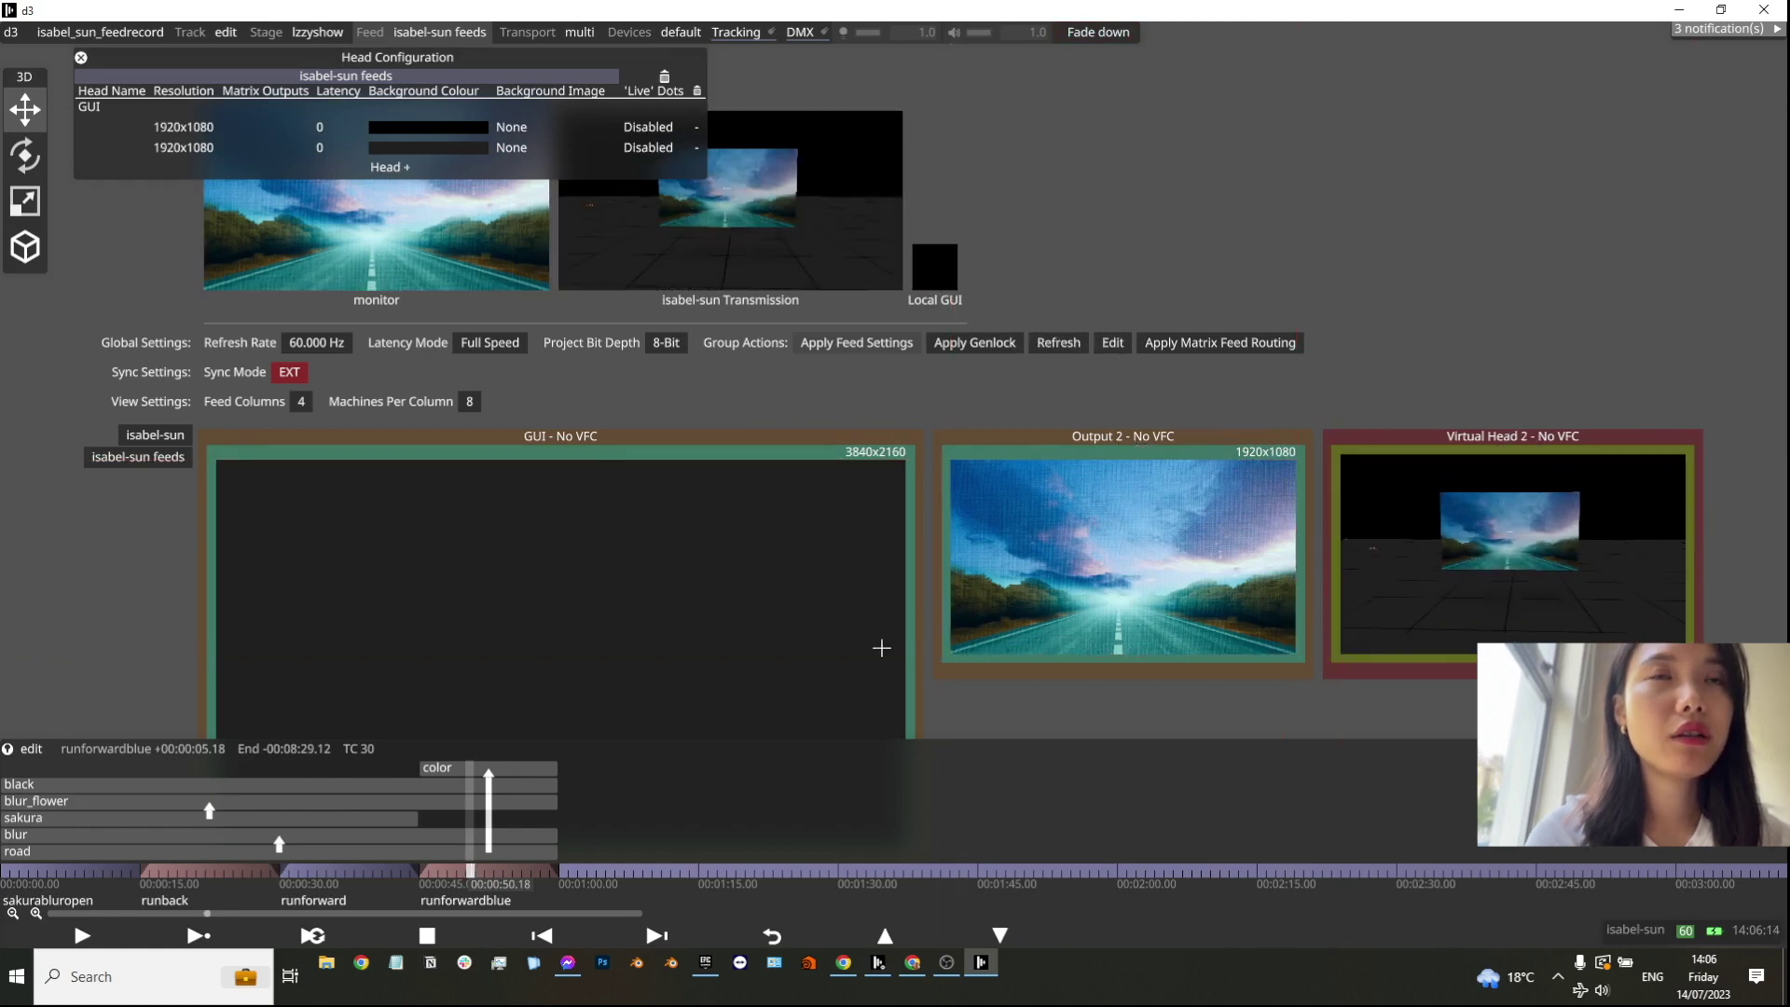
Step: Examine the second head's resolution options and the movie output format and size in the project settings
{"action": "left_click", "coordinate": [161, 146]}
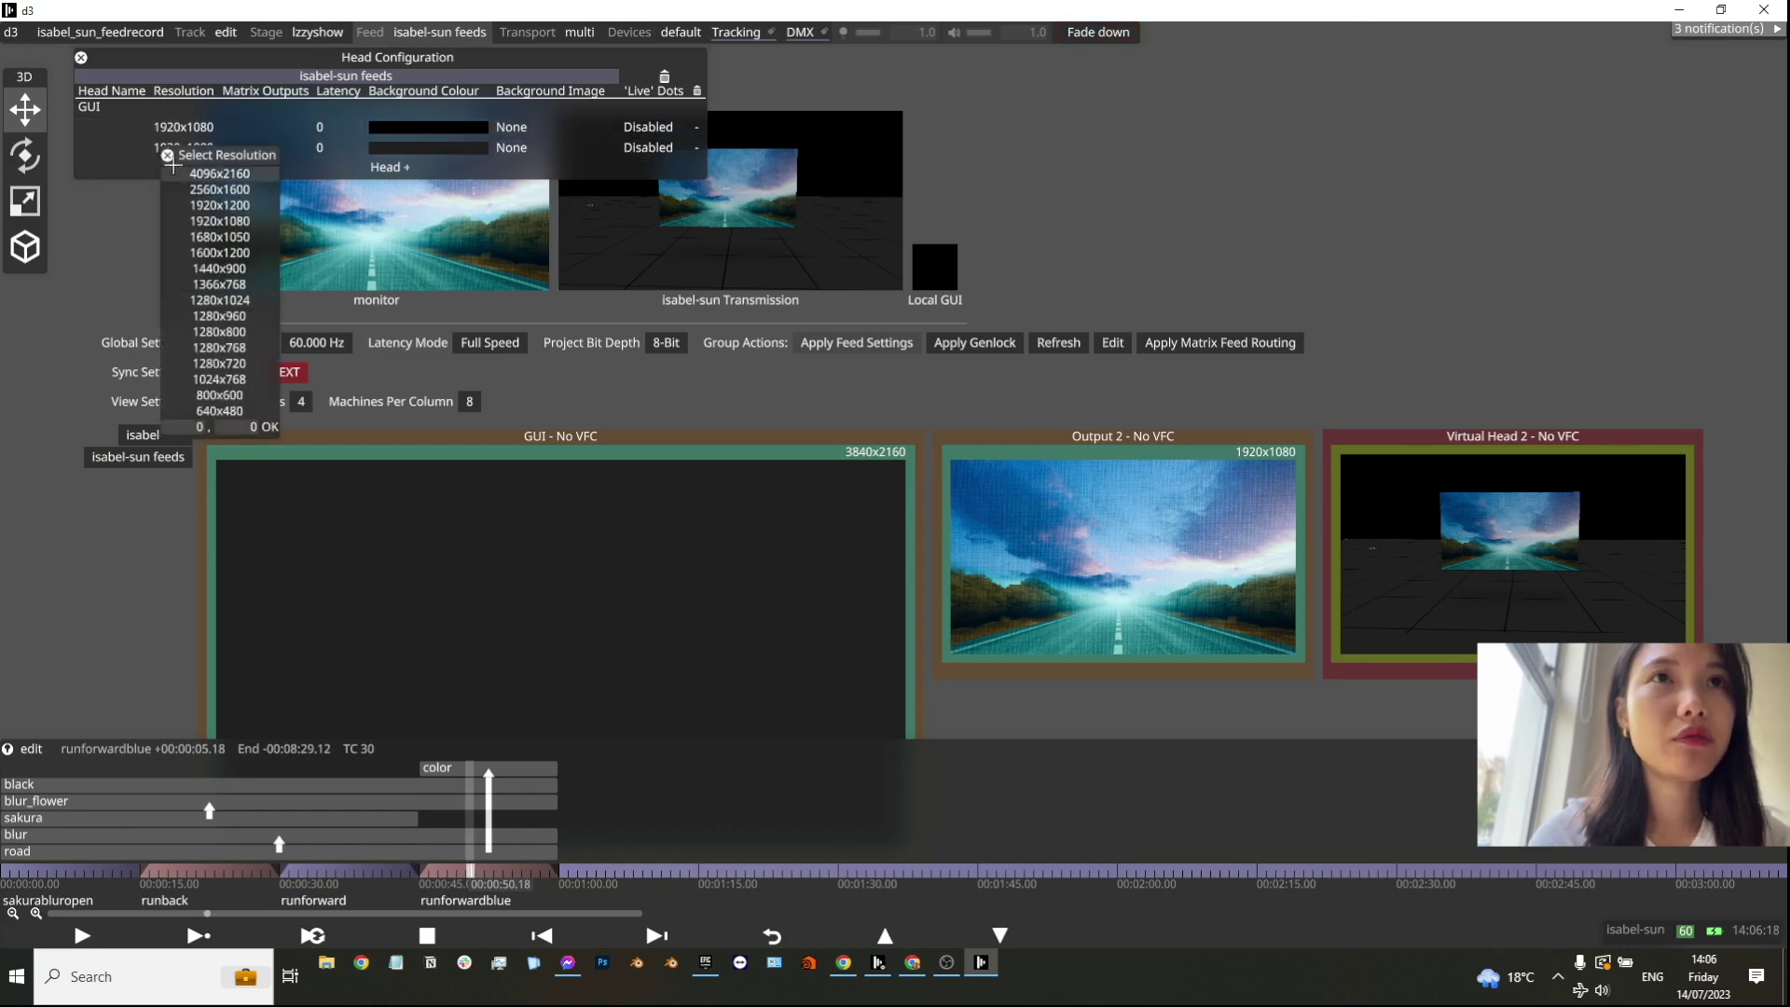
{"action": "left_click", "coordinate": [79, 58]}
{"action": "left_click", "coordinate": [12, 33]}
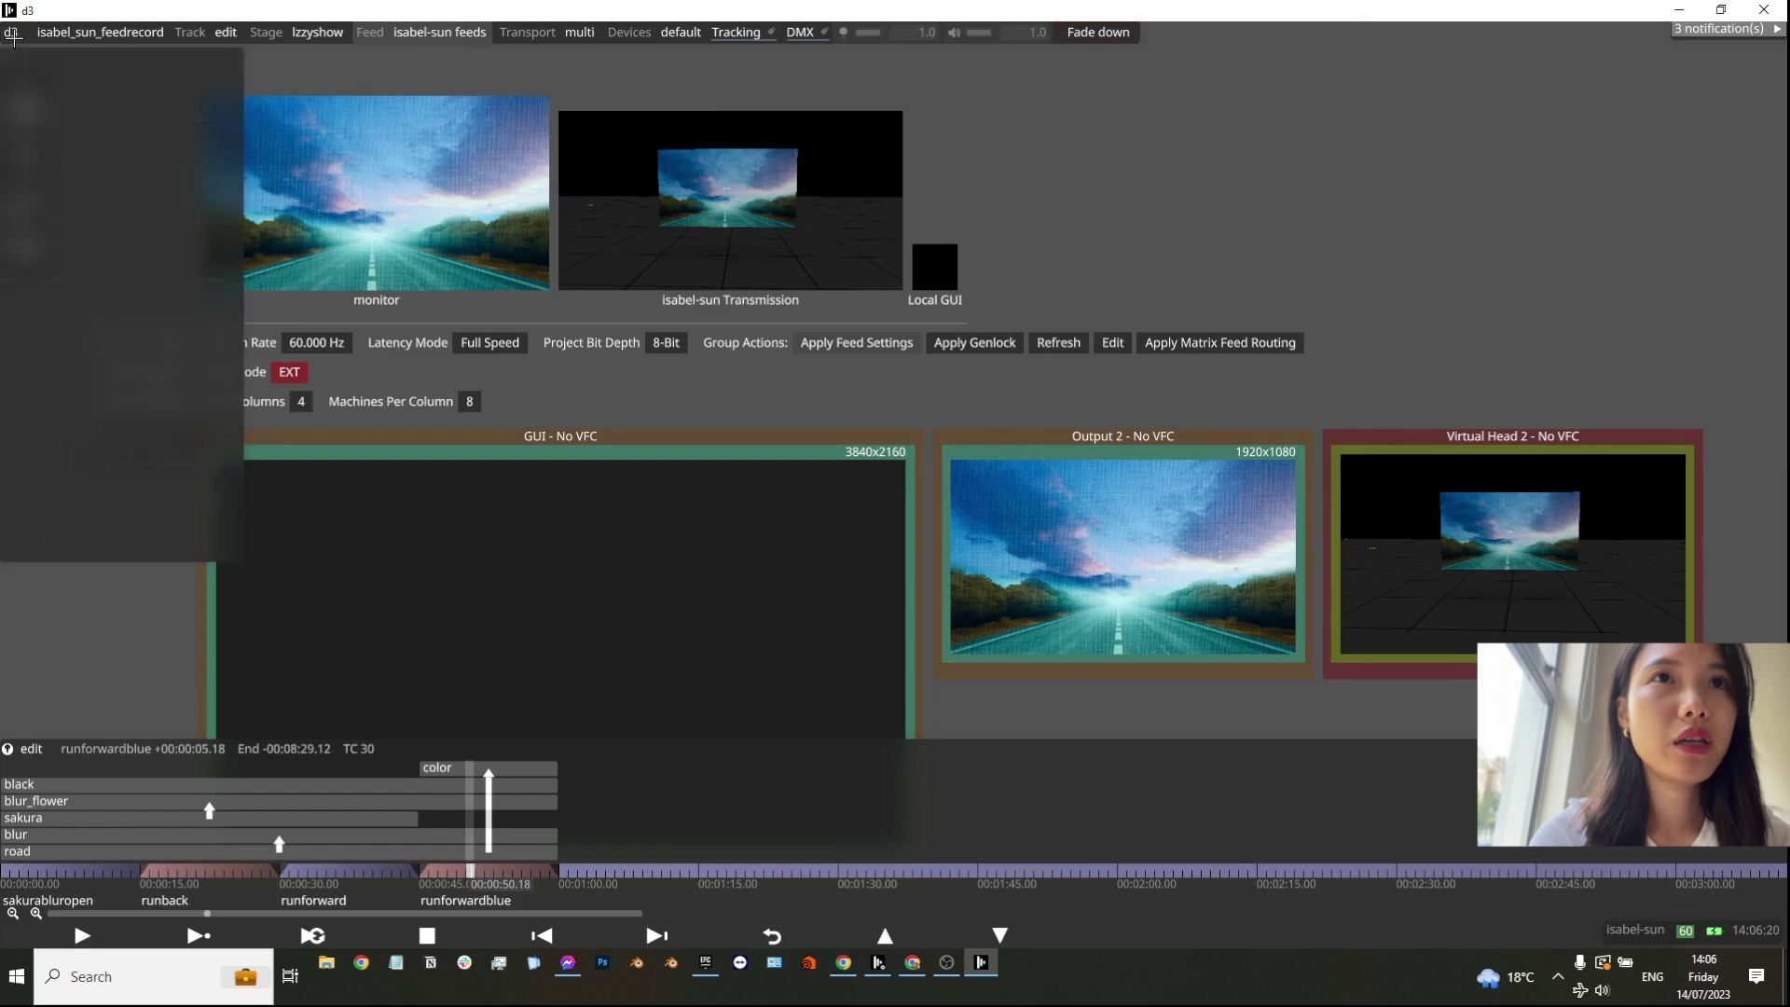
{"action": "left_click", "coordinate": [63, 92]}
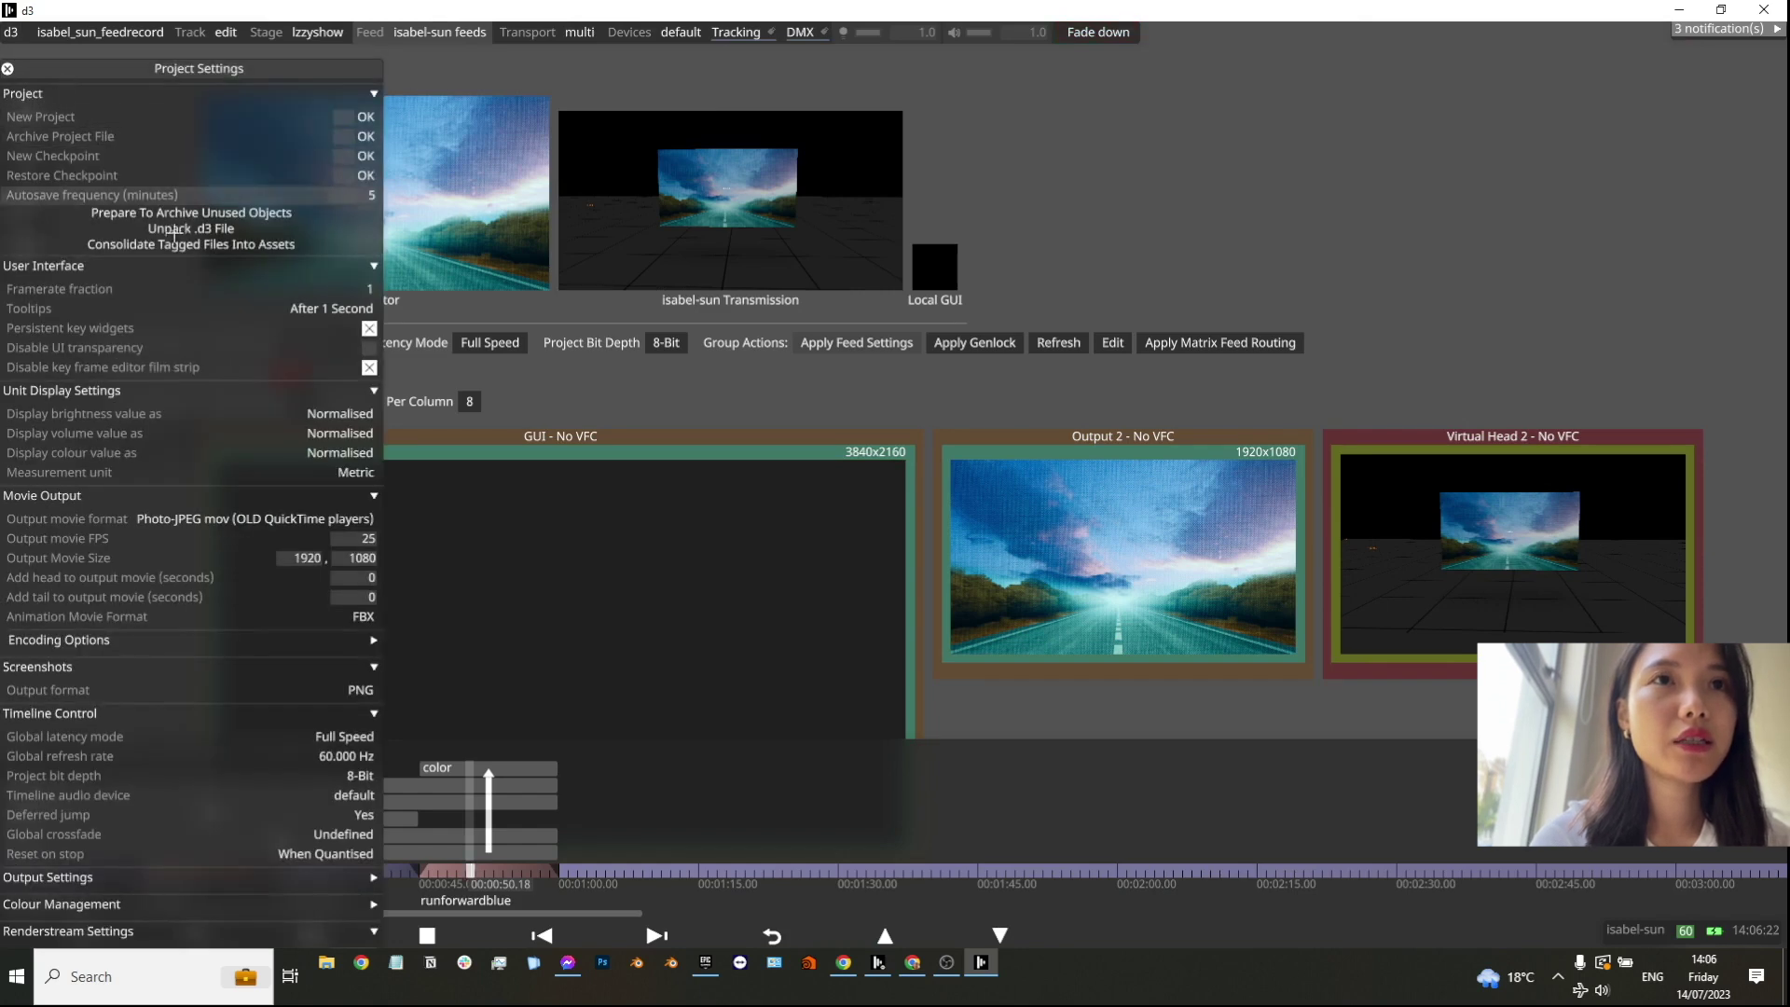
{"action": "left_click", "coordinate": [283, 518]}
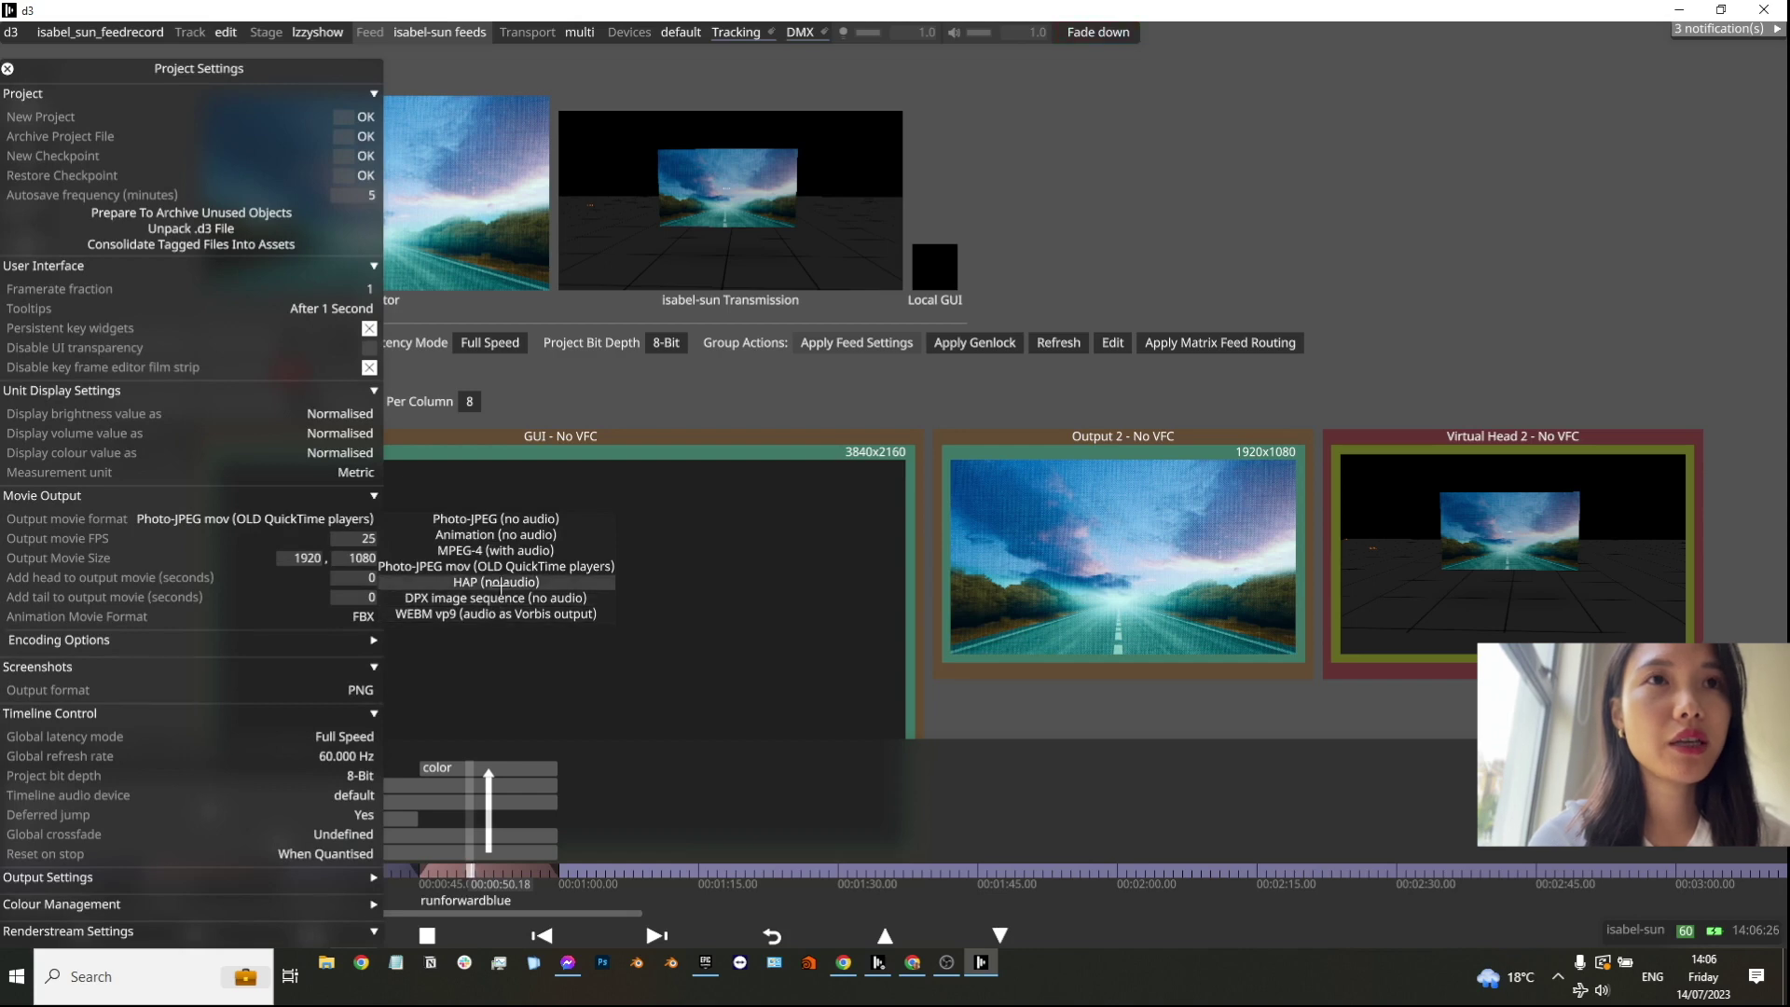
{"action": "left_click", "coordinate": [299, 558]}
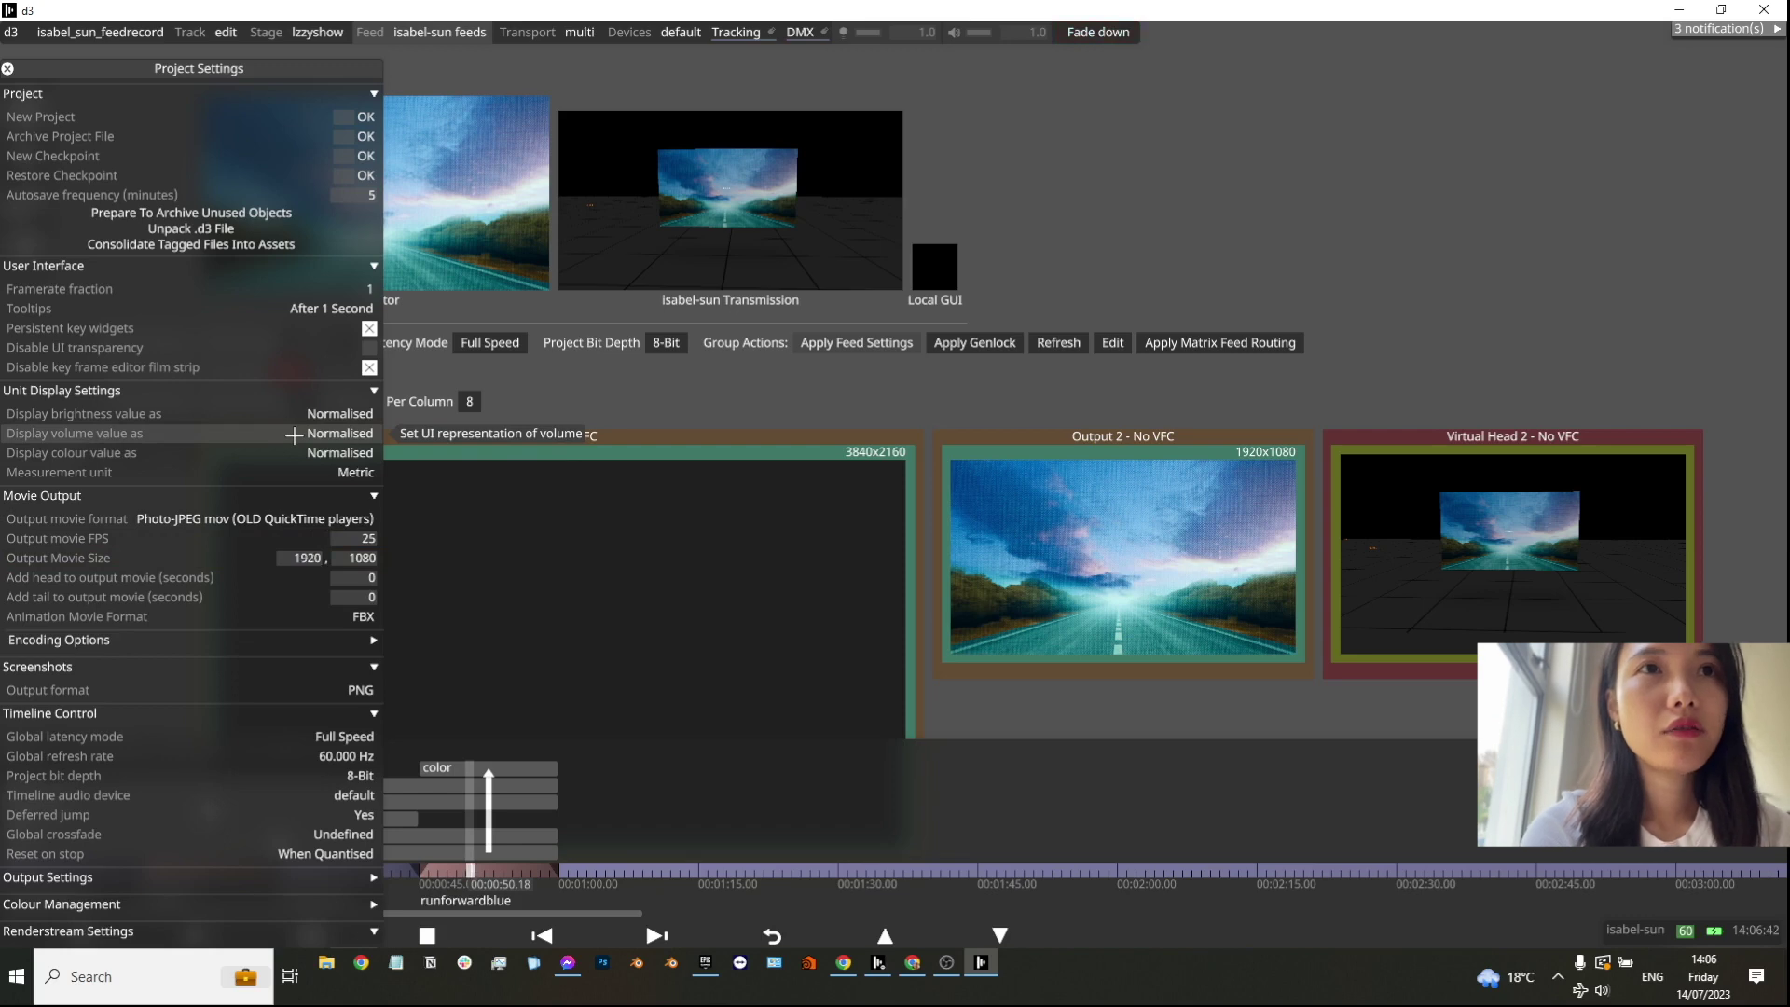
{"action": "left_click", "coordinate": [7, 68]}
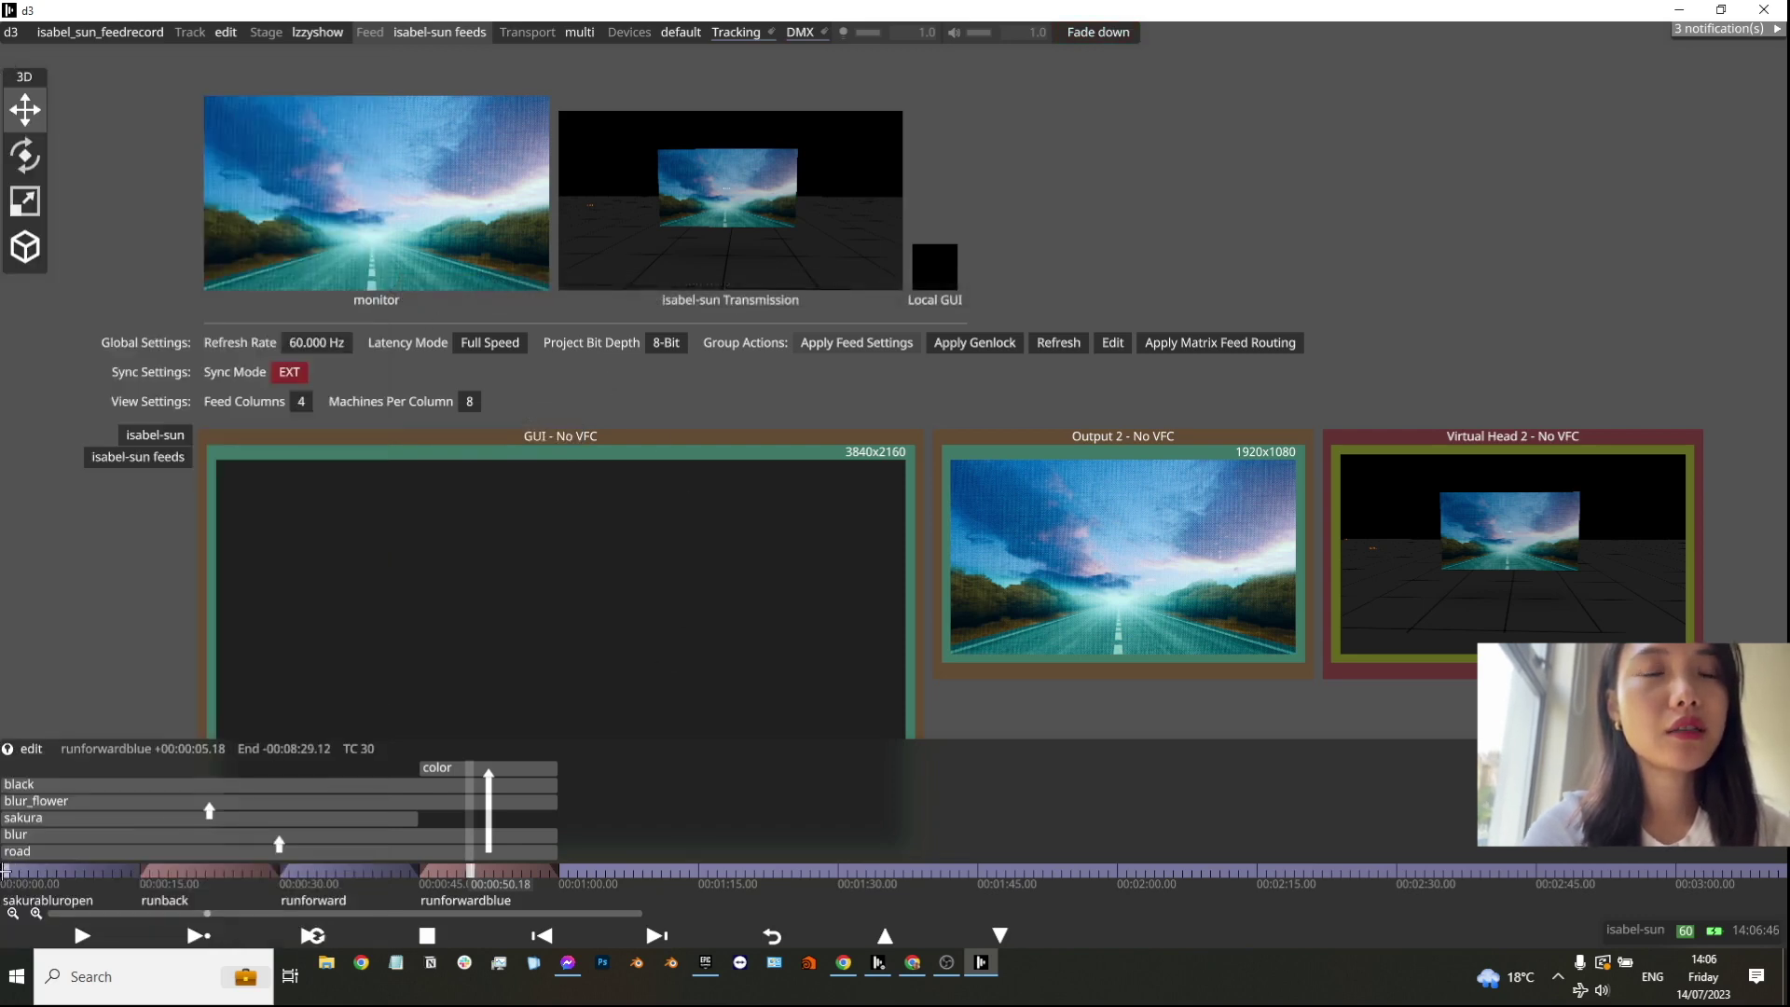
Step: Select the runforwardblue section on the timeline and write it as a feed movie named que004
{"action": "left_click_drag", "start_coordinate": [426, 870], "coordinate": [479, 870], "text": "shift"}
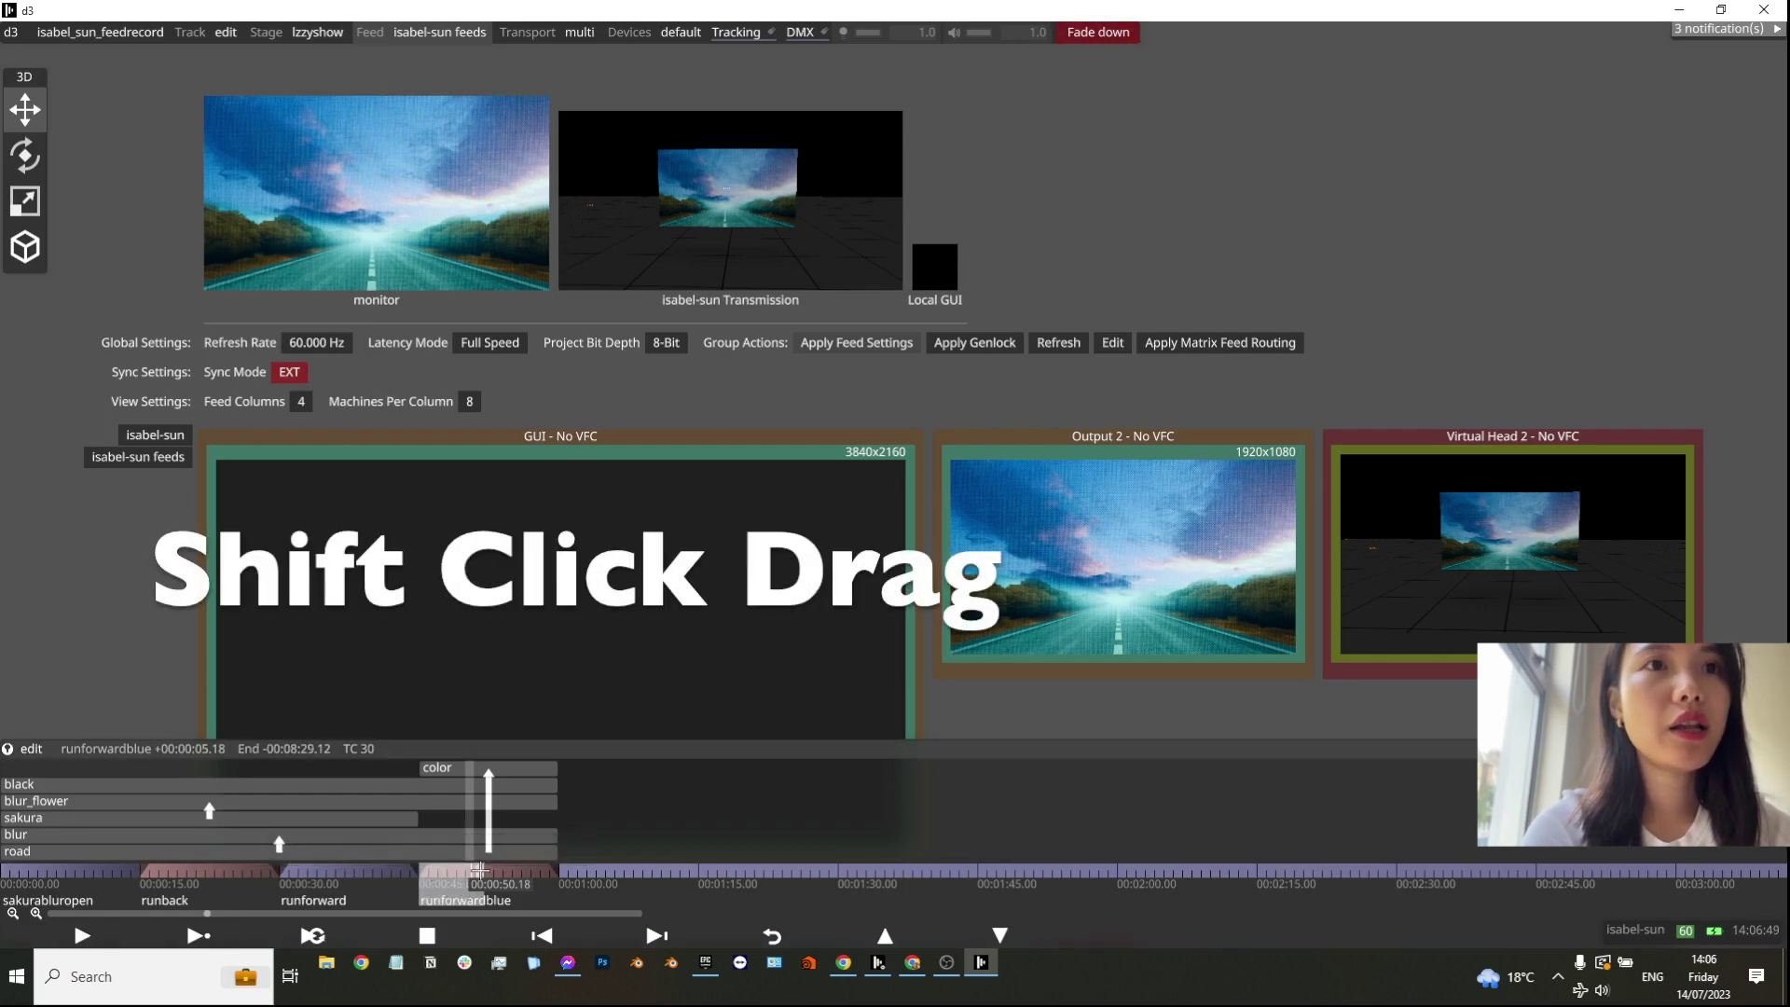
{"action": "right_click", "coordinate": [547, 888]}
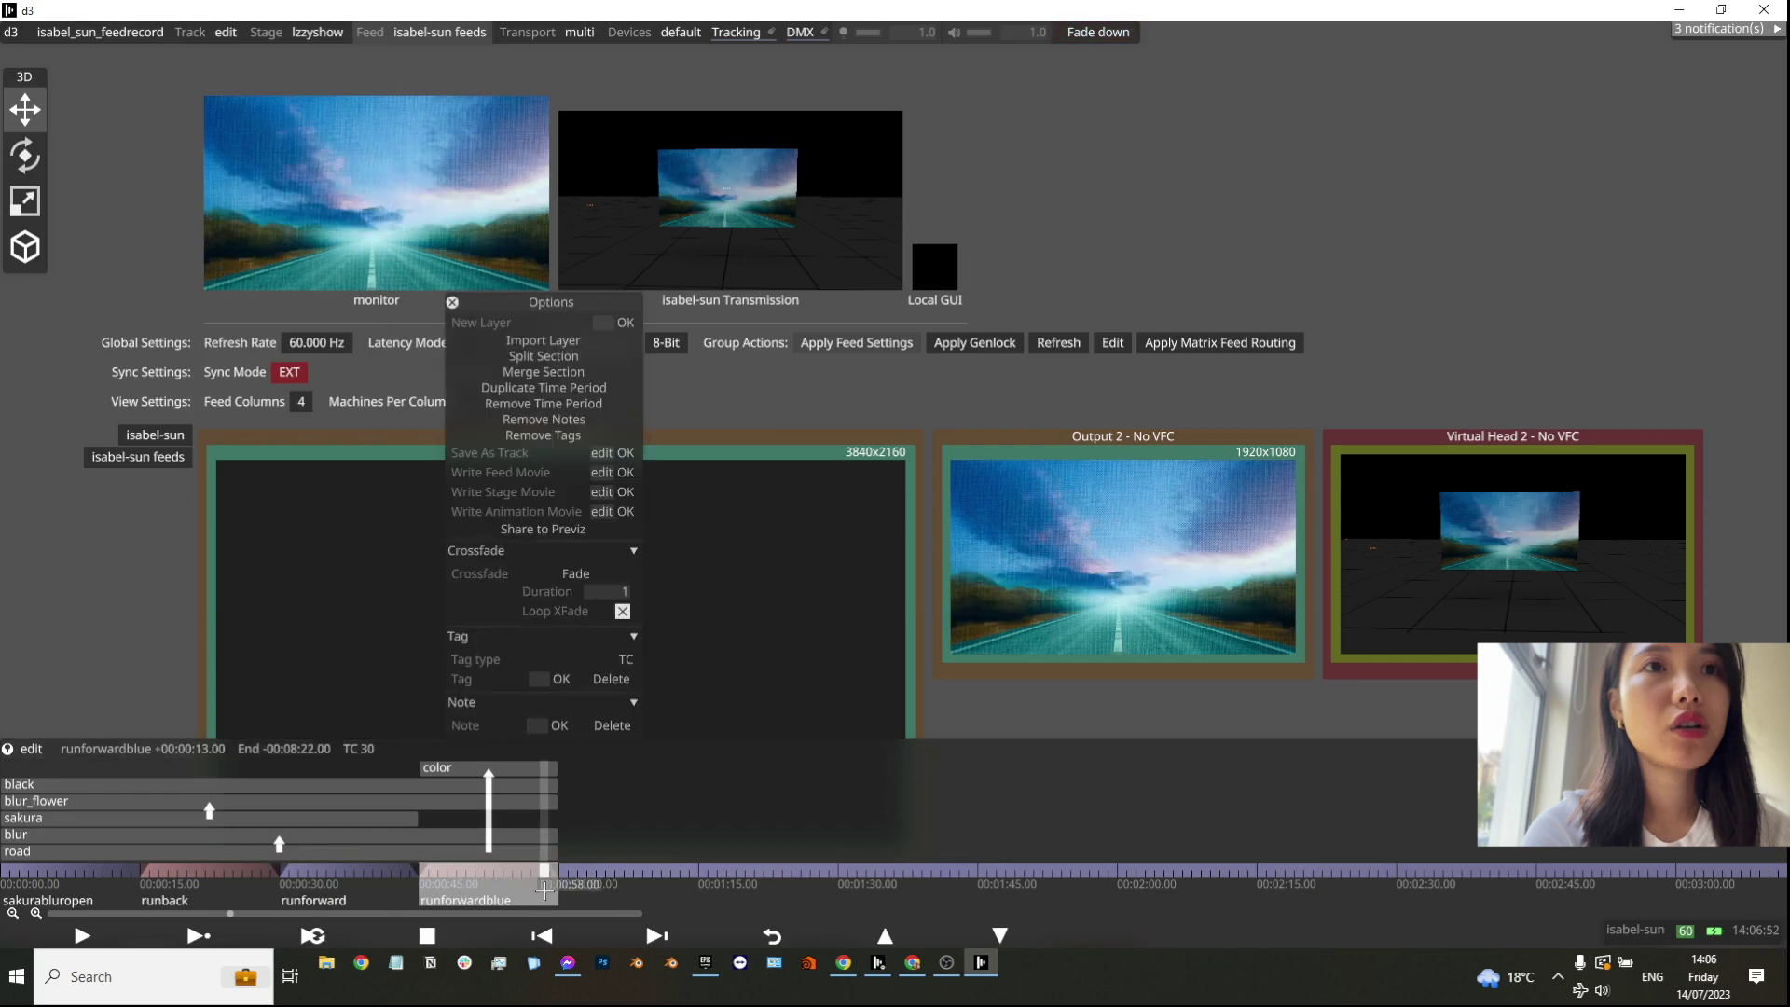
{"action": "left_click", "coordinate": [610, 472]}
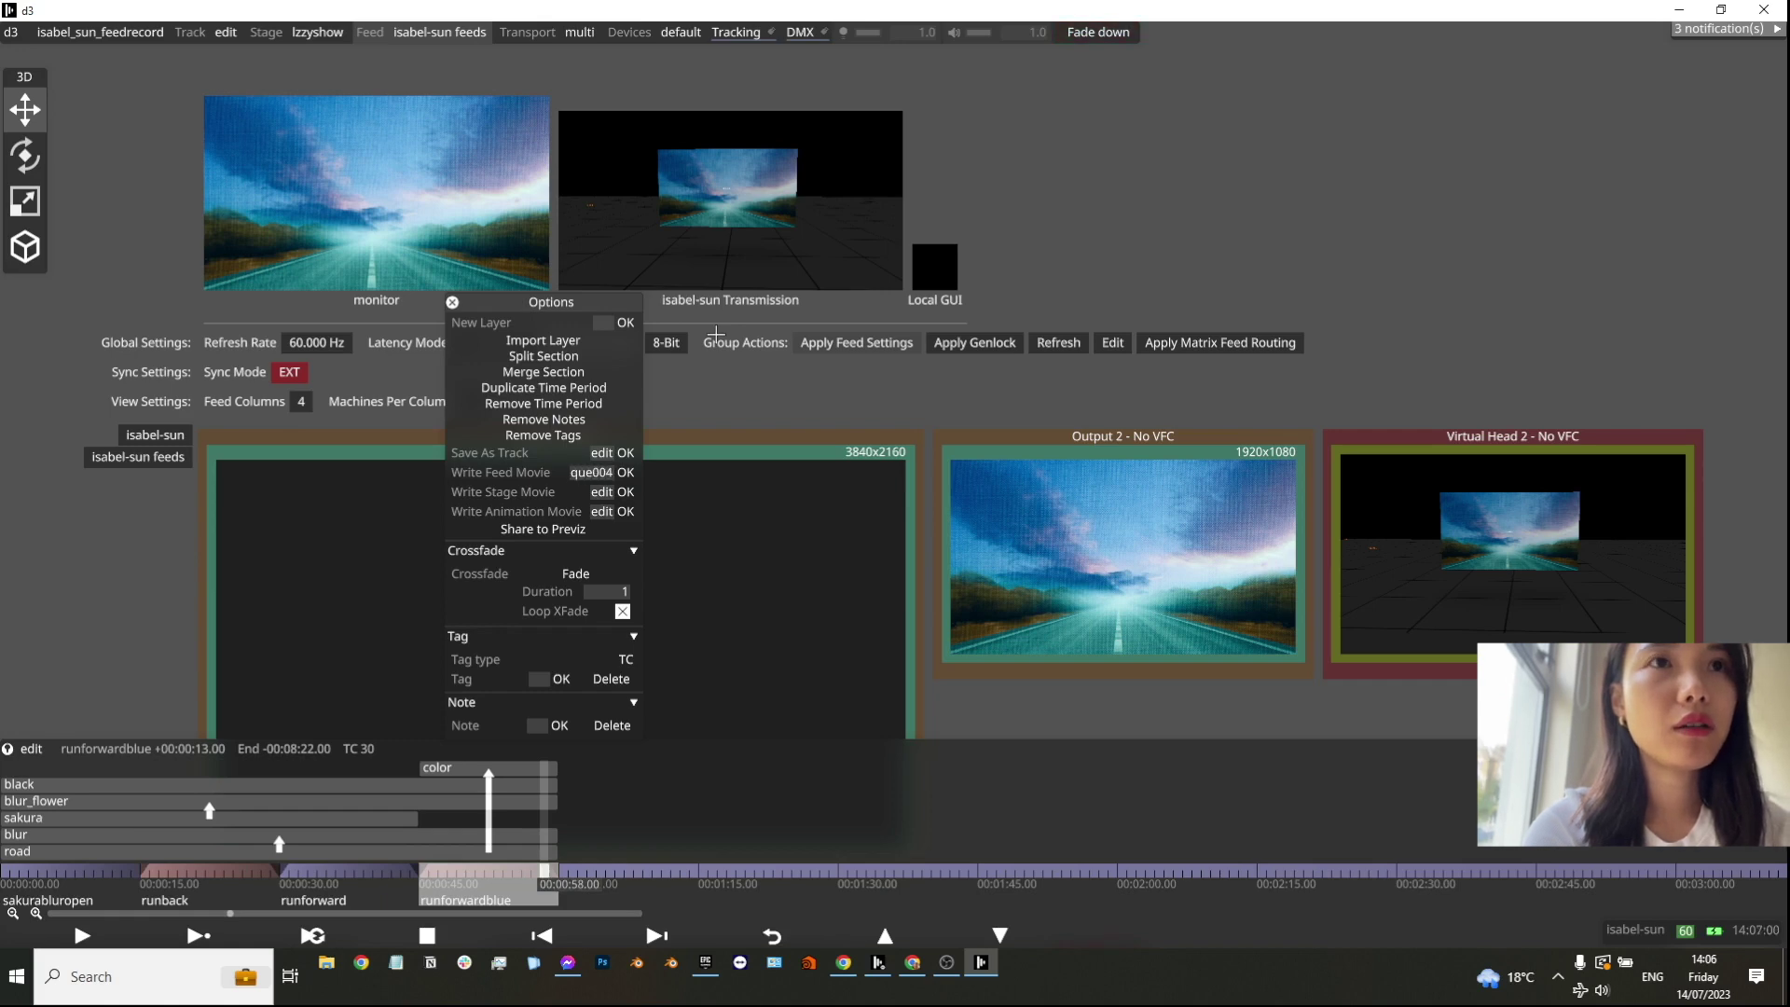
{"action": "type", "text": "que004"}
{"action": "key", "text": "Return"}
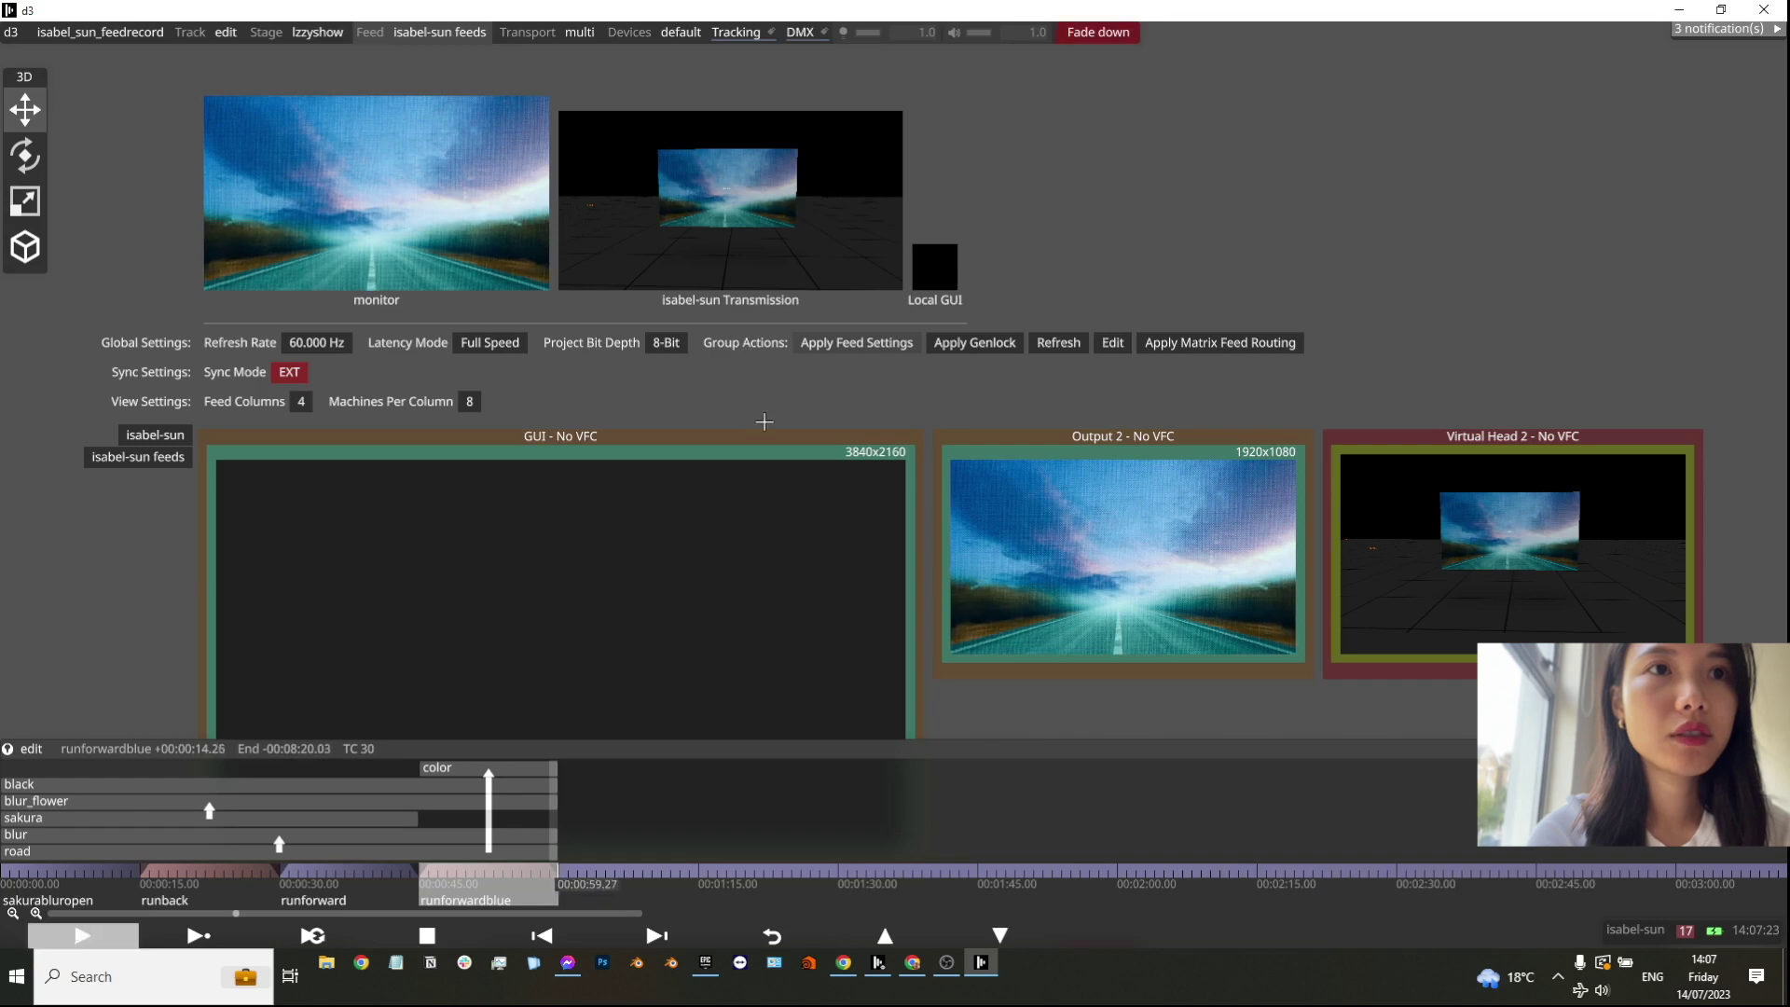
Step: Switch to d3manager, open the current project's folder and go to its output/feed subfolder
{"action": "left_click", "coordinate": [879, 962]}
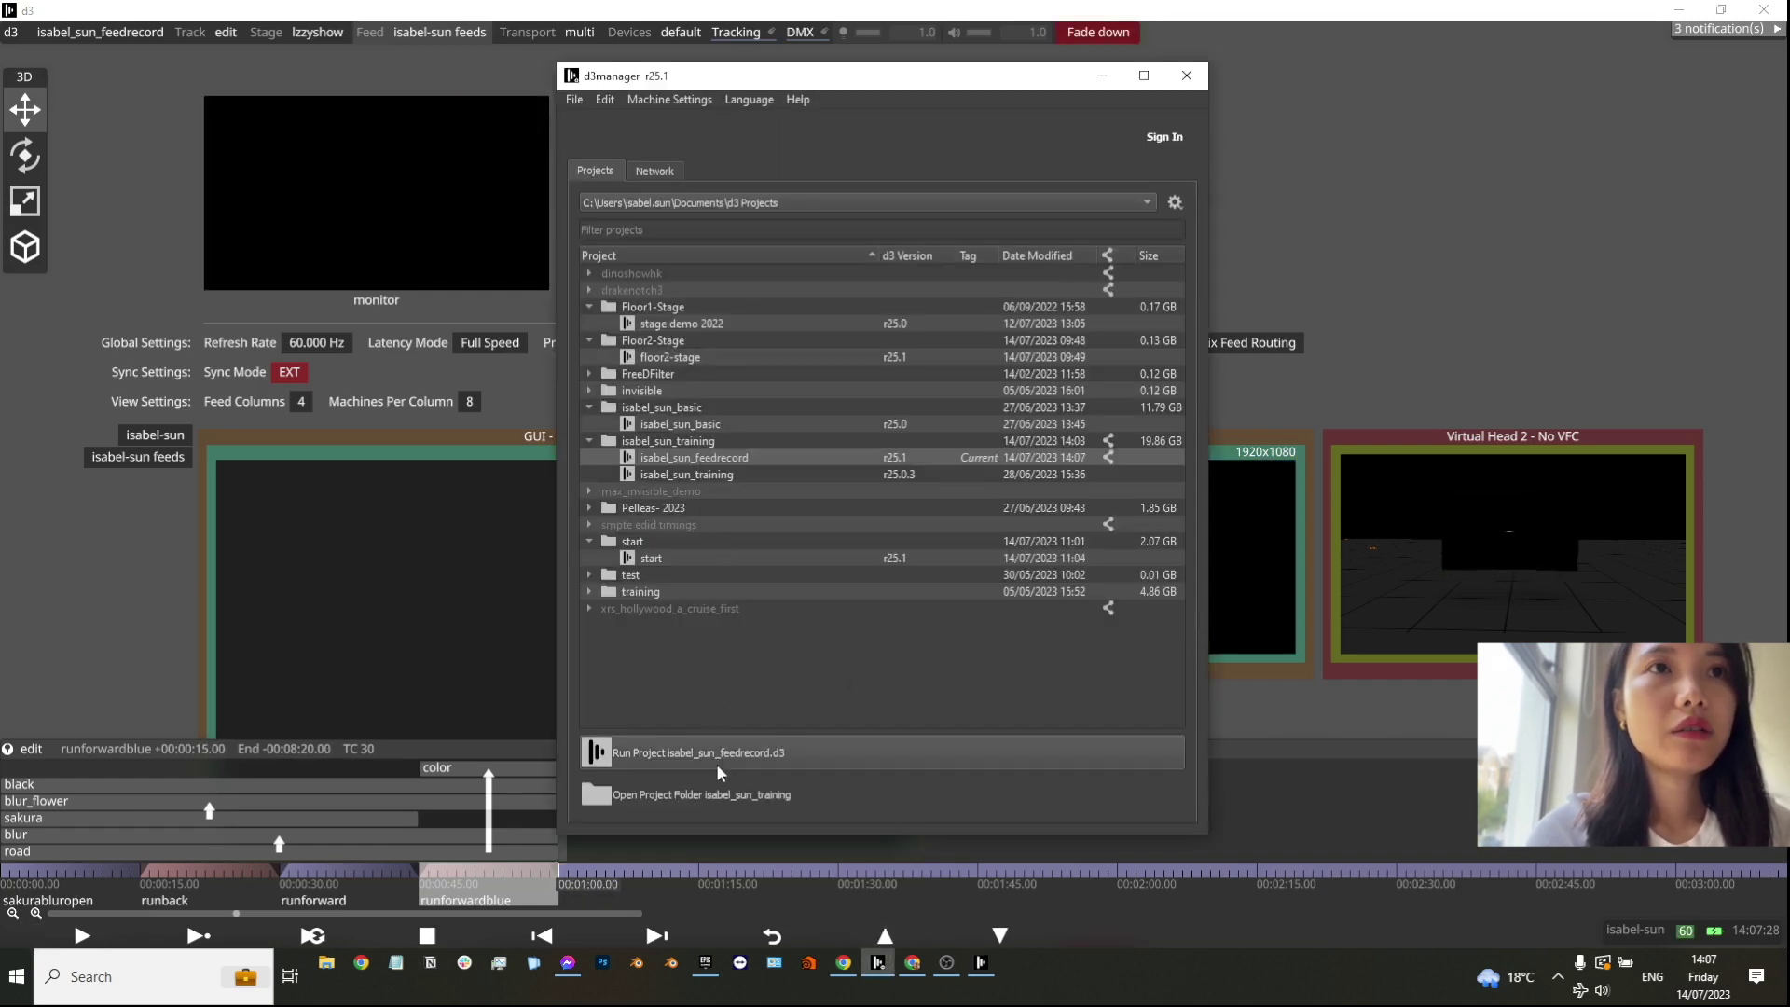
{"action": "left_click", "coordinate": [714, 787]}
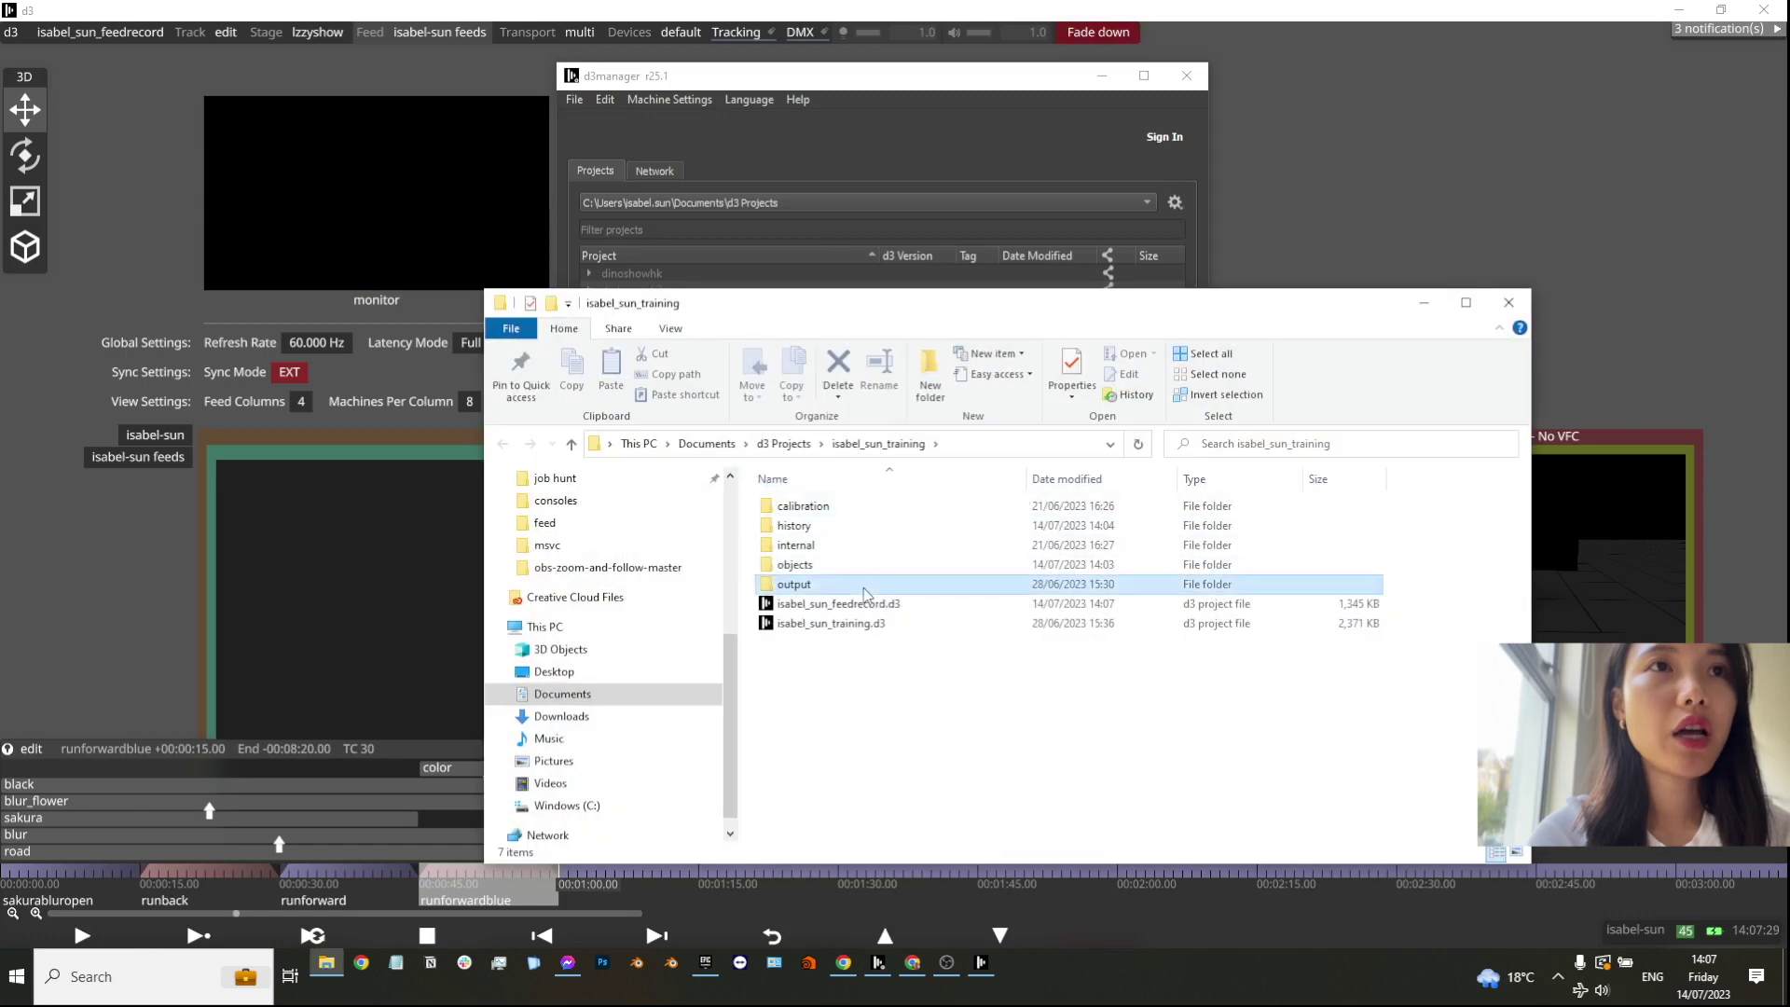
{"action": "double_click", "coordinate": [863, 585]}
{"action": "double_click", "coordinate": [804, 508]}
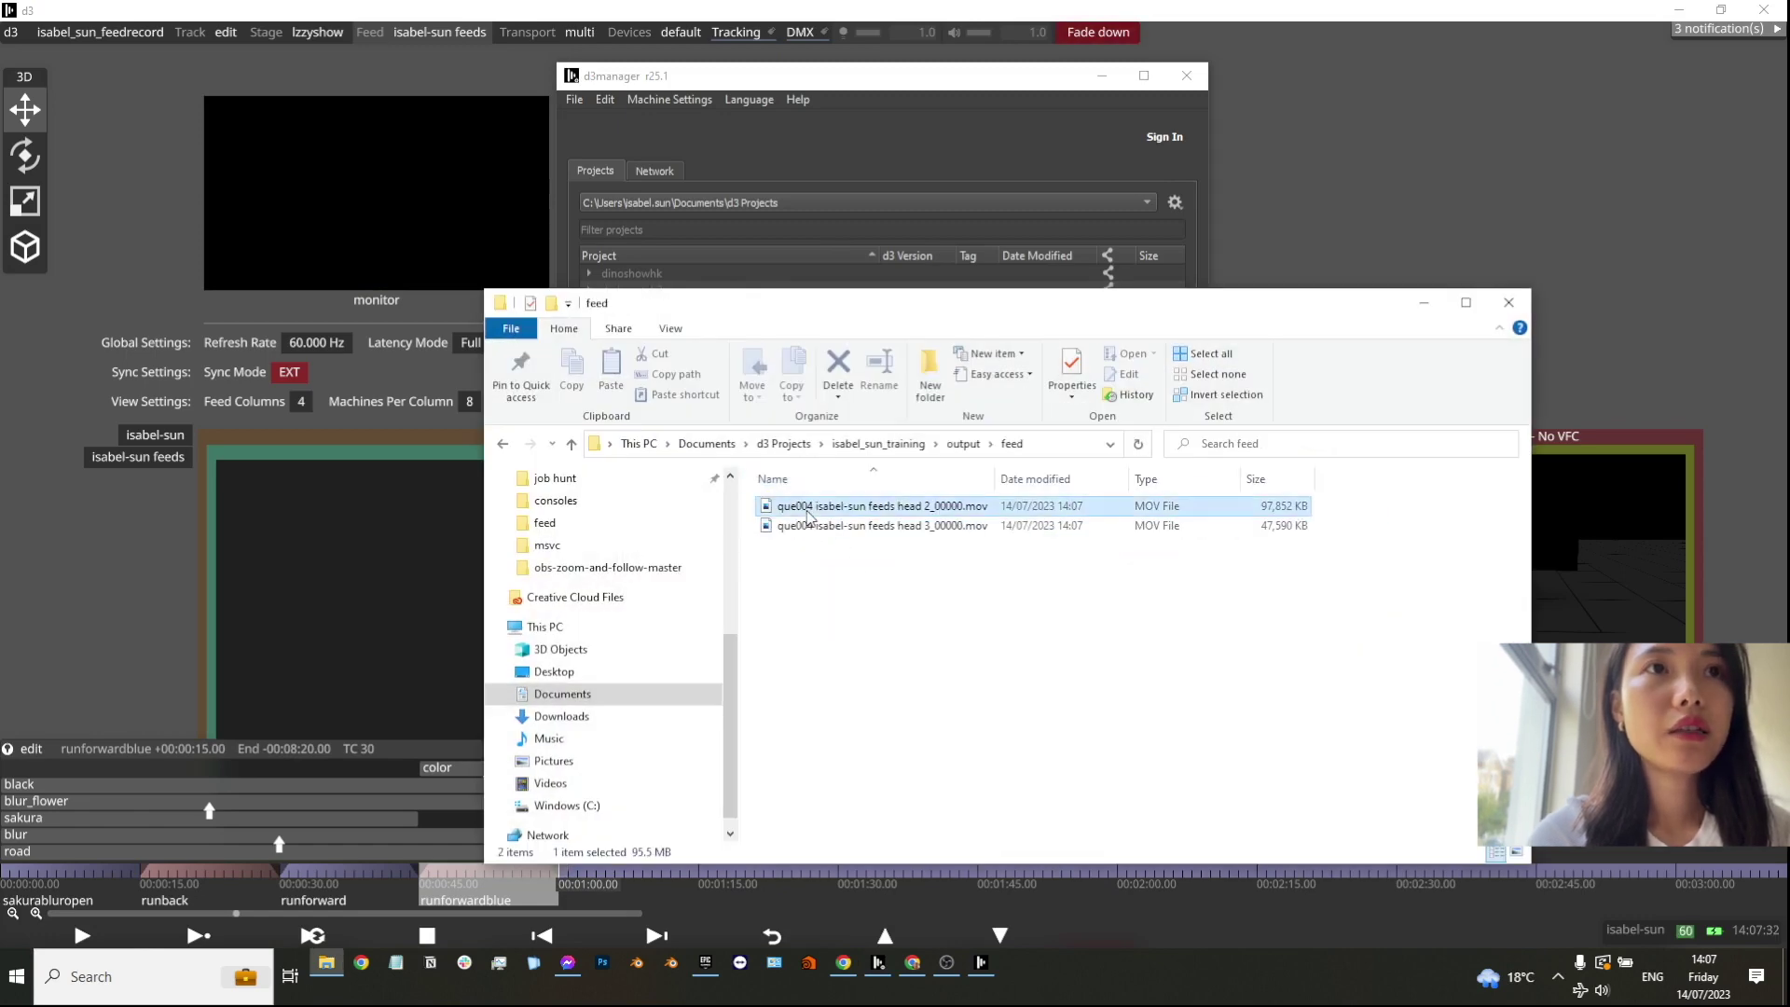
Step: Play the que004 recordings of head 2 and head 3, close the player and return to the d3 feed view
{"action": "double_click", "coordinate": [807, 514]}
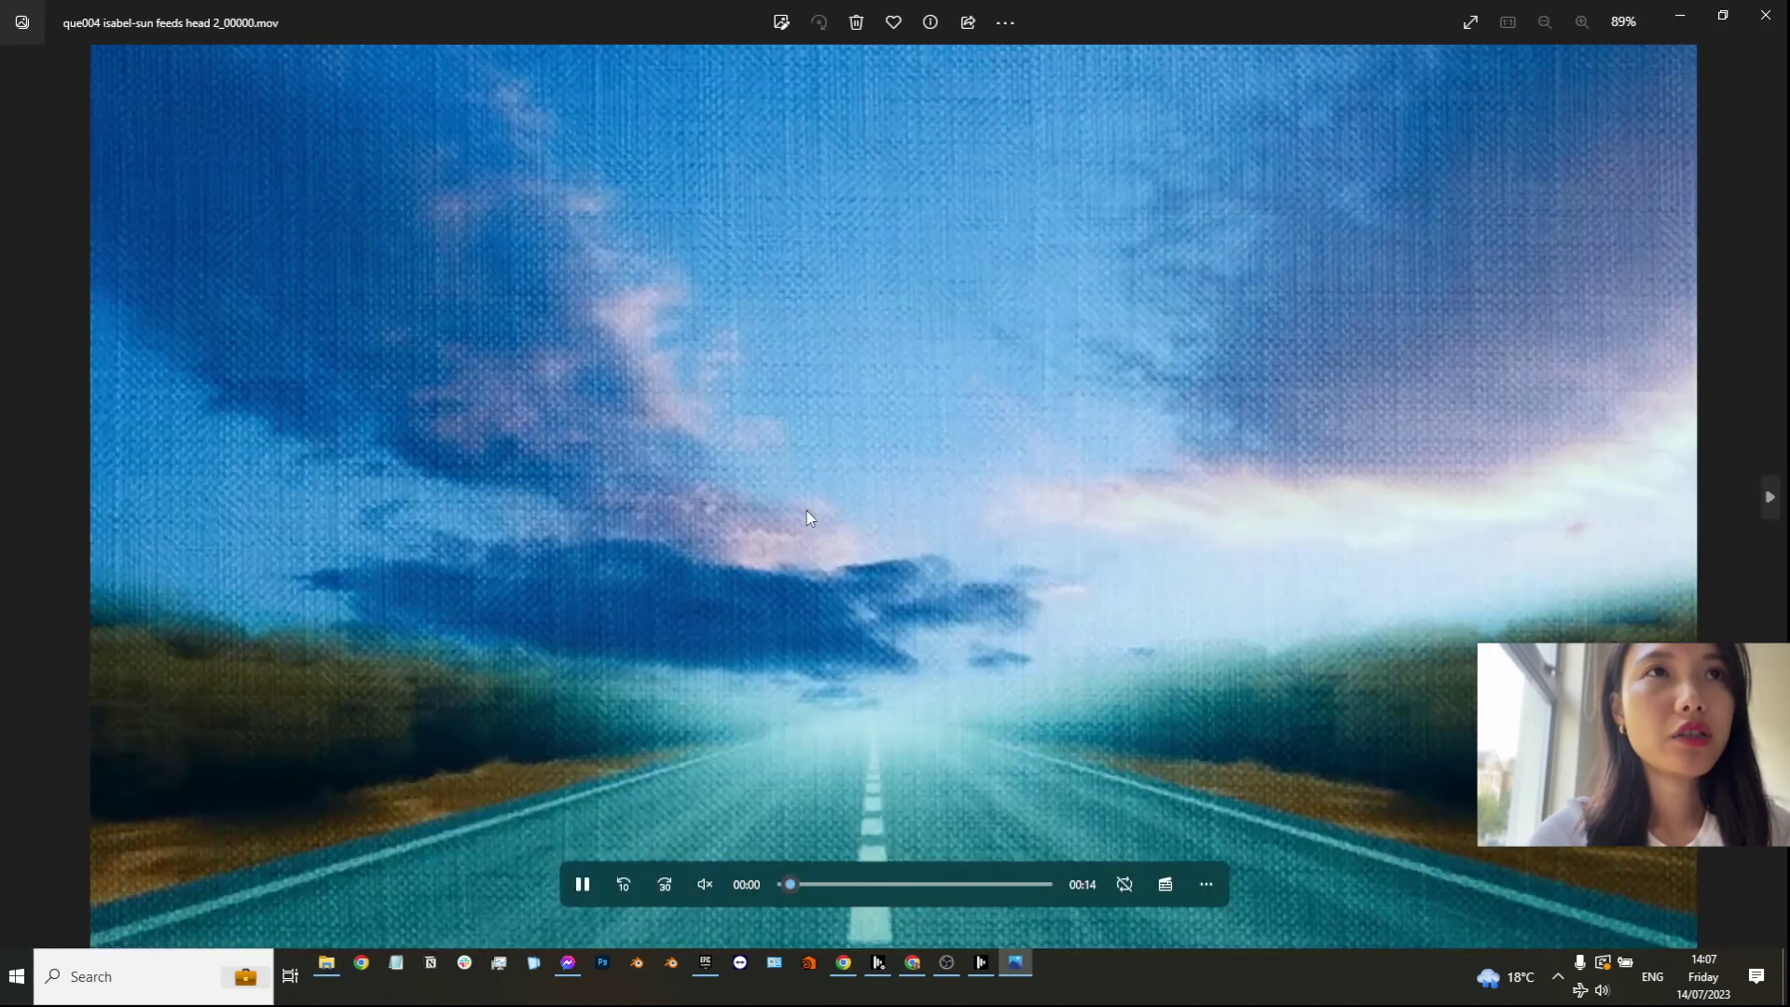
{"action": "left_click", "coordinate": [1768, 498]}
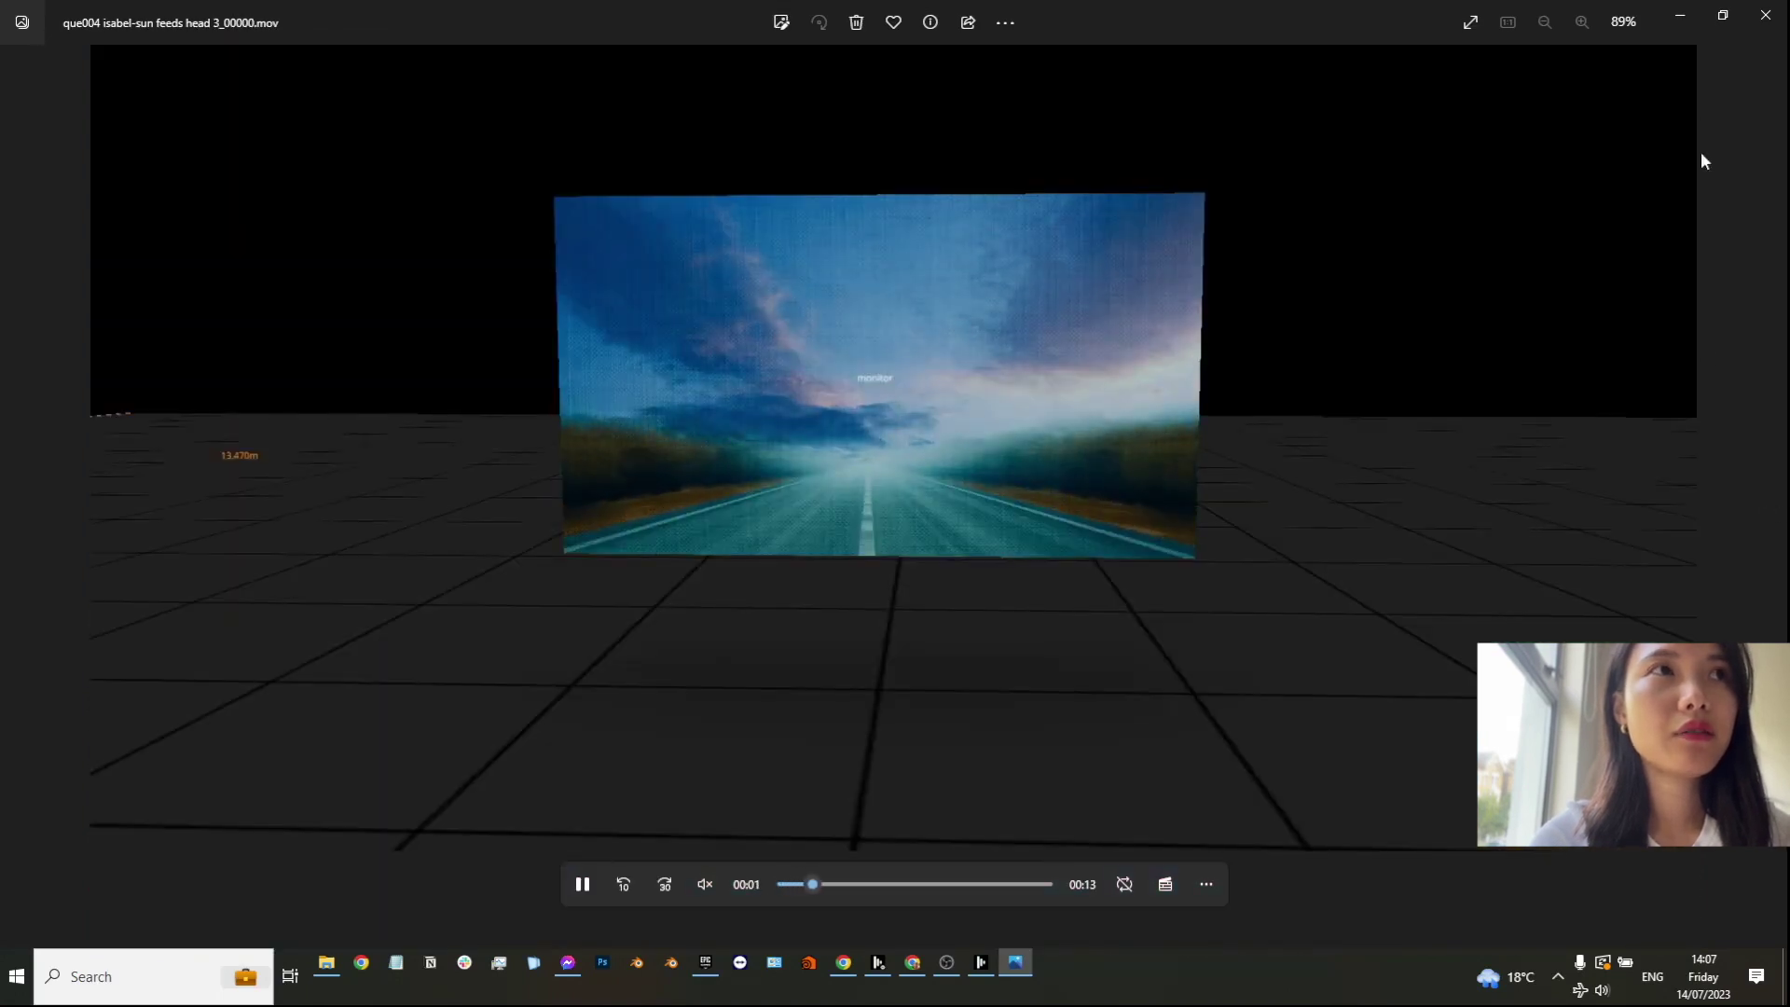
{"action": "left_click", "coordinate": [1765, 16]}
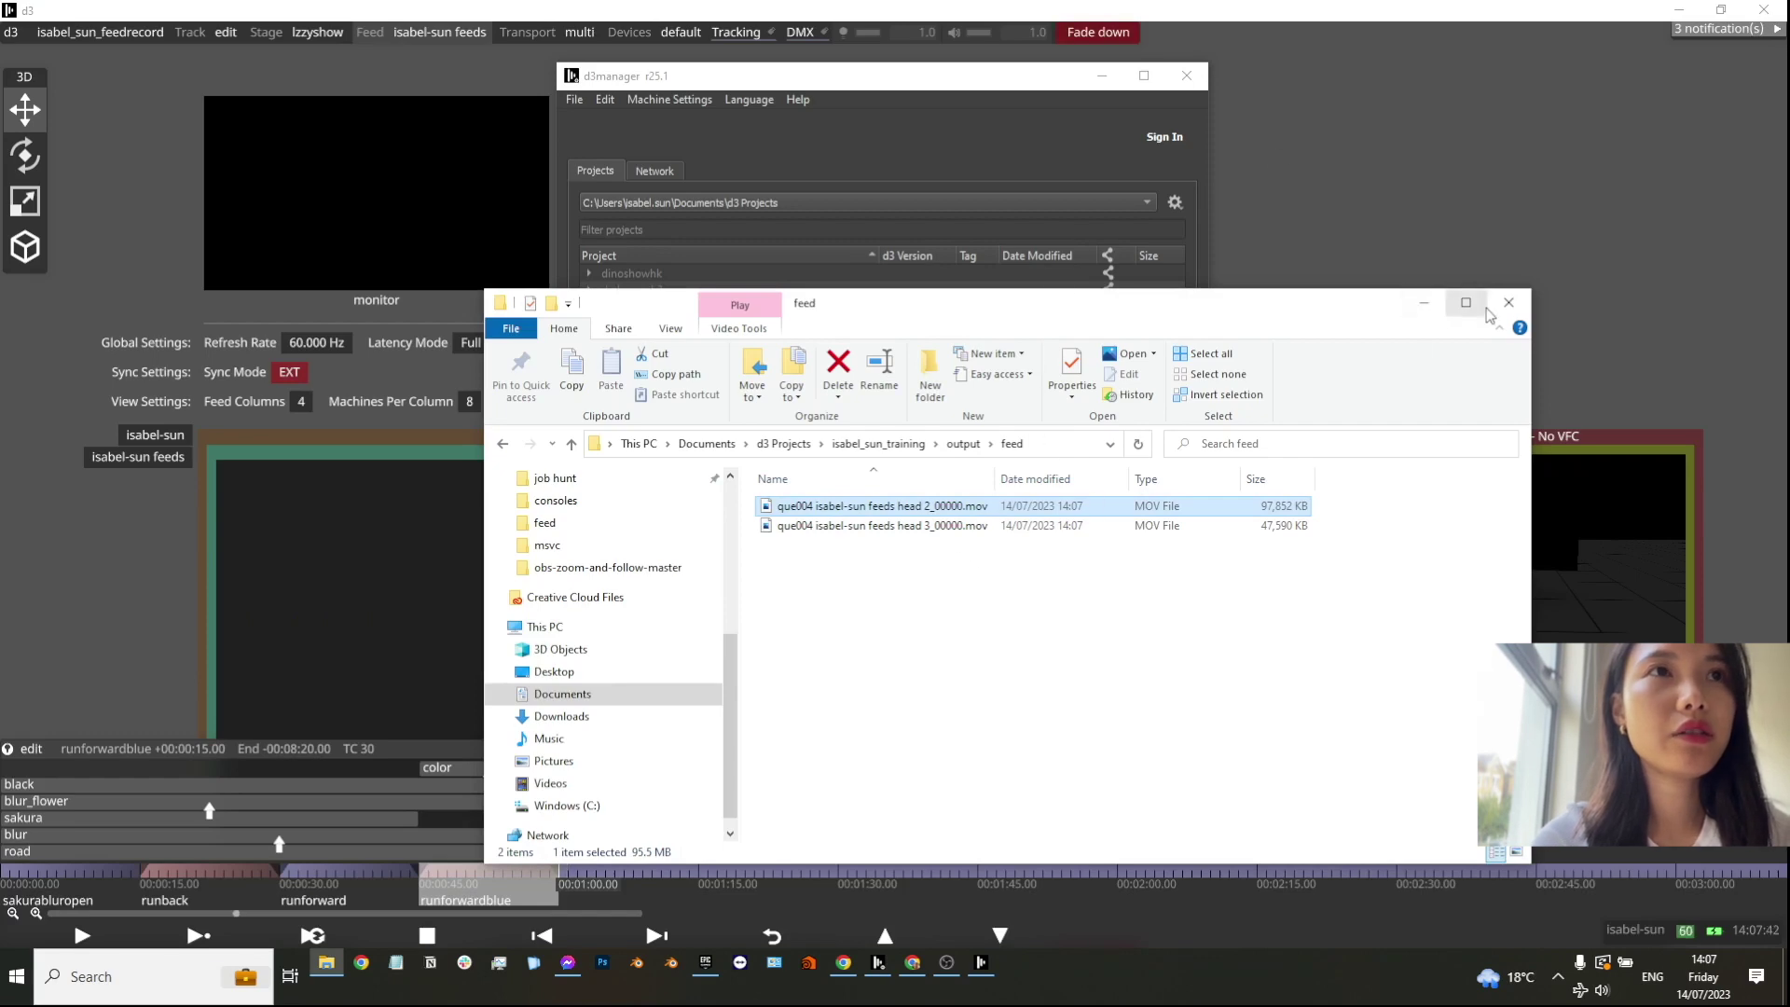
{"action": "left_click", "coordinate": [1419, 304]}
{"action": "left_click", "coordinate": [1482, 456]}
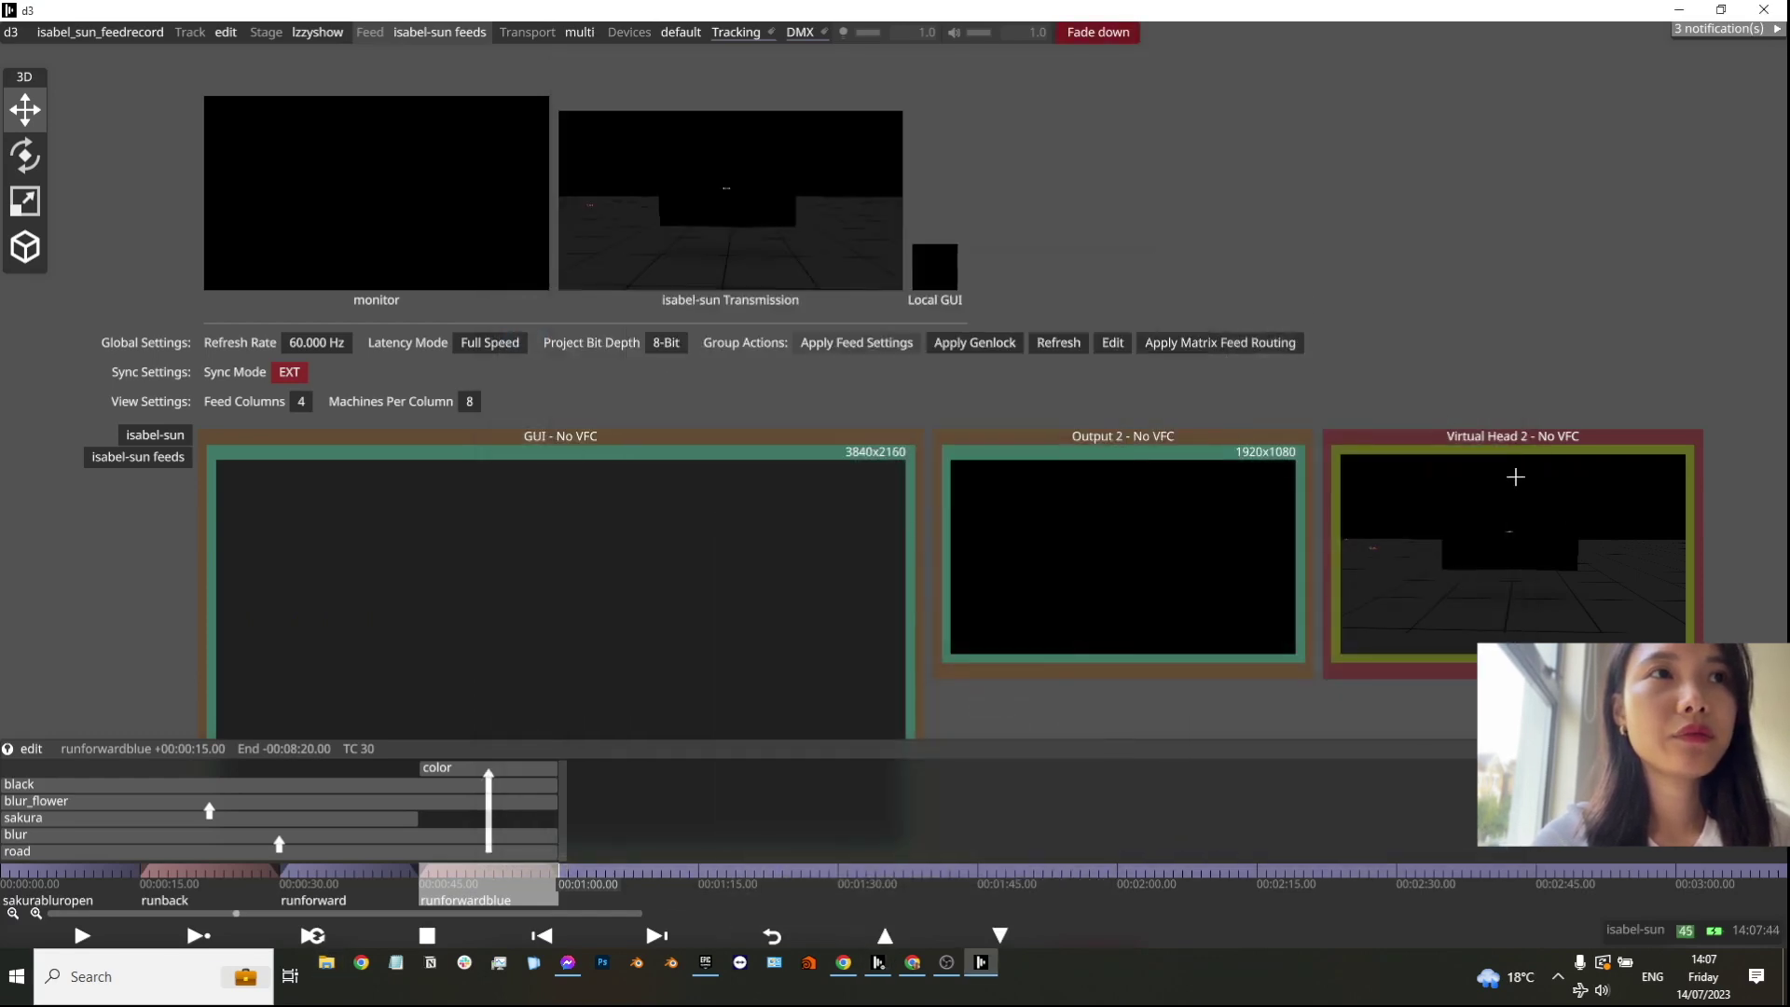
Step: Remove the second virtual head from the head configuration and close the configuration
{"action": "left_click", "coordinate": [420, 34]}
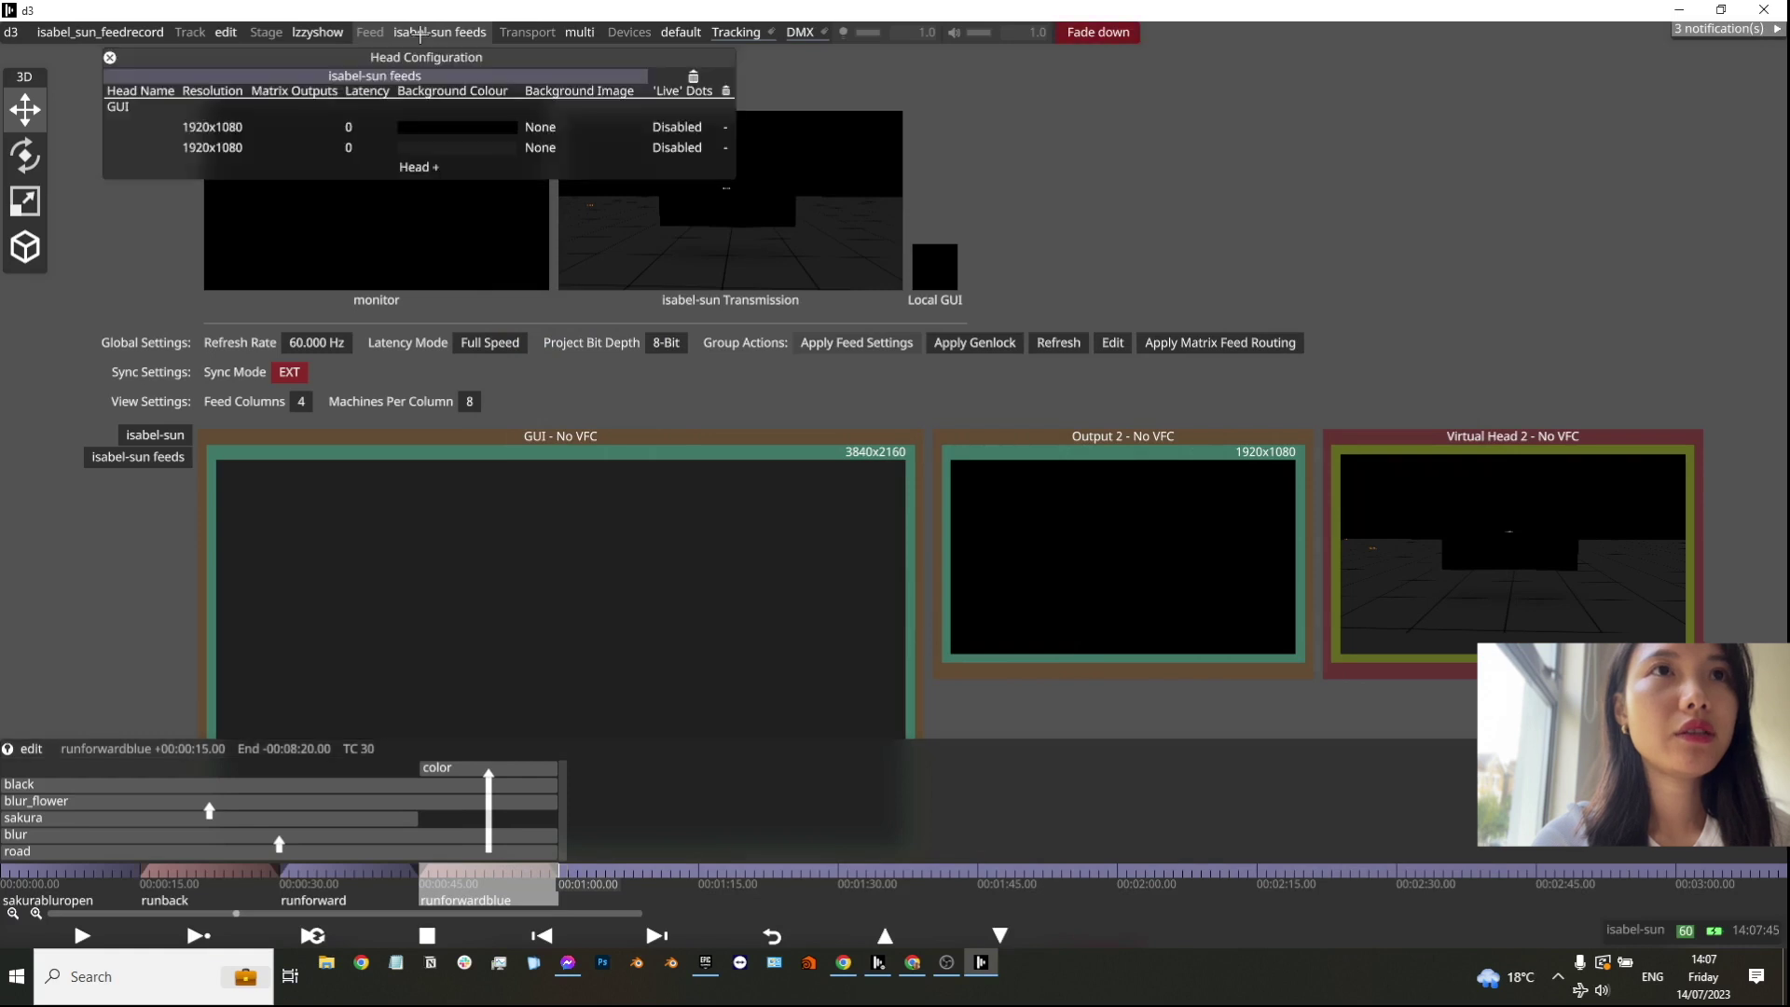
{"action": "left_click", "coordinate": [726, 147]}
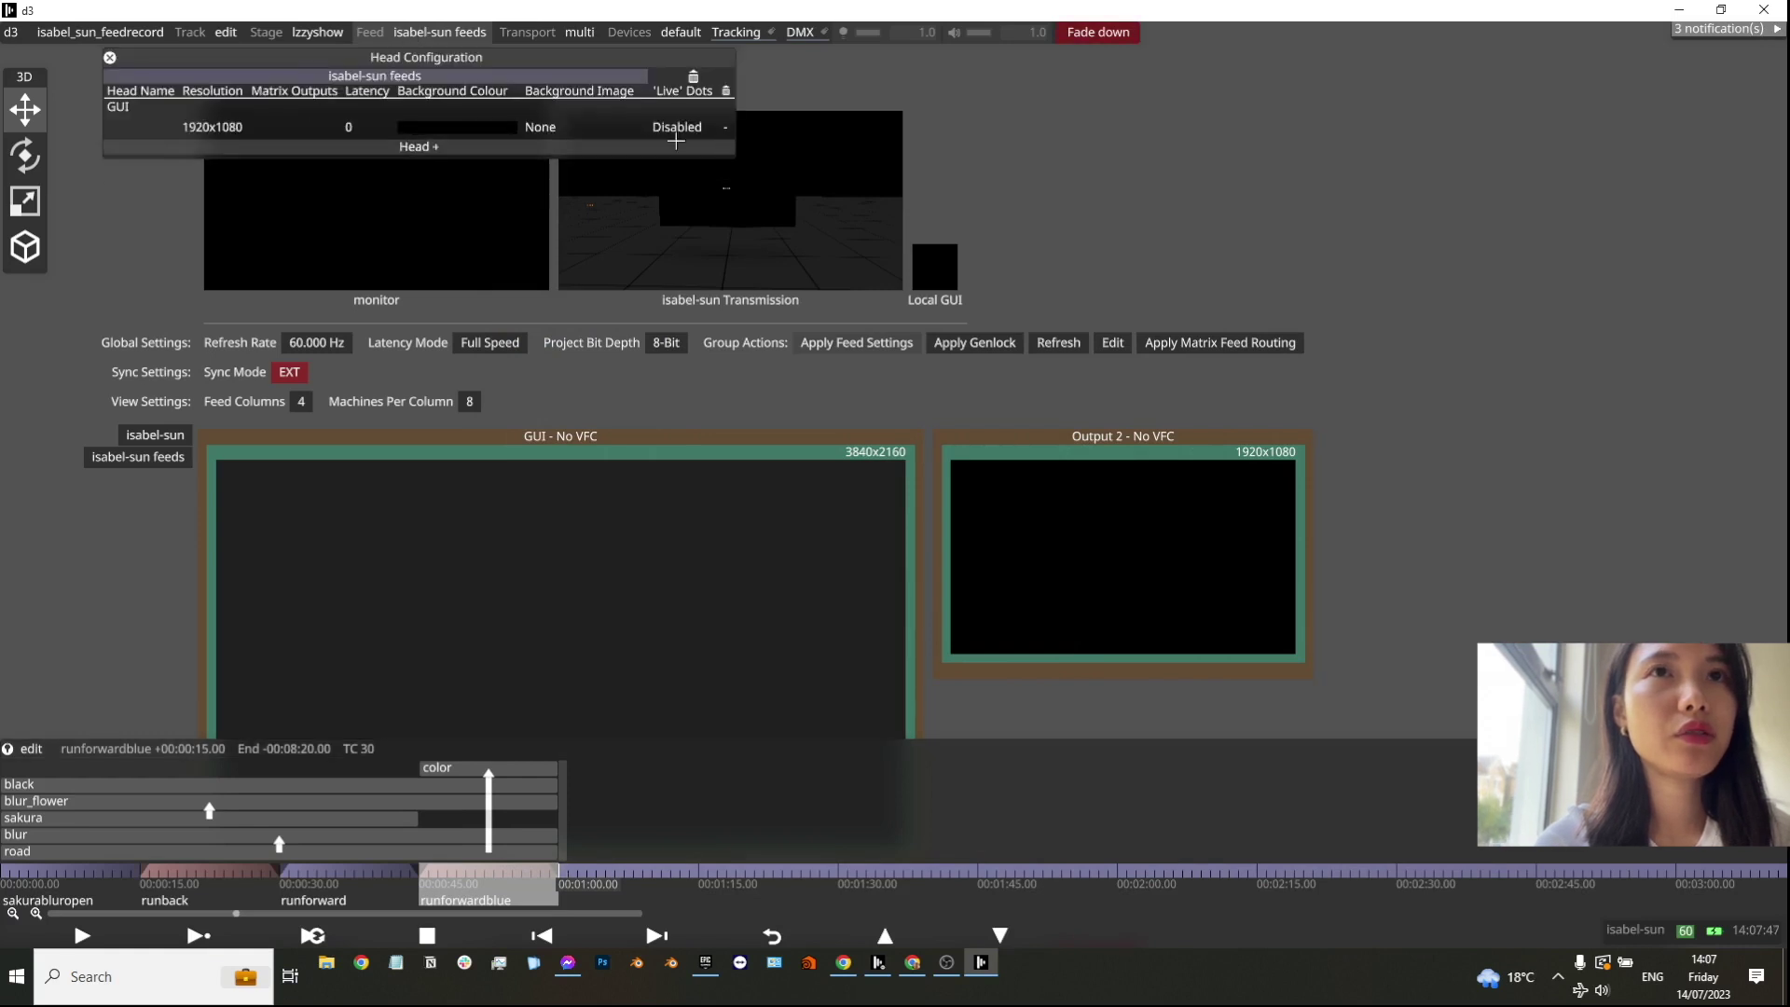
{"action": "left_click", "coordinate": [110, 58]}
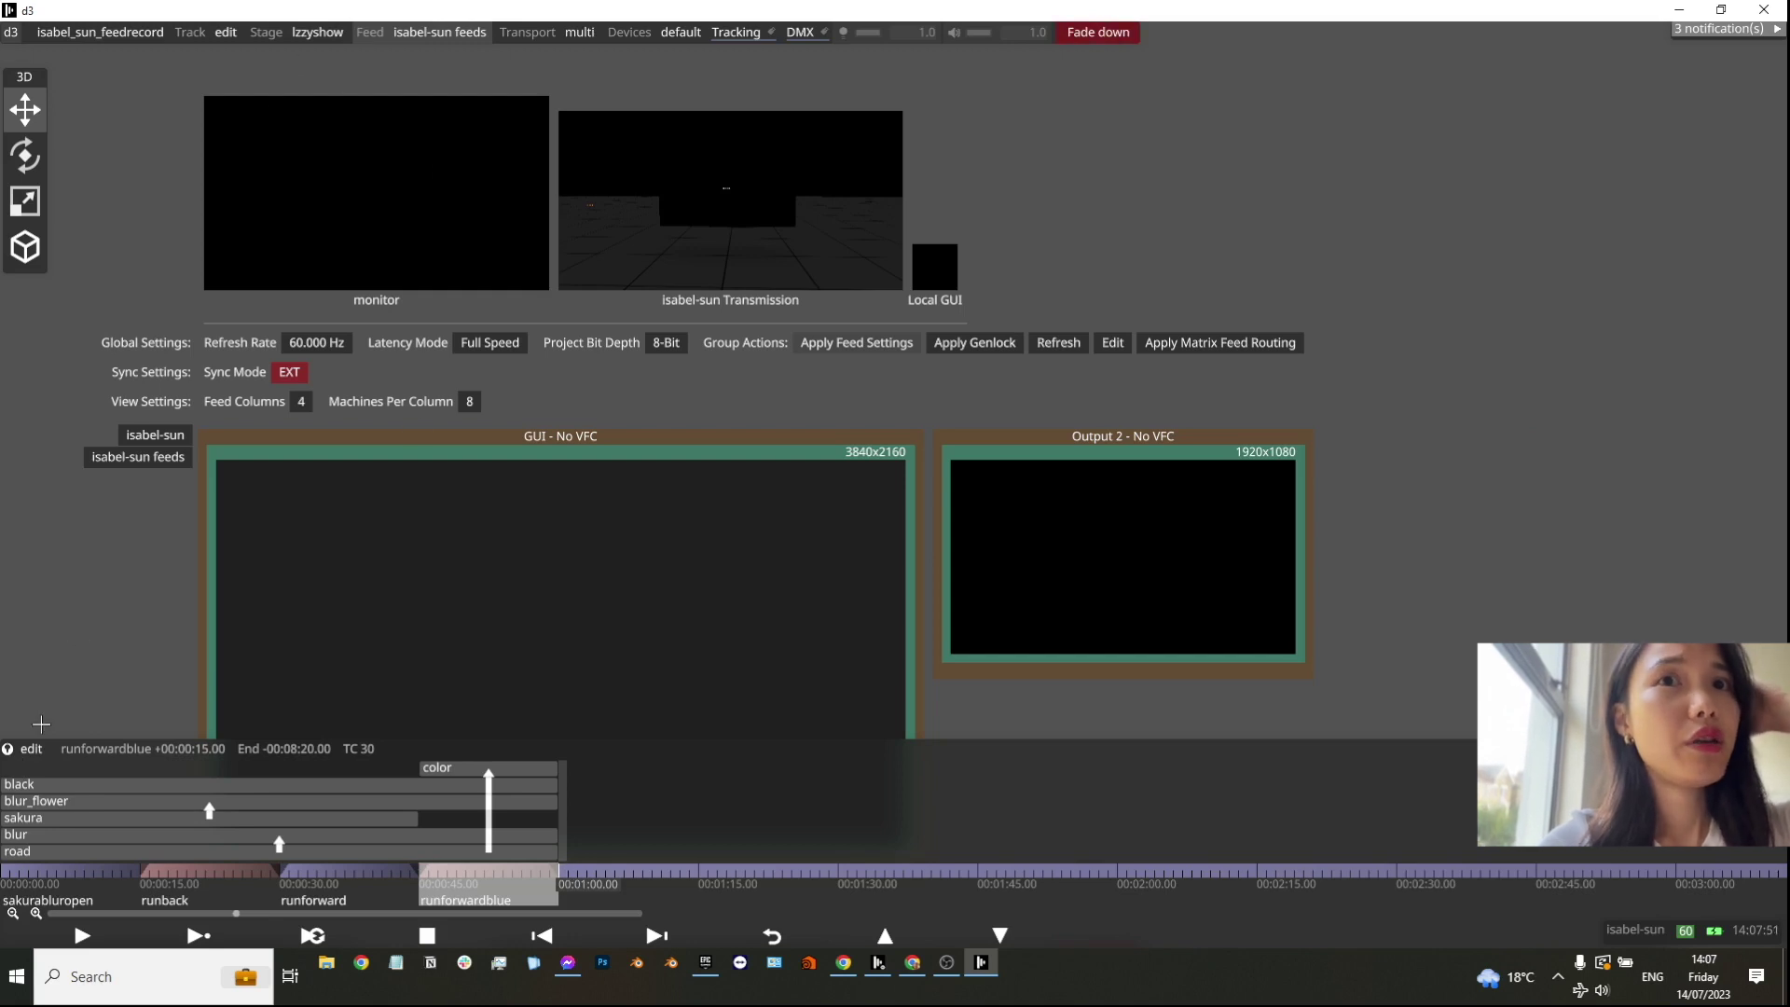
Step: Select the sakurabluropen section on the timeline and write it as a feed movie with a name beginning que00
{"action": "left_click", "coordinate": [13, 870]}
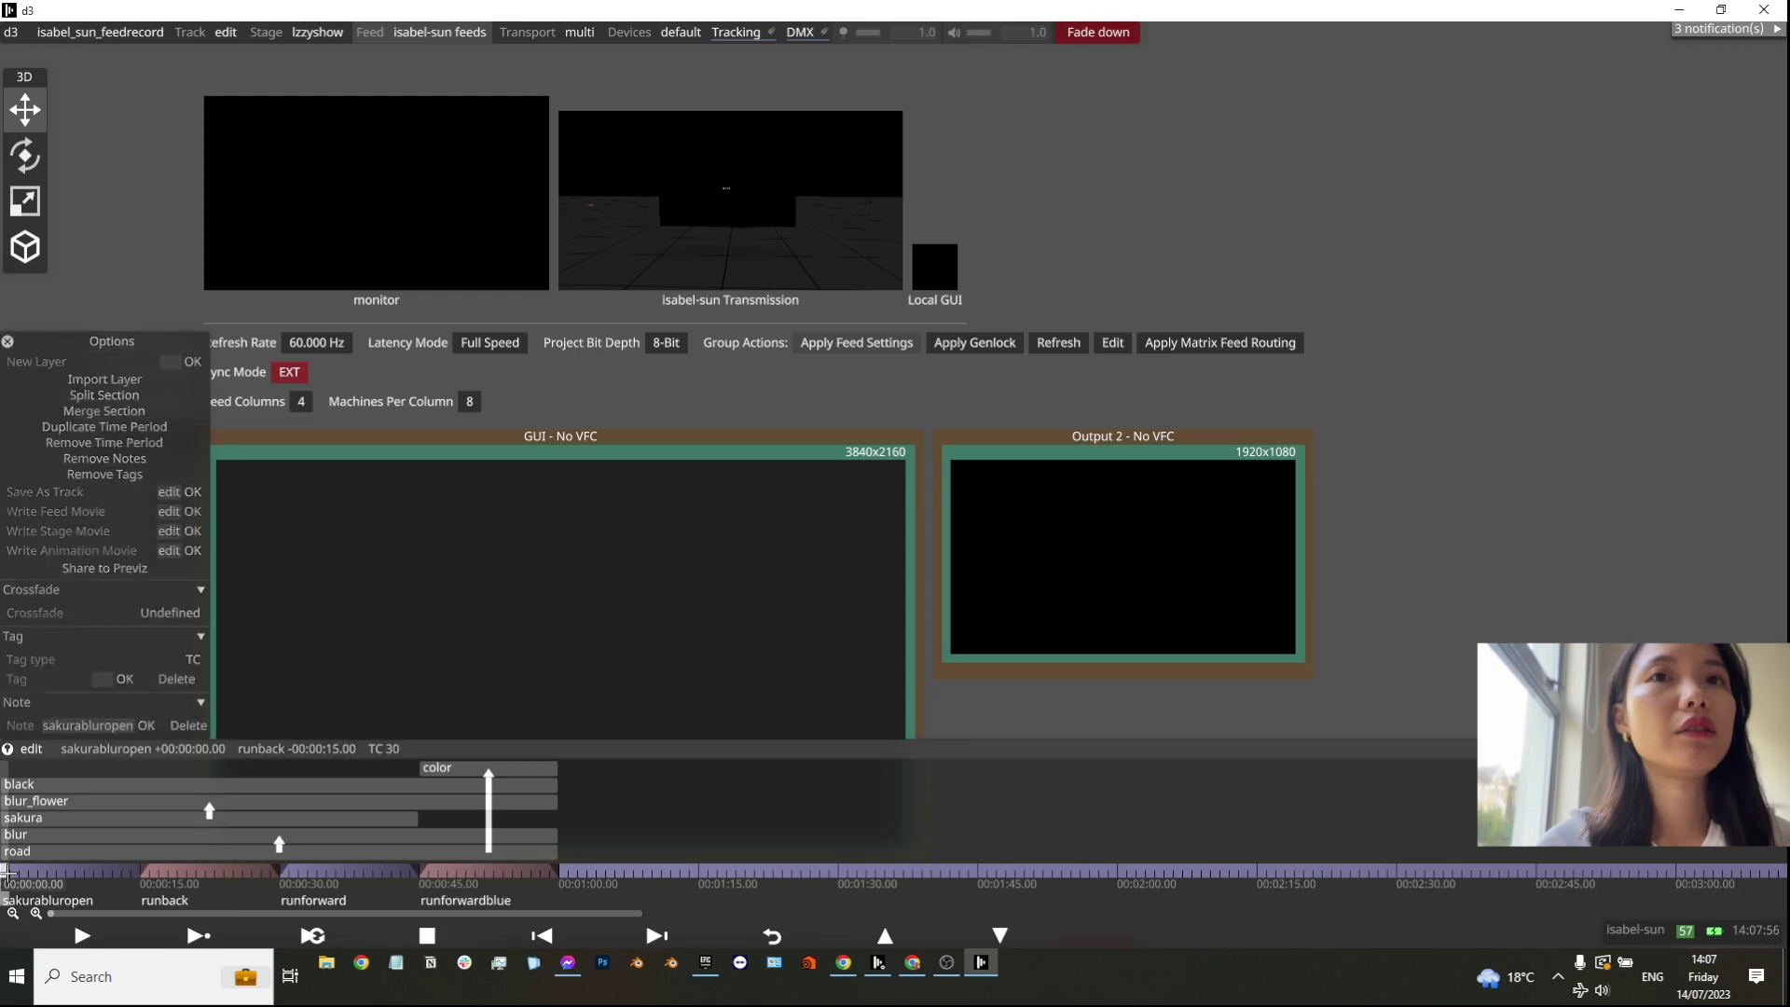
{"action": "left_click_drag", "start_coordinate": [62, 868], "coordinate": [116, 868]}
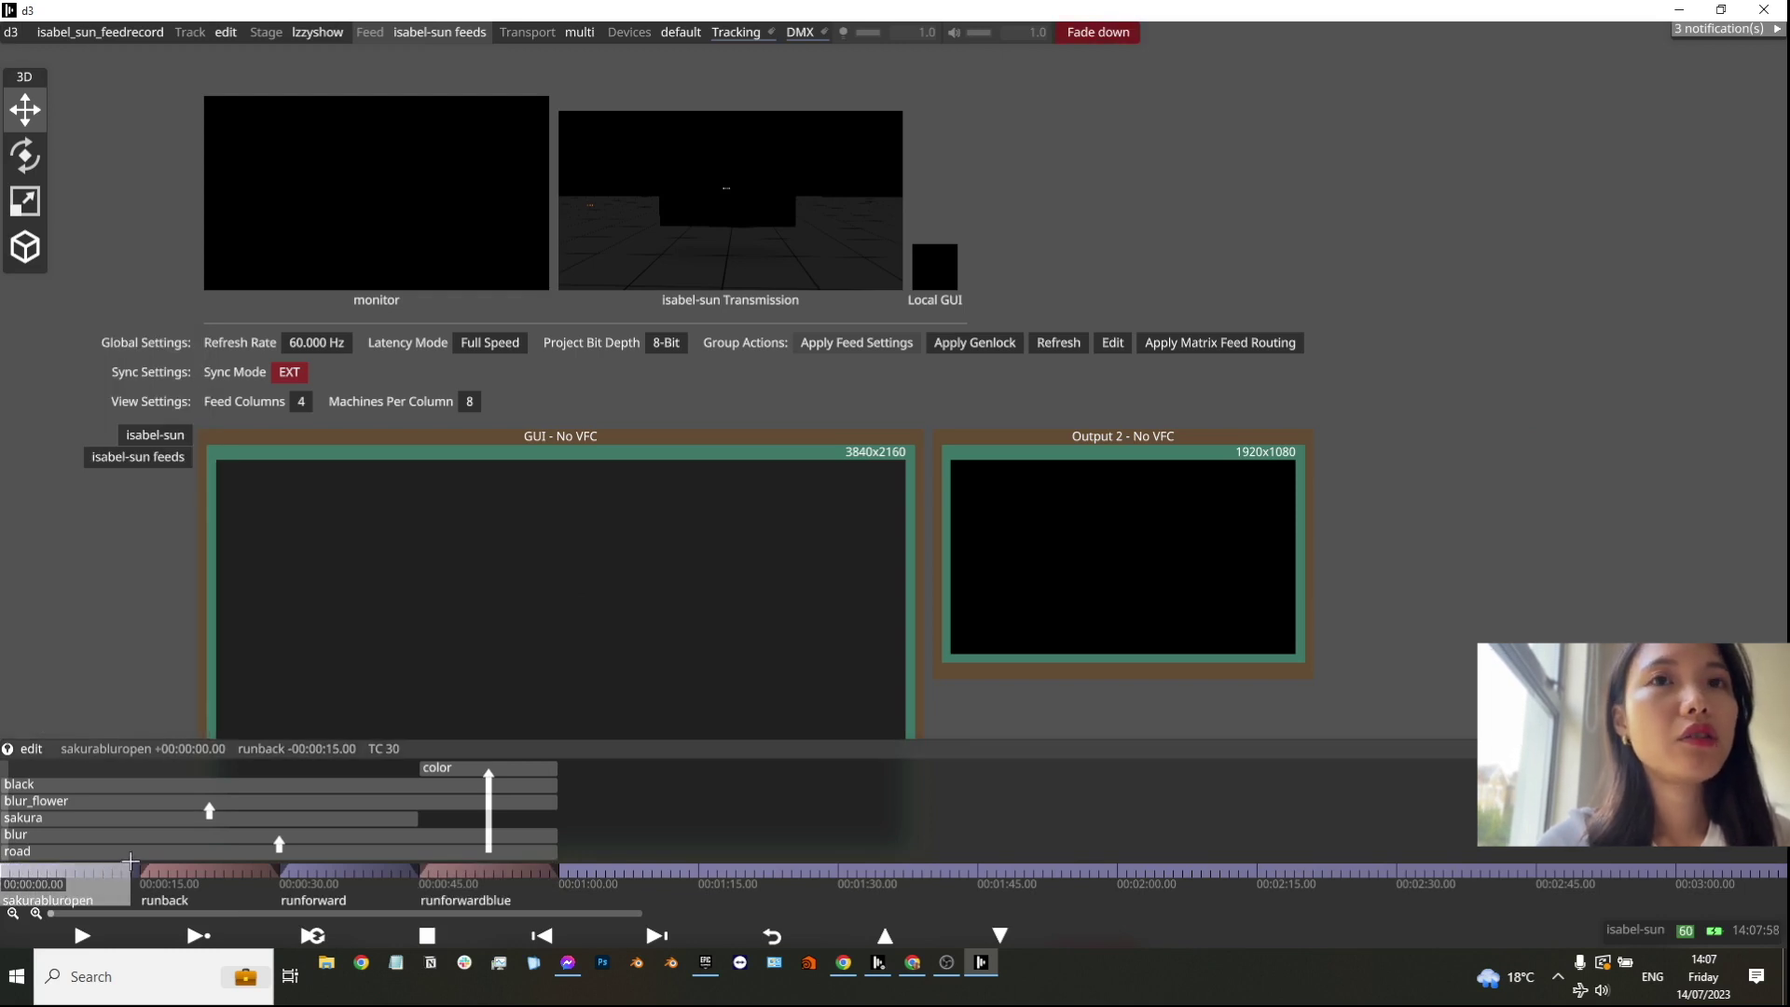
{"action": "right_click", "coordinate": [116, 882]}
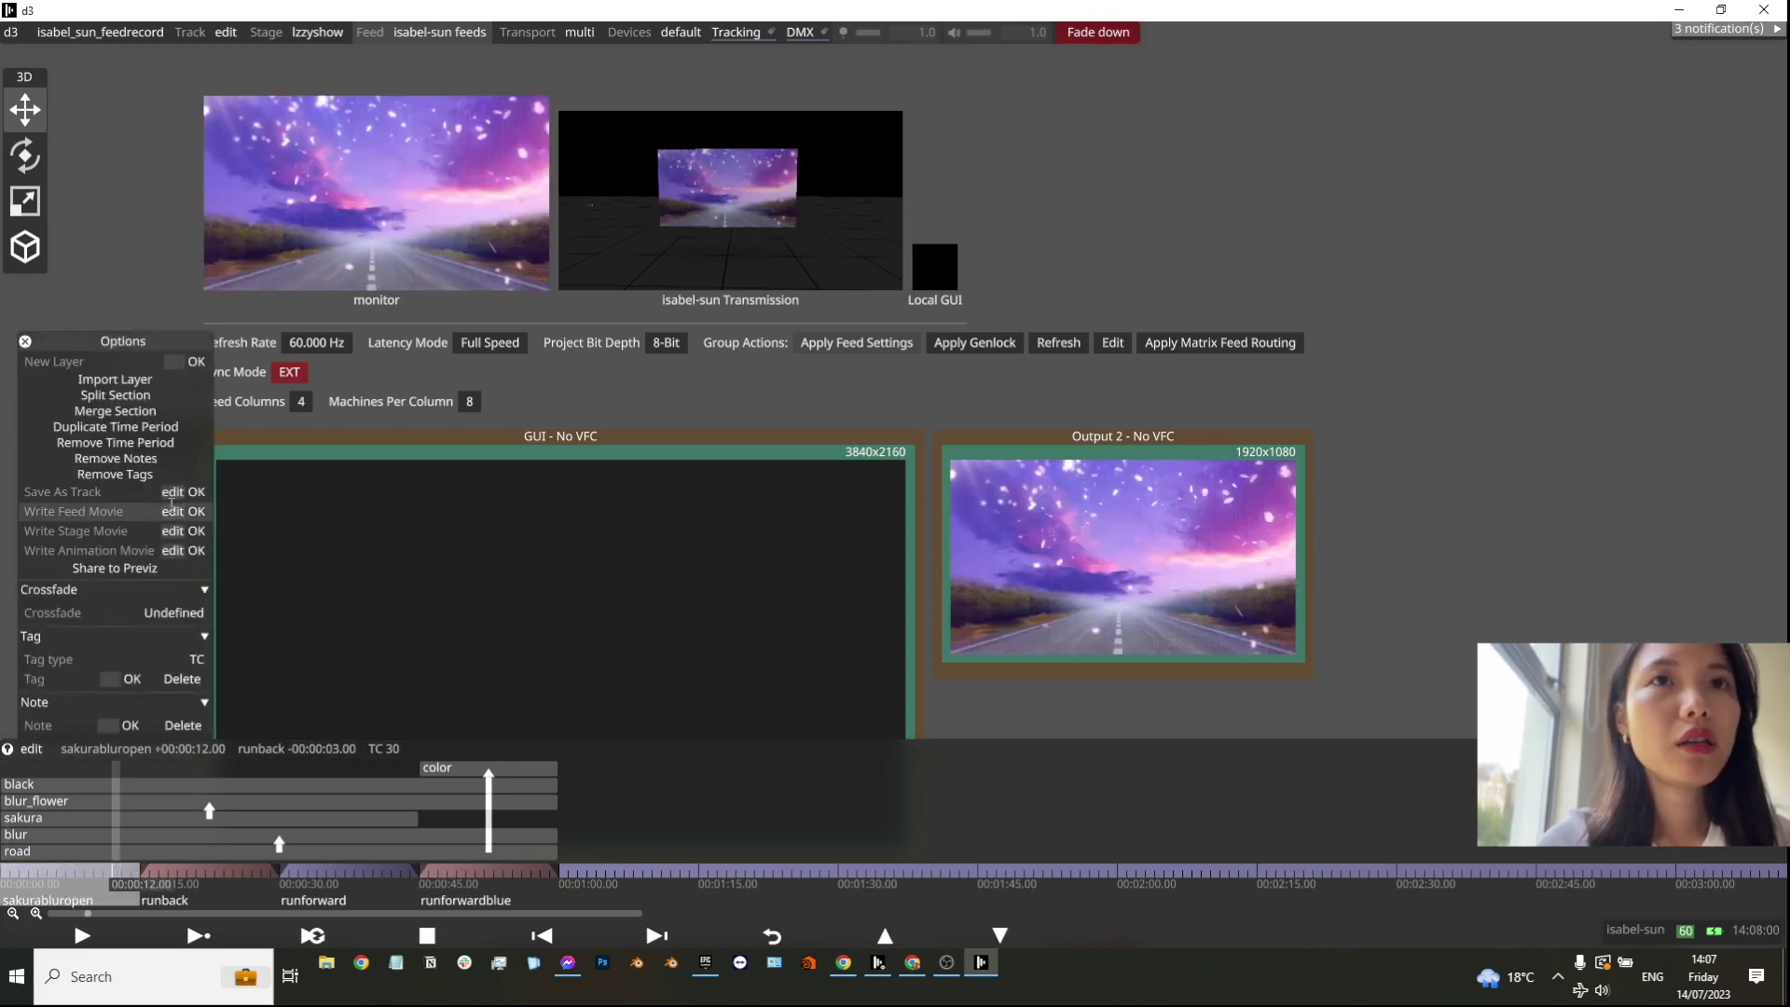
{"action": "left_click", "coordinate": [172, 512]}
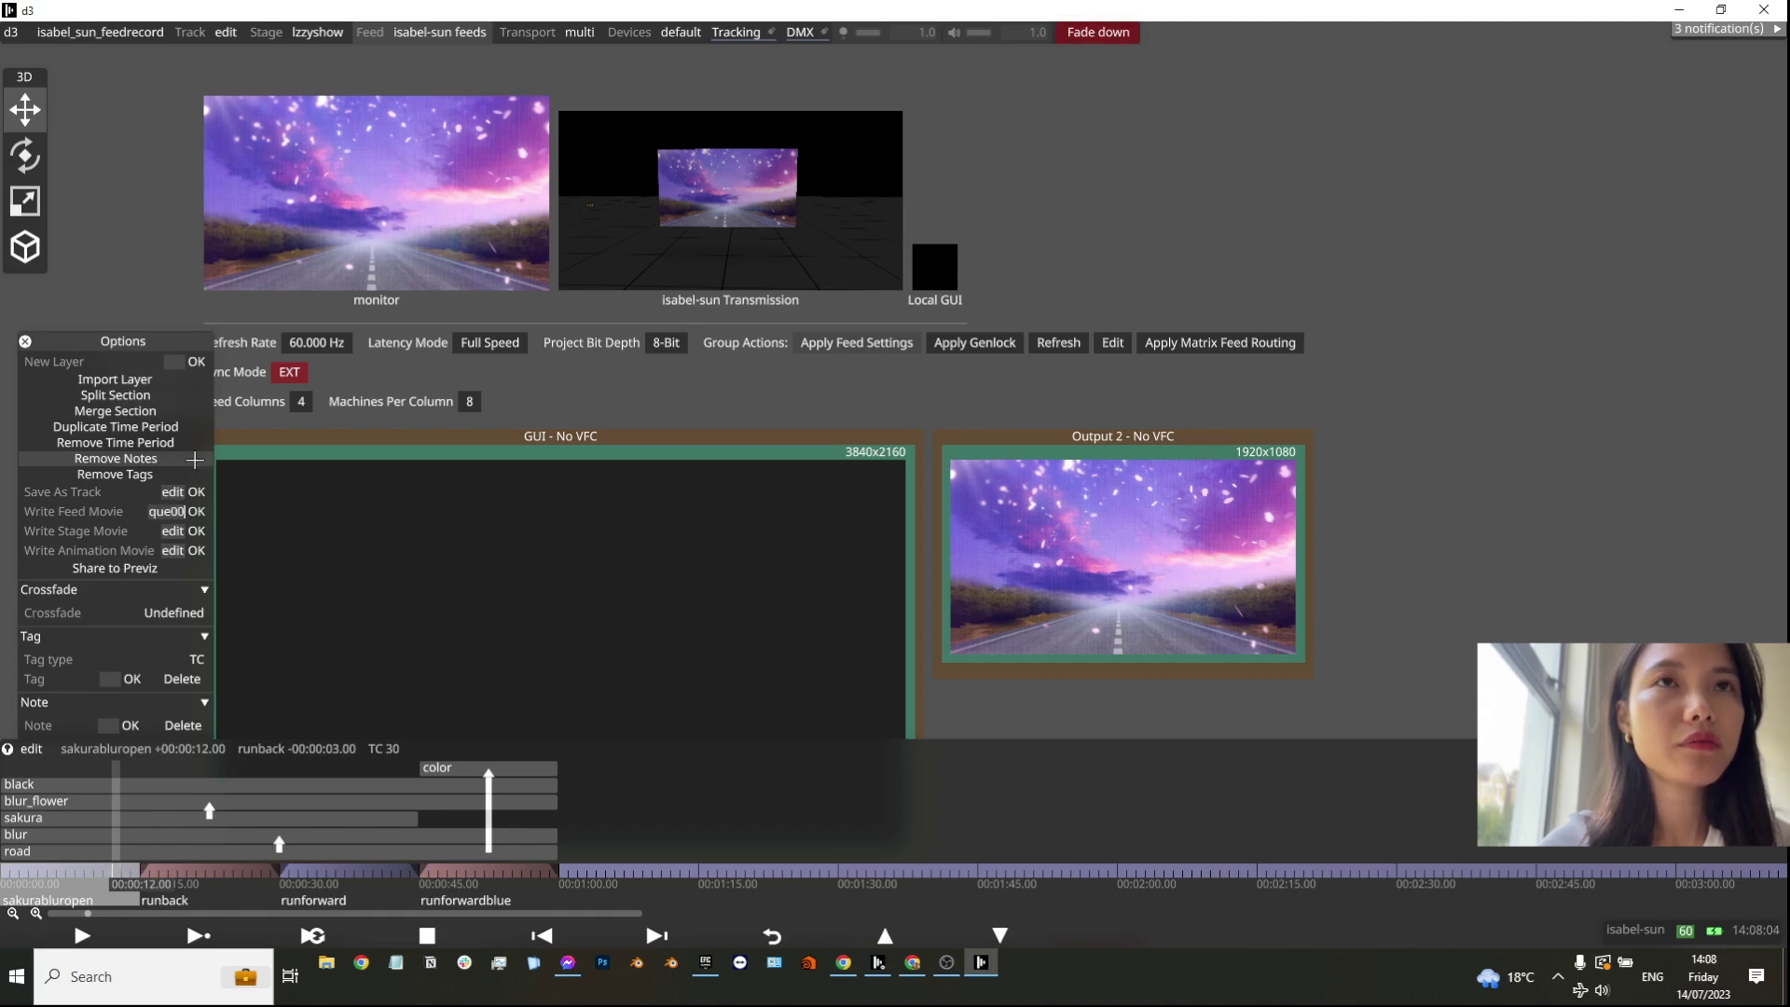
{"action": "key", "text": "Return"}
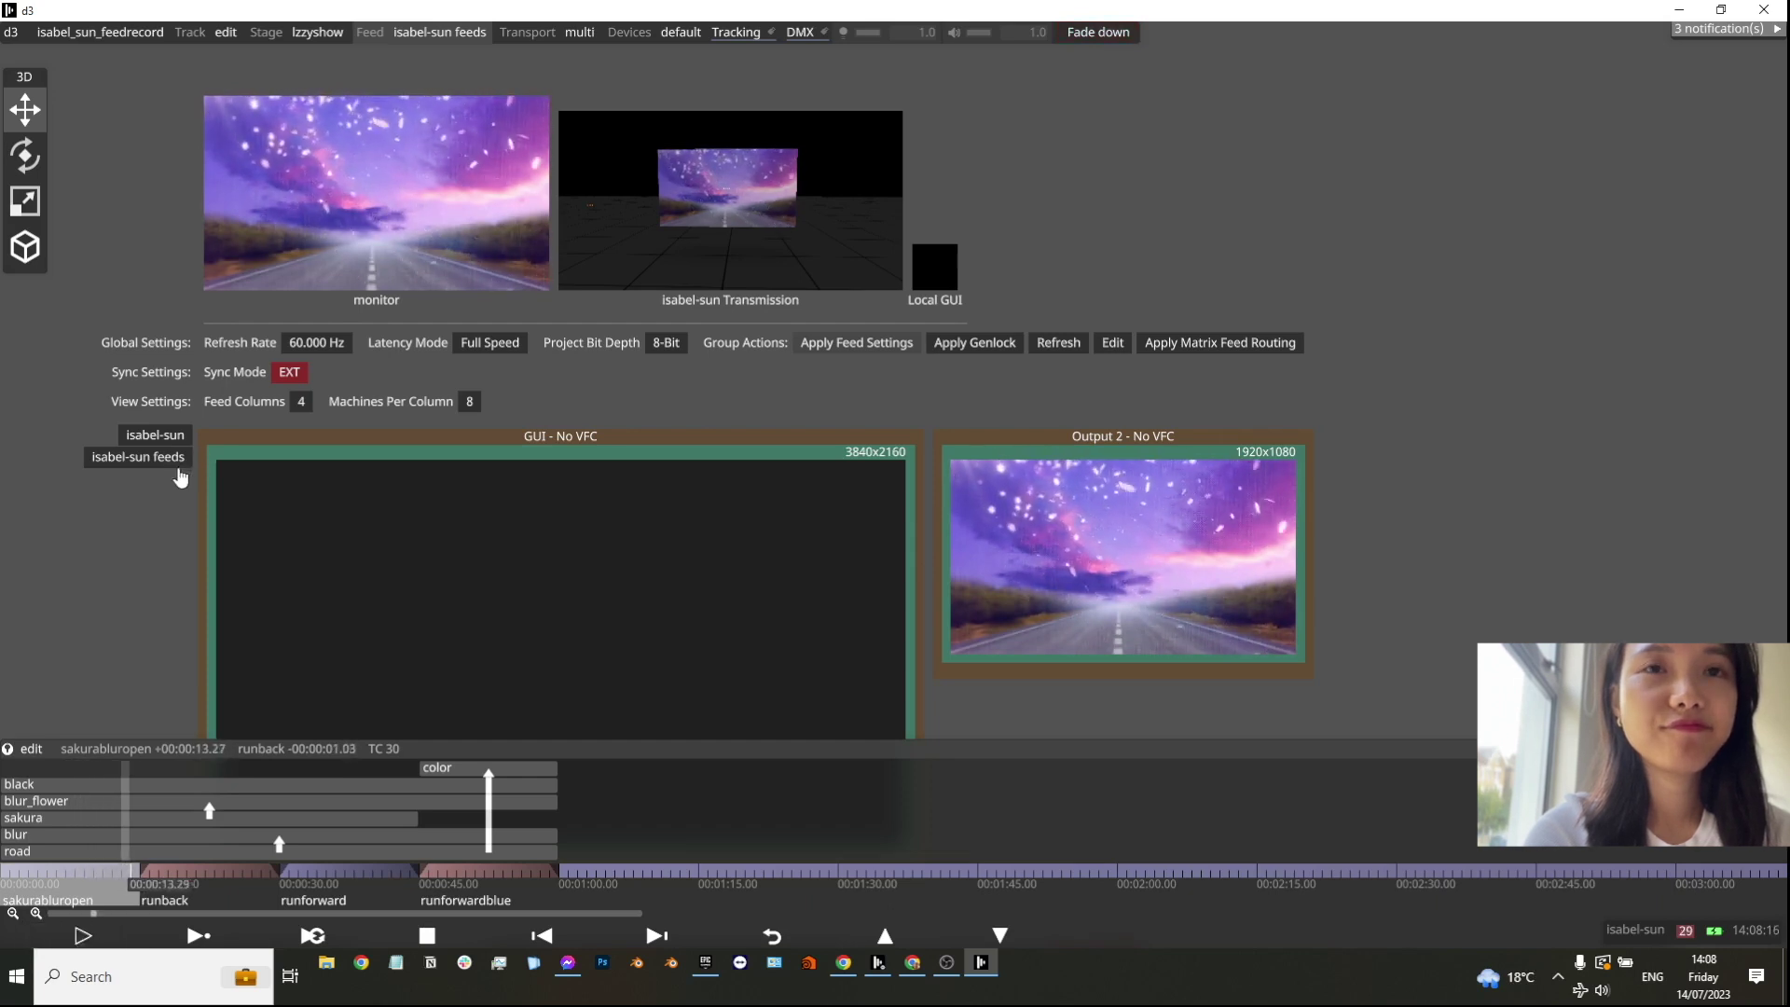
Step: Write the runback section as feed movie que002 and the runforward section as feed movie que003
{"action": "left_click_drag", "start_coordinate": [142, 867], "coordinate": [269, 867]}
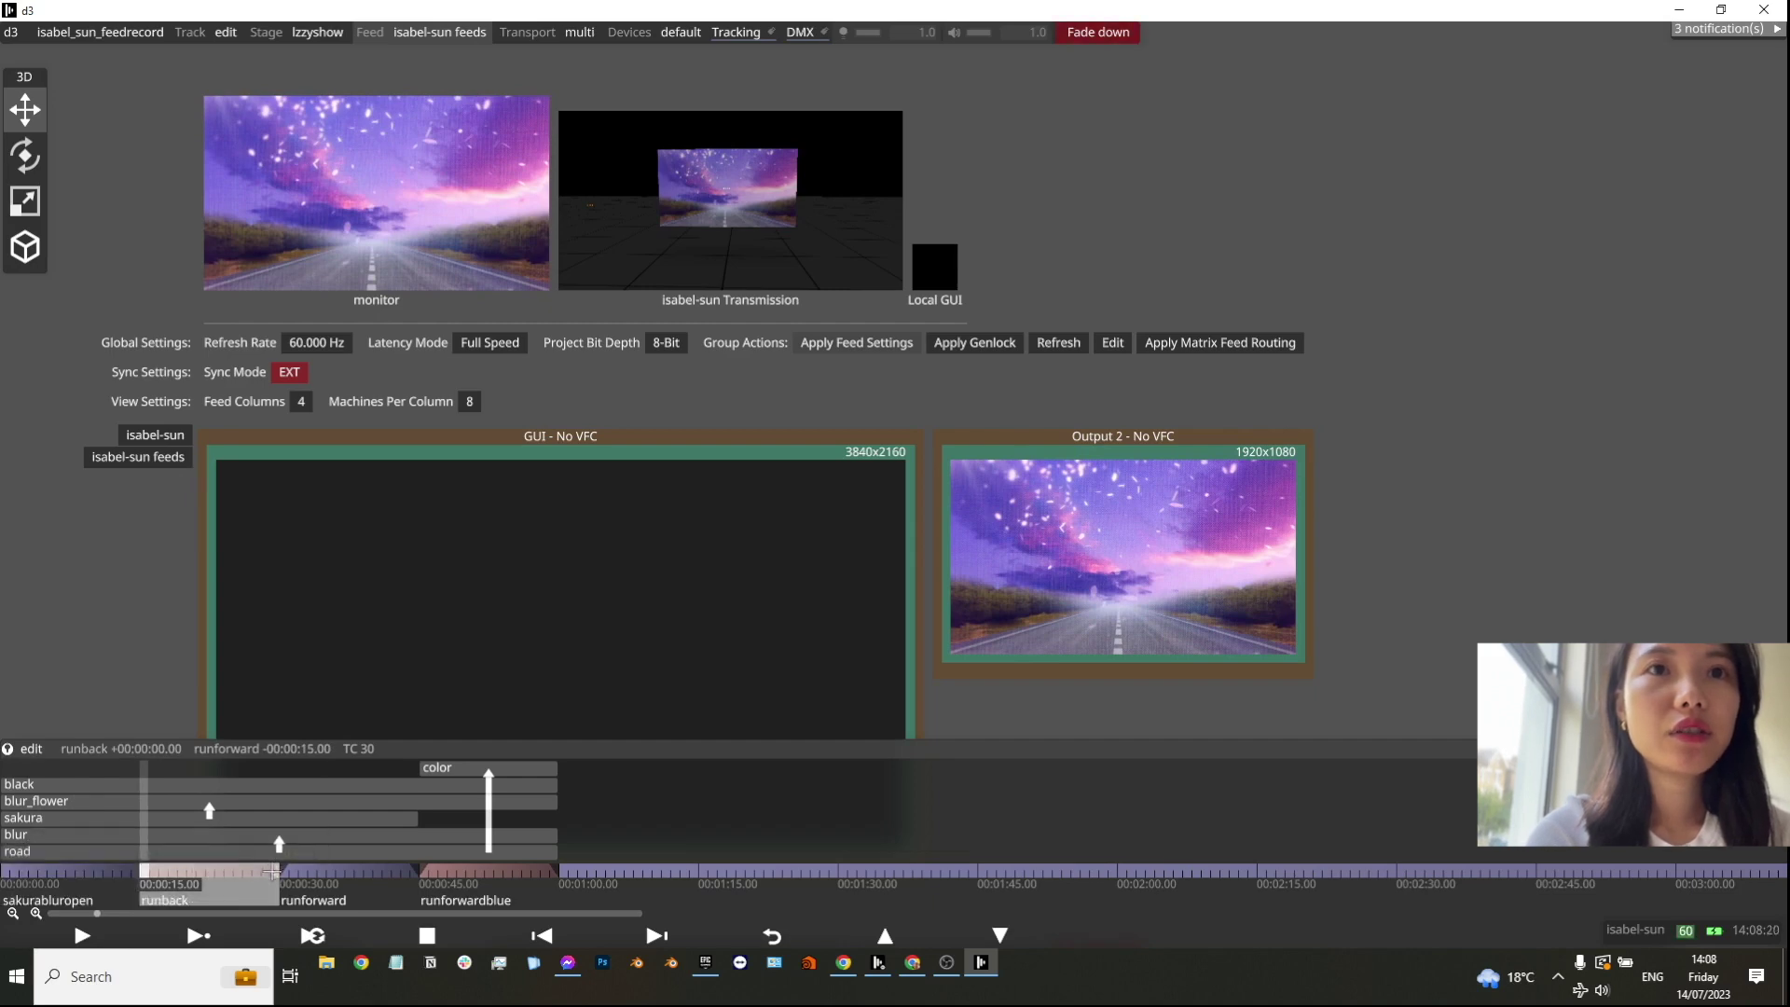
{"action": "right_click", "coordinate": [268, 872]}
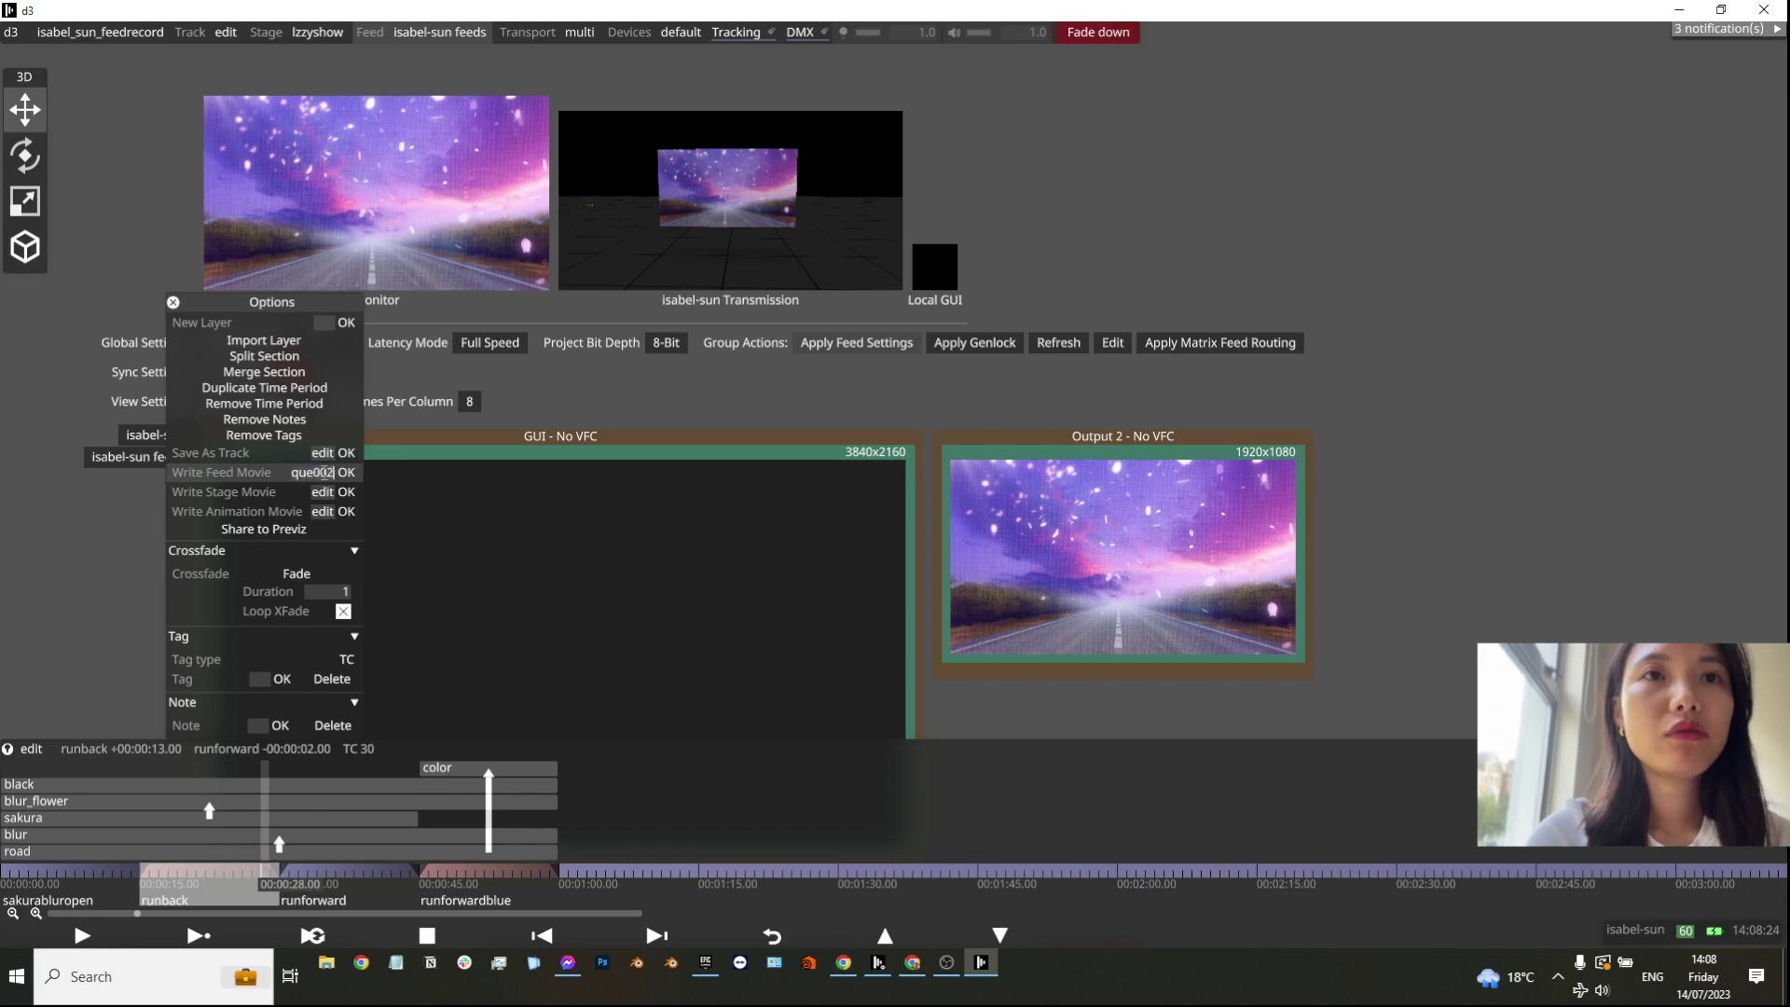
{"action": "key", "text": "Return"}
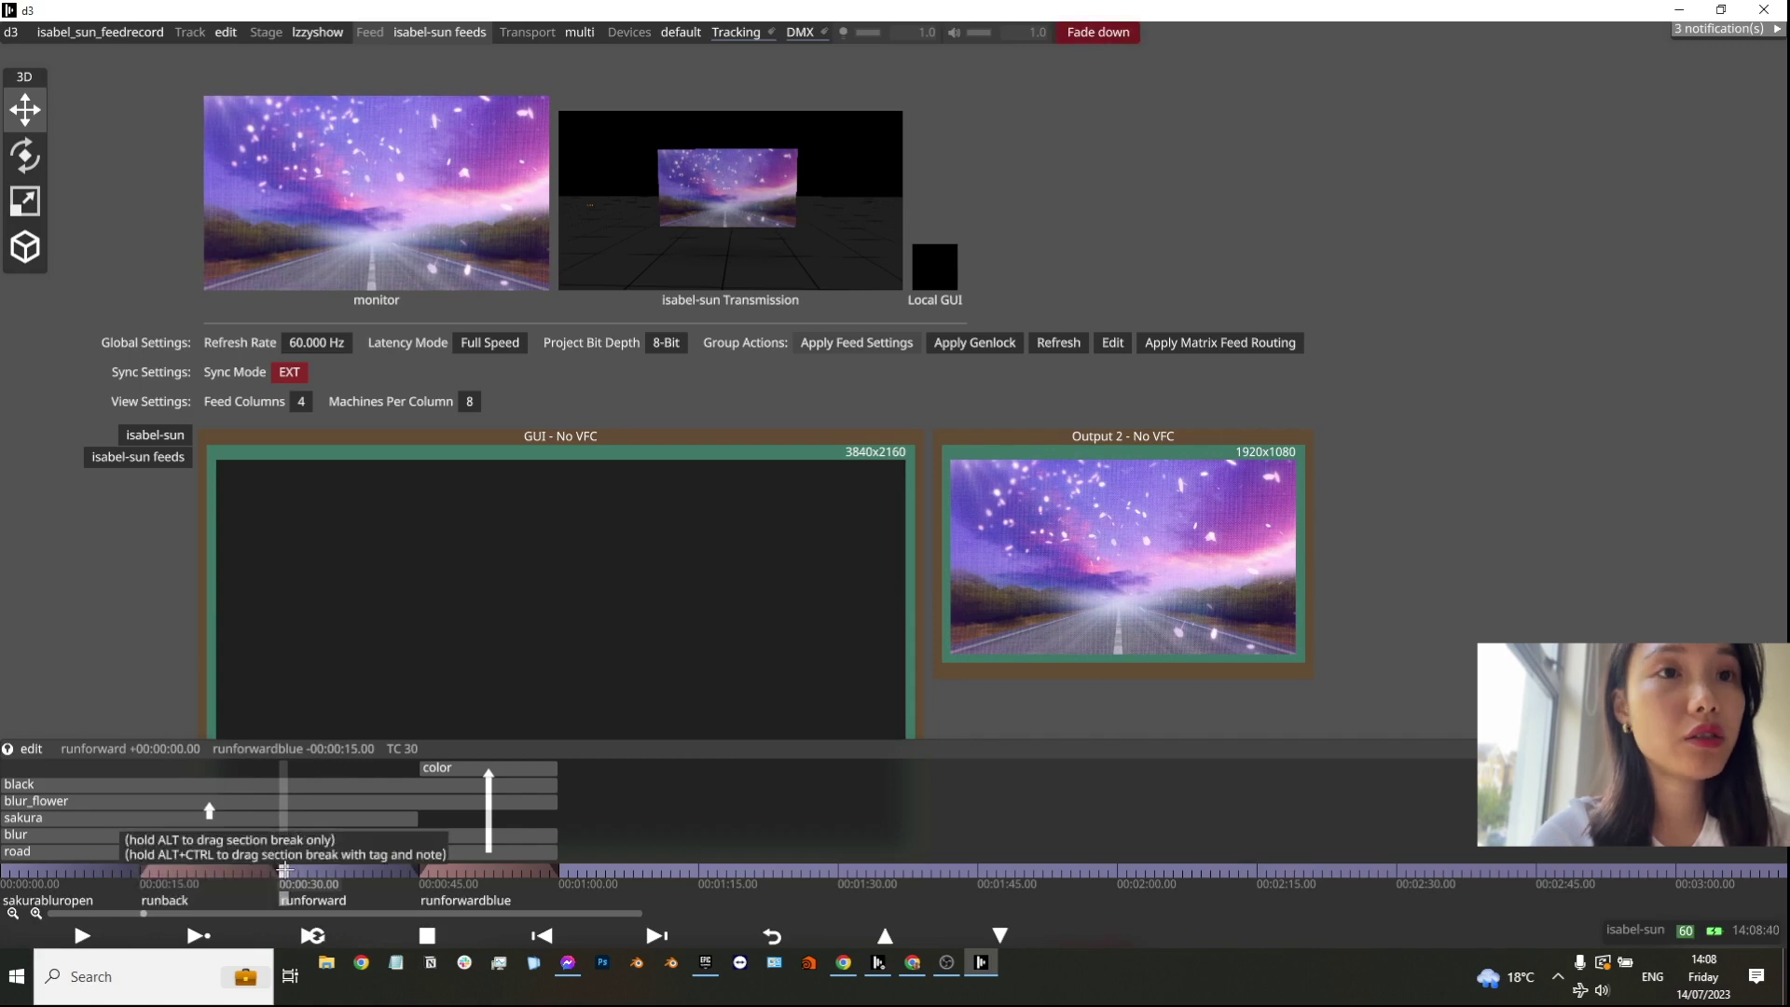
{"action": "right_click", "coordinate": [406, 882]}
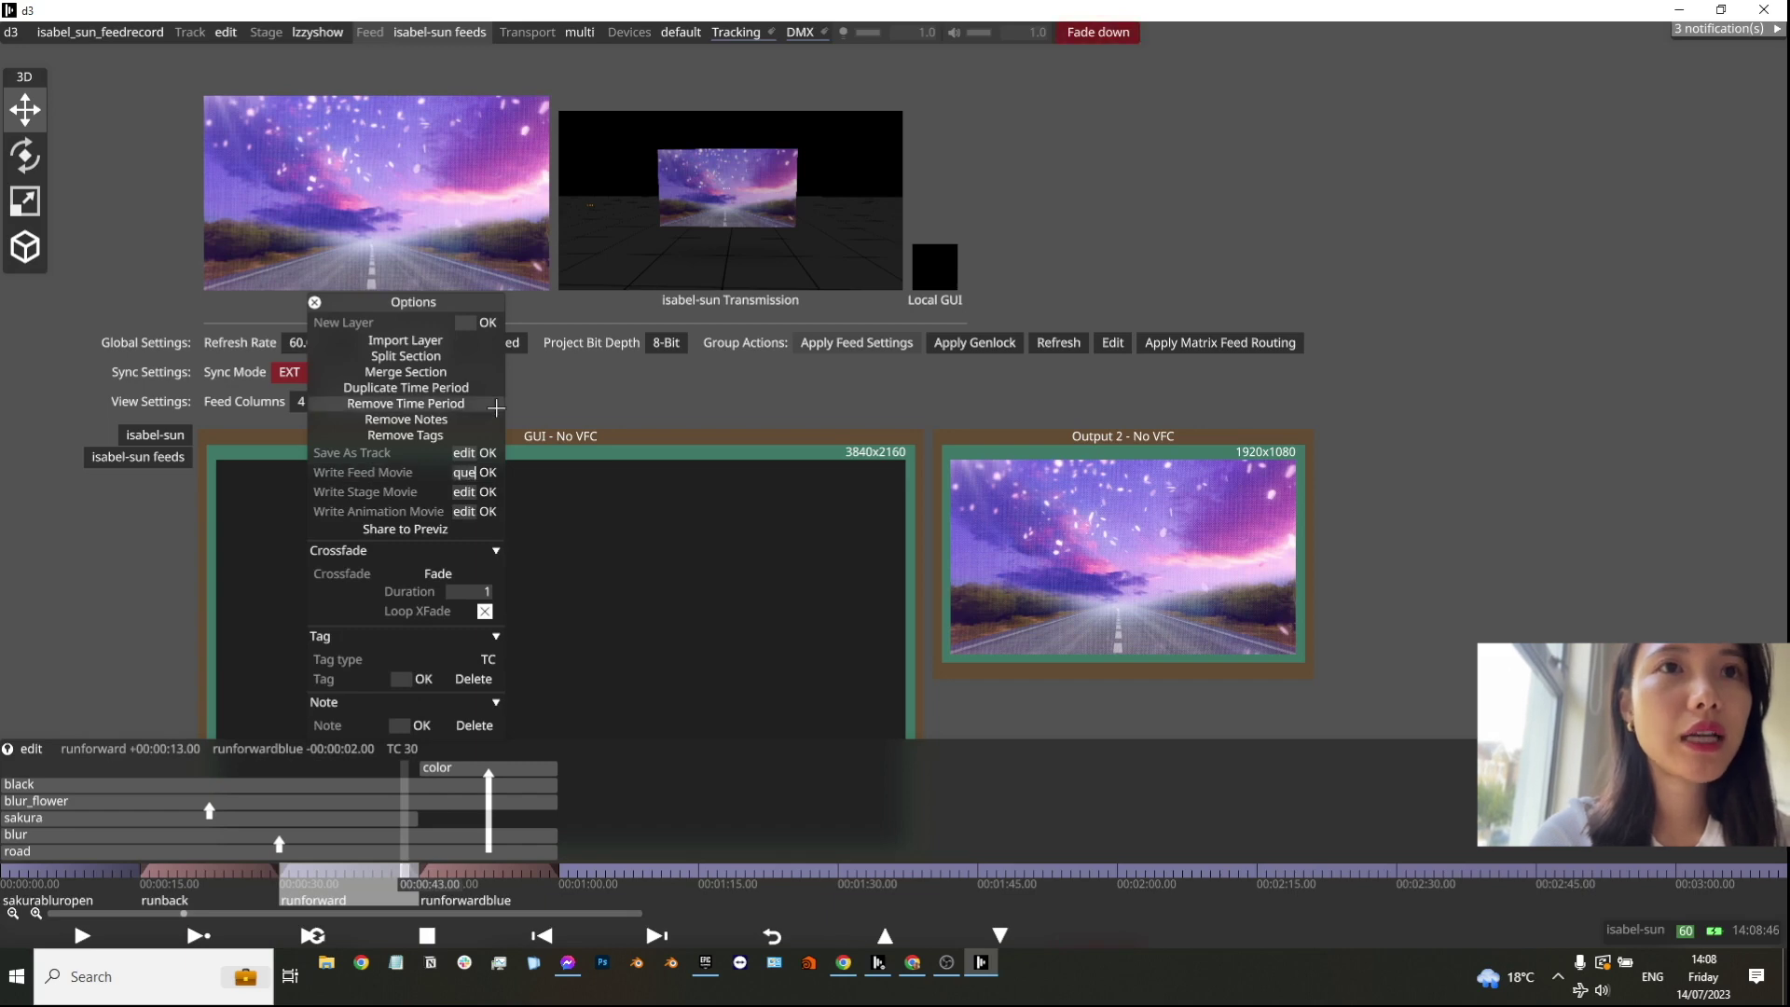
{"action": "left_click", "coordinate": [496, 407]}
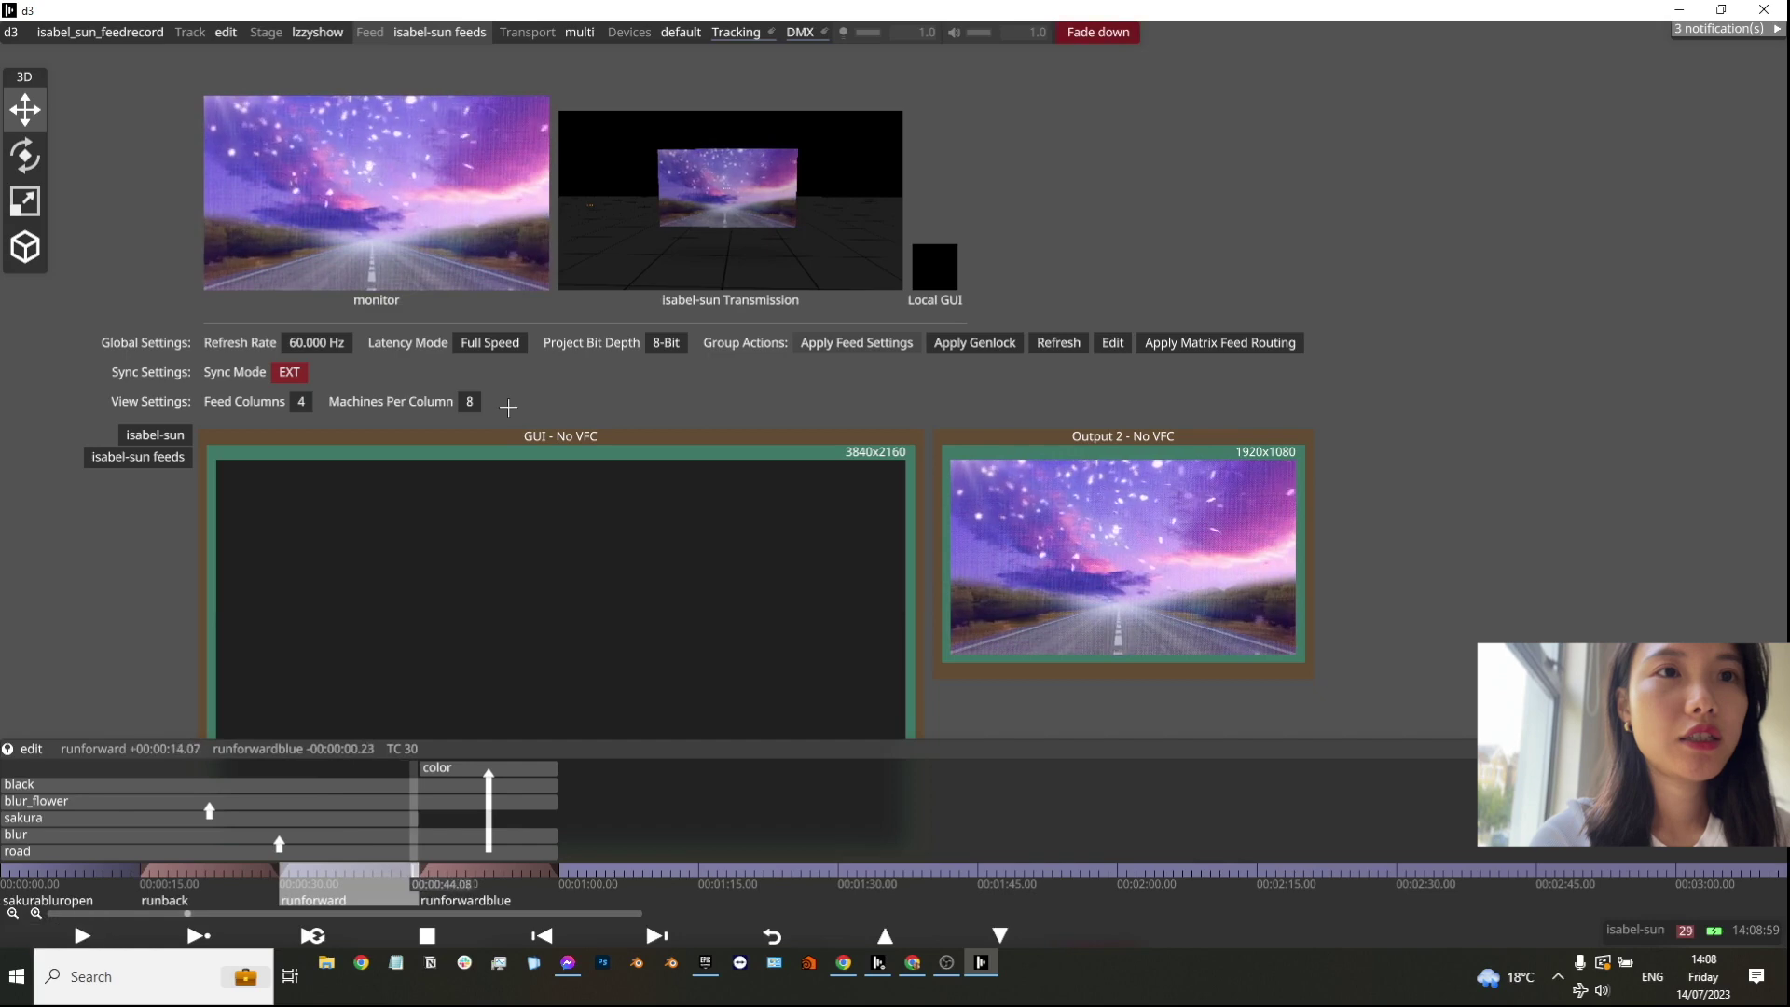
Step: Switch the current track to final and return to the 3D stage view
{"action": "left_click", "coordinate": [207, 31]}
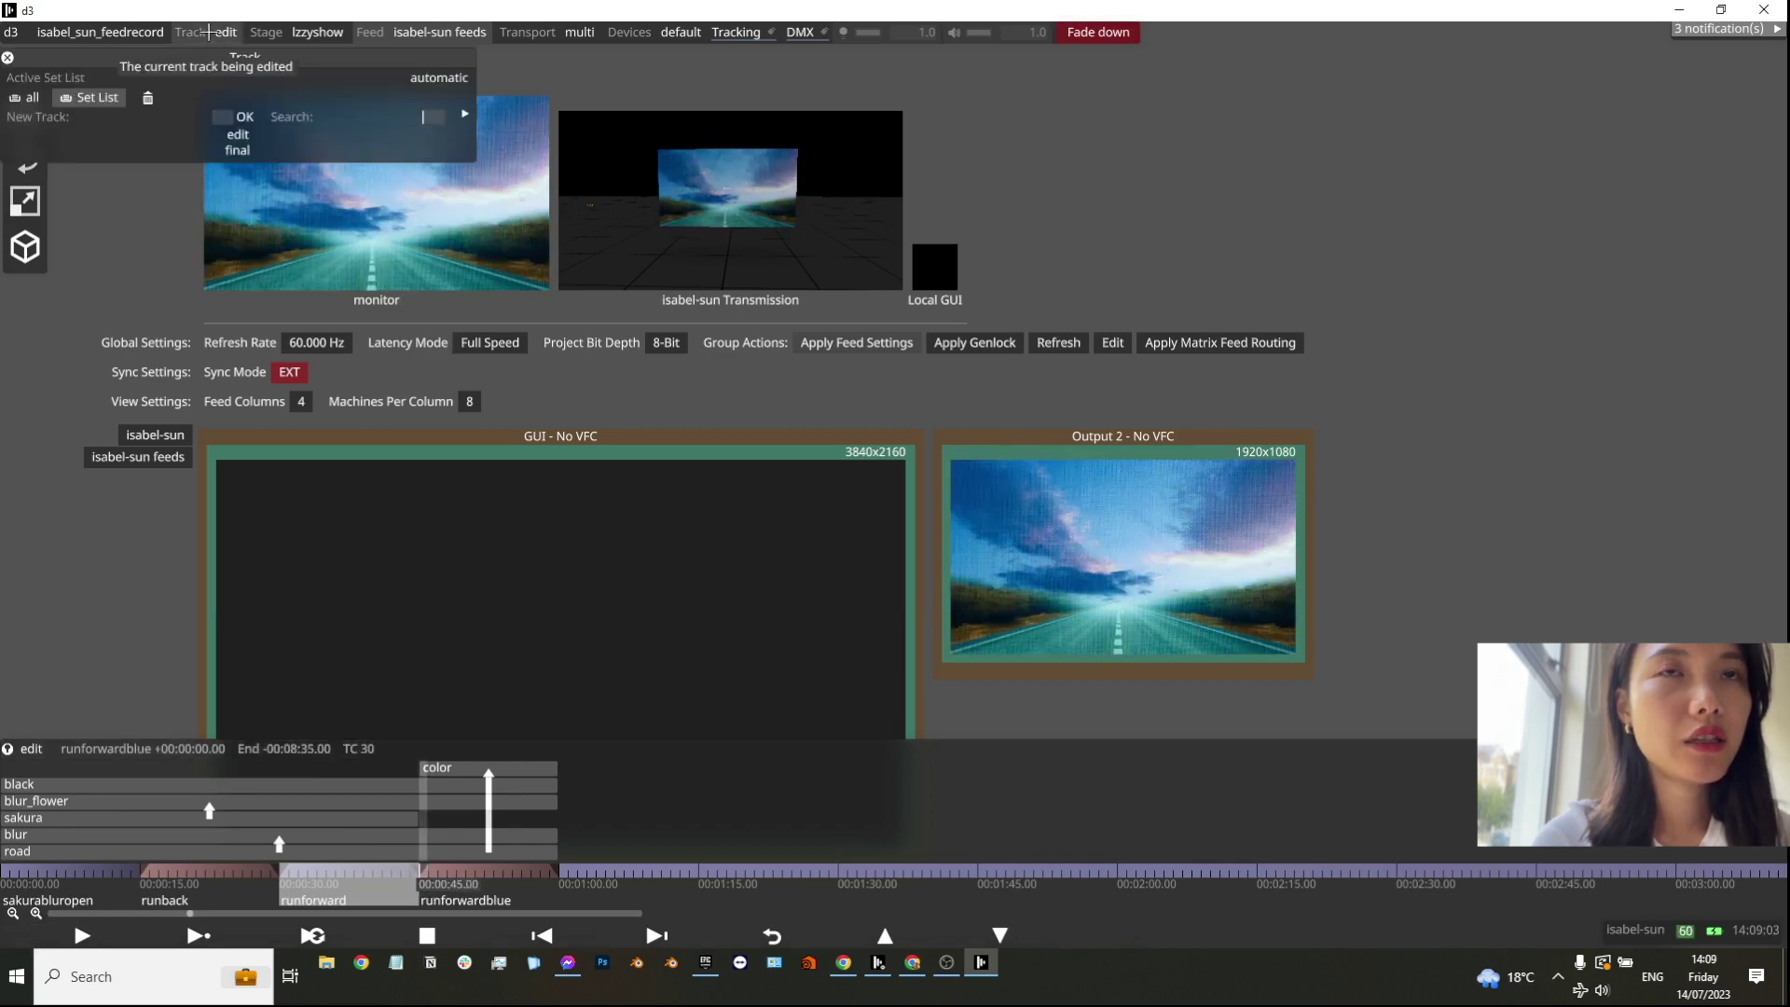
{"action": "left_click", "coordinate": [236, 150]}
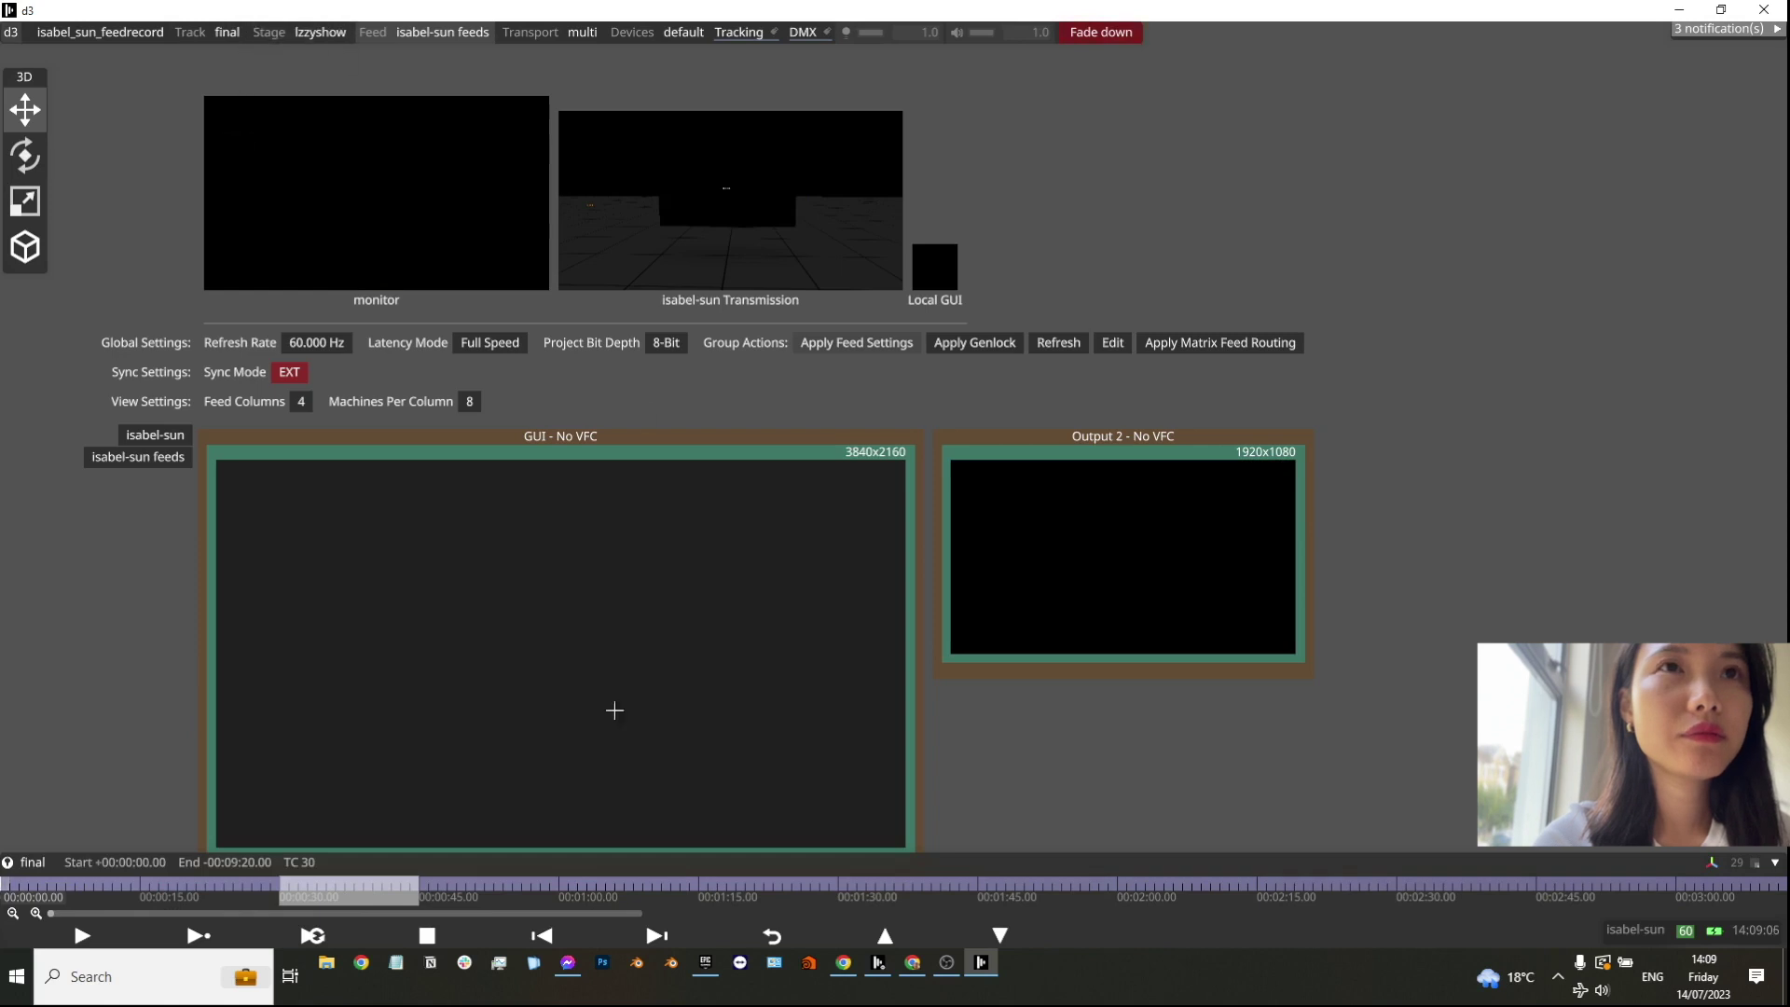
{"action": "left_click", "coordinate": [312, 31]}
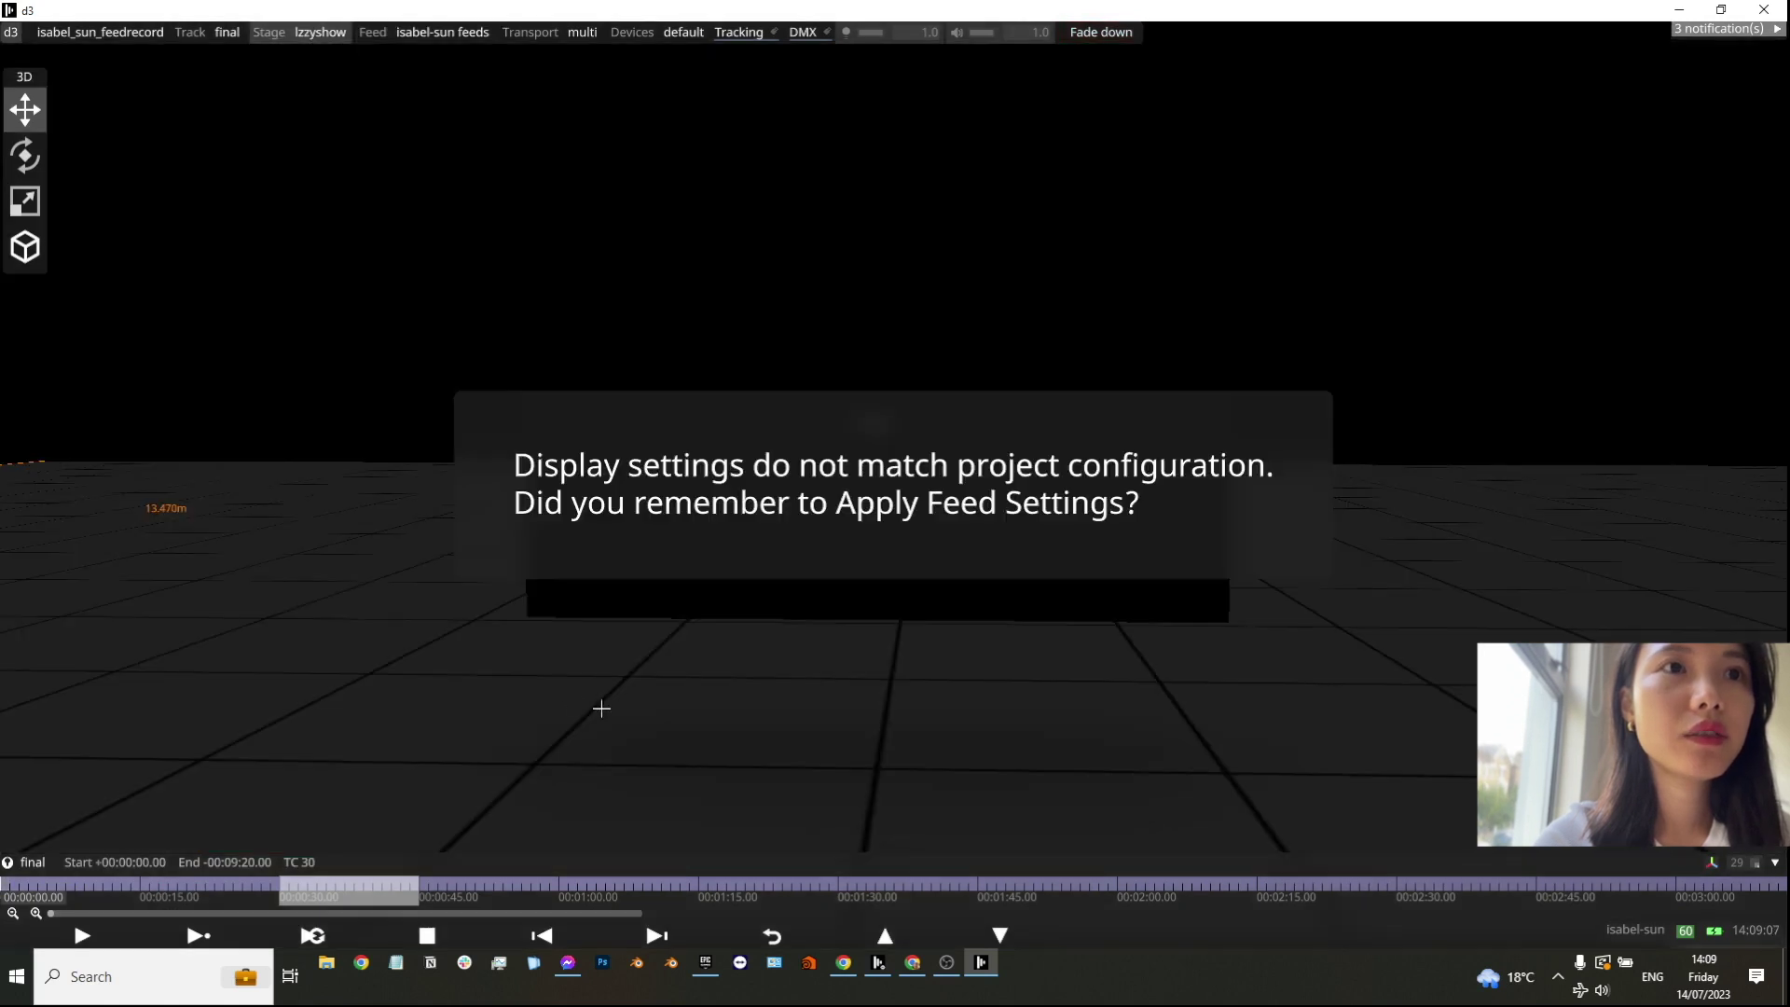
Step: Switch to d3manager, open the current project's folder and go to its output/feed subfolder
{"action": "left_click", "coordinate": [879, 966]}
{"action": "left_click", "coordinate": [749, 786]}
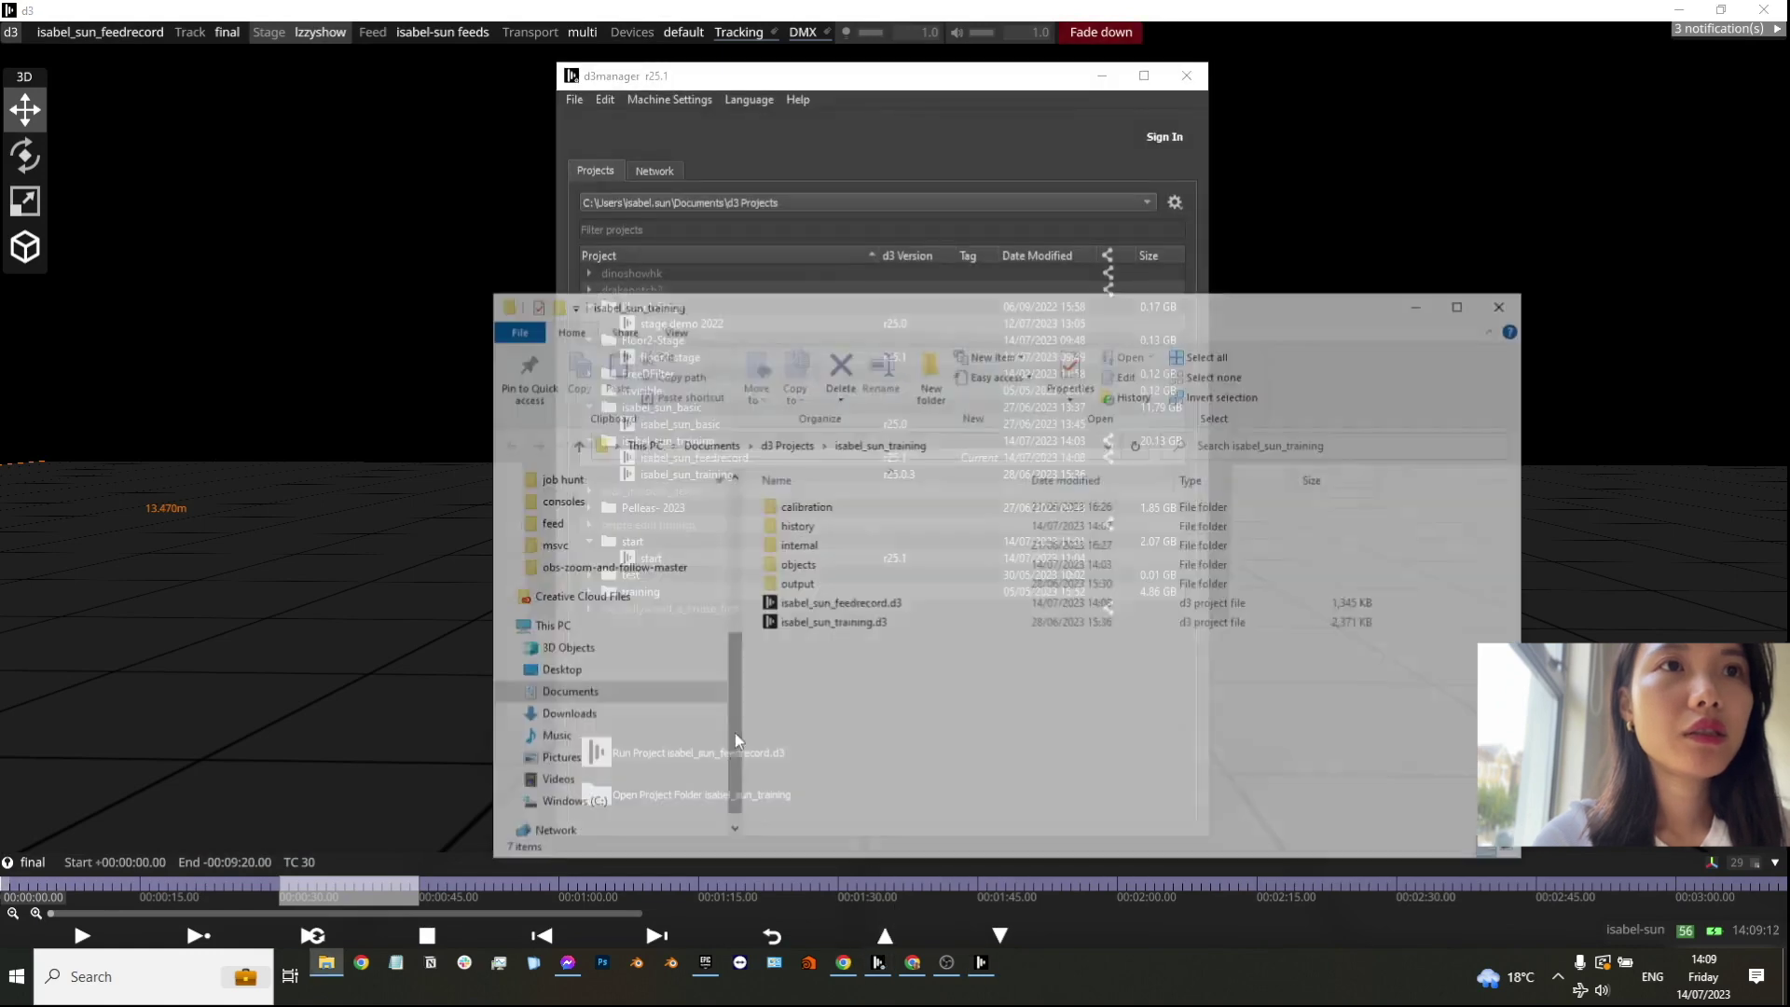
{"action": "double_click", "coordinate": [818, 584]}
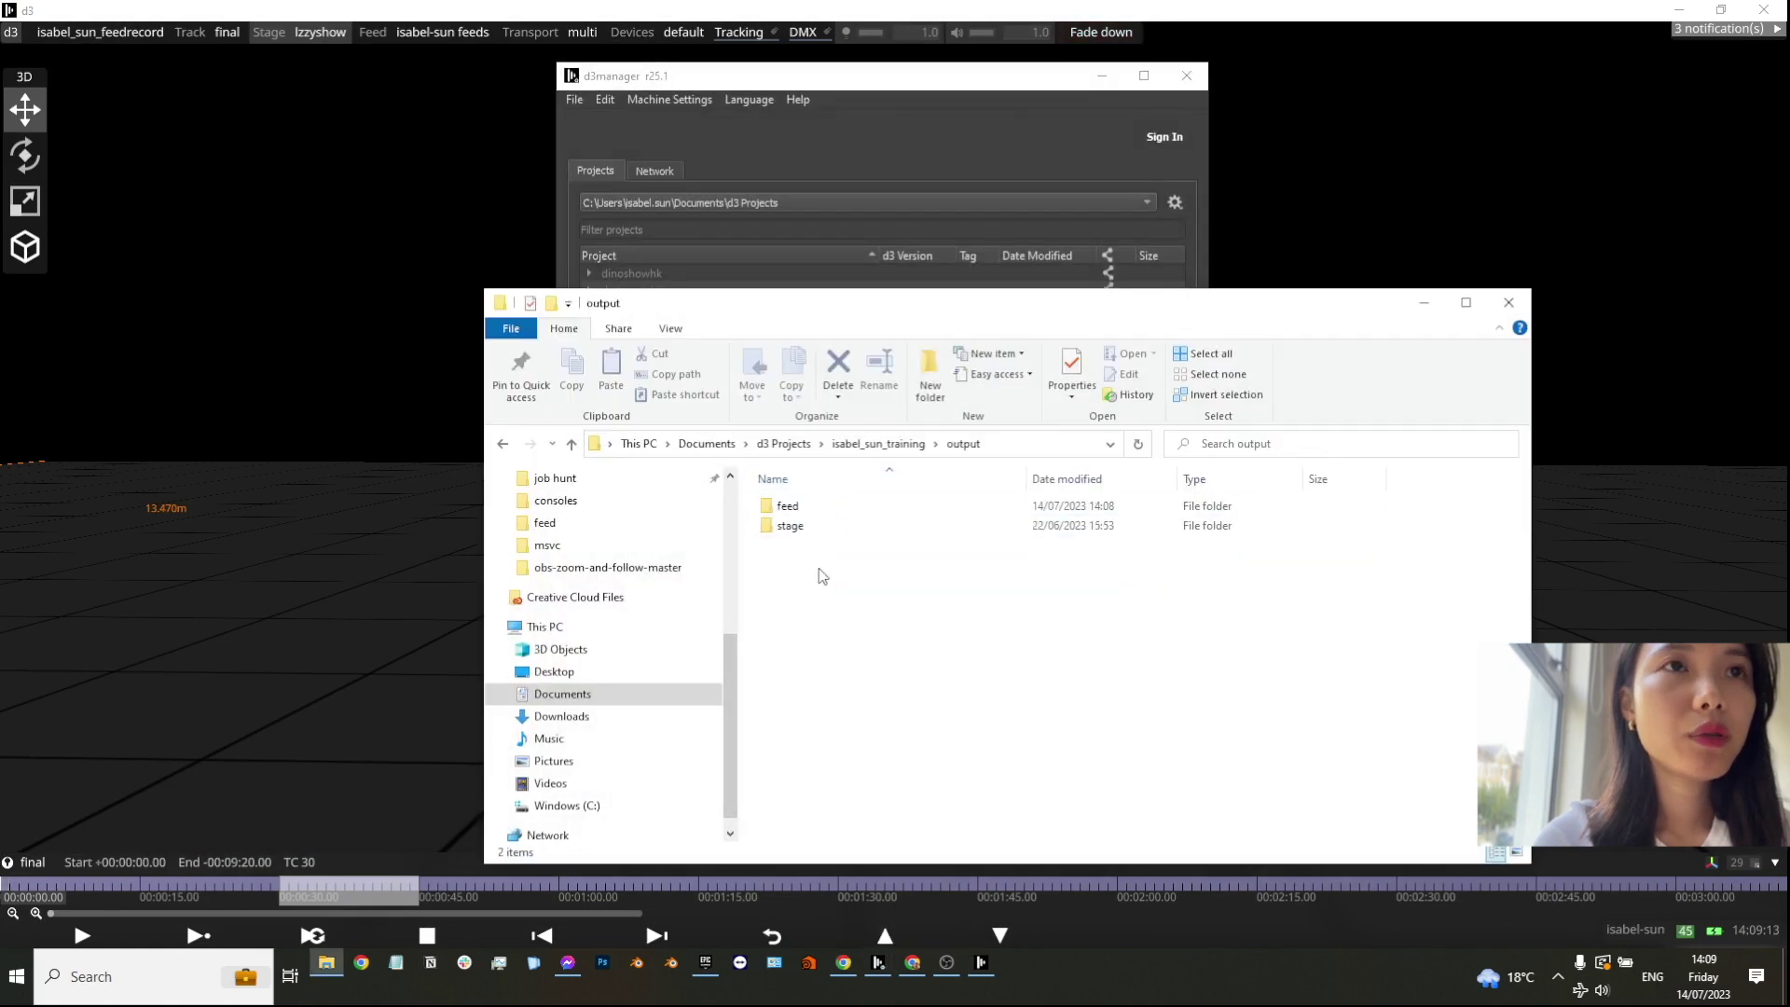
{"action": "double_click", "coordinate": [814, 508]}
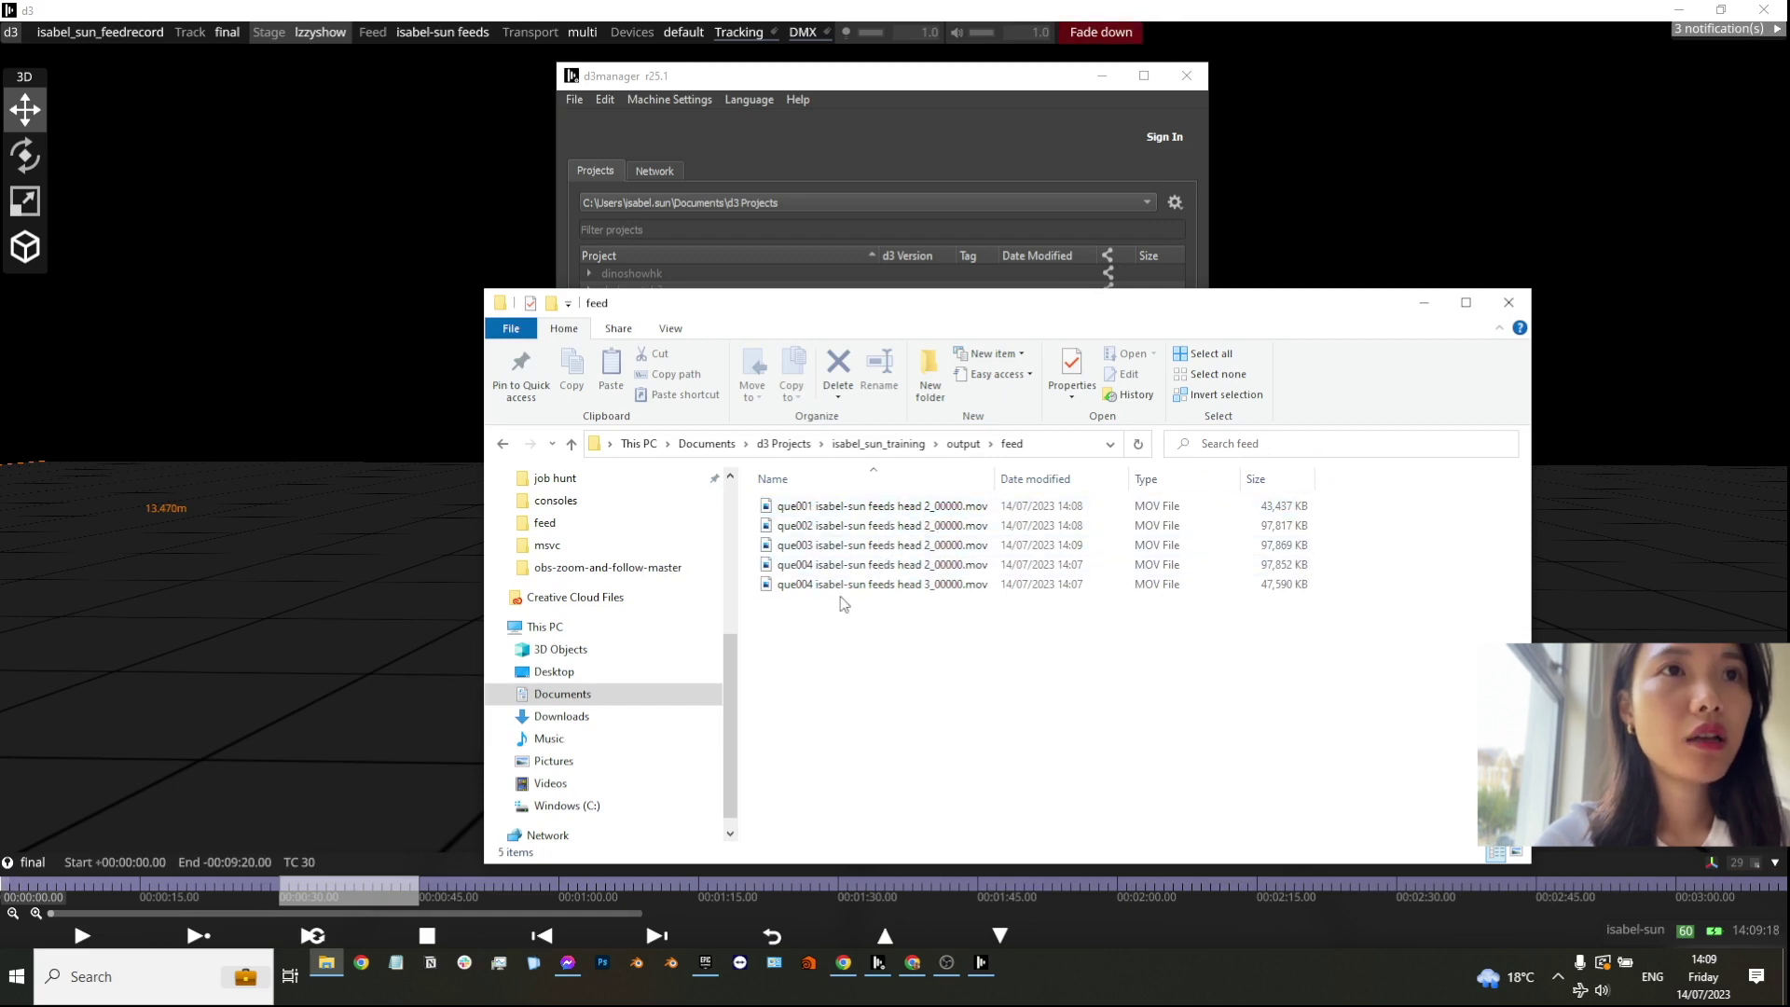
Step: Cut the four head 2 recordings, que001 through que004, from the feed folder
{"action": "left_click", "coordinate": [849, 570]}
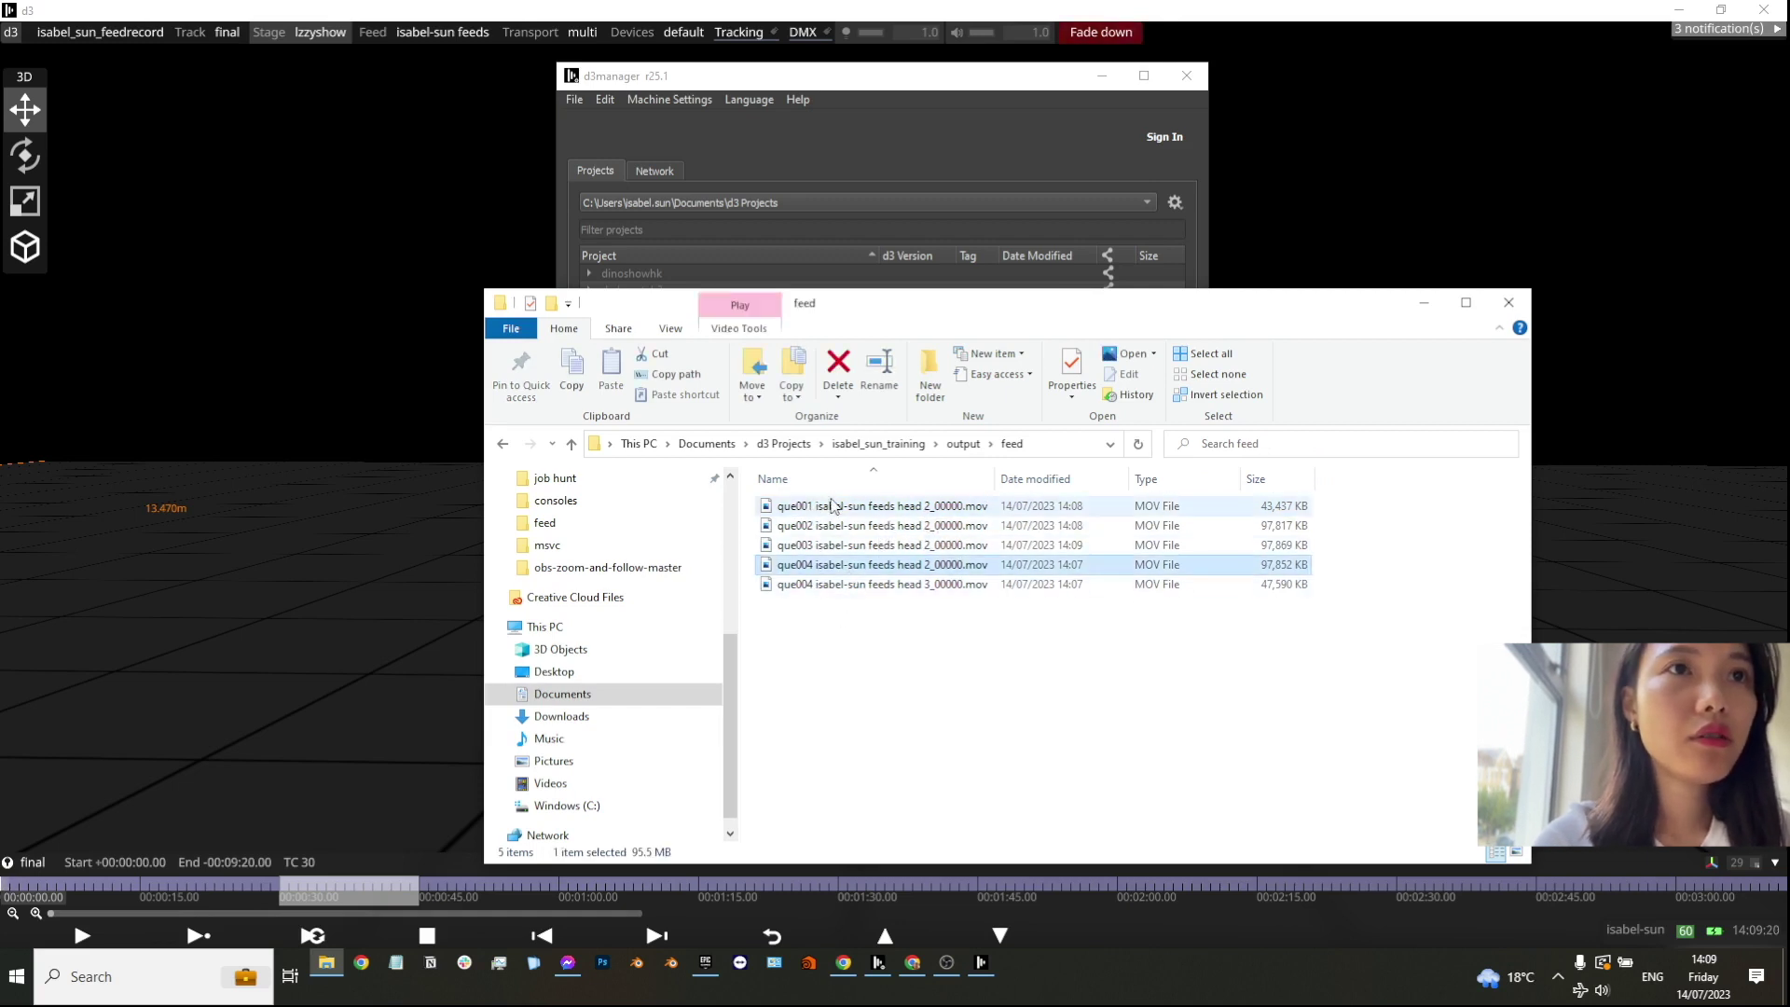
{"action": "left_click", "coordinate": [830, 513]}
{"action": "left_click", "coordinate": [839, 564], "text": "shift"}
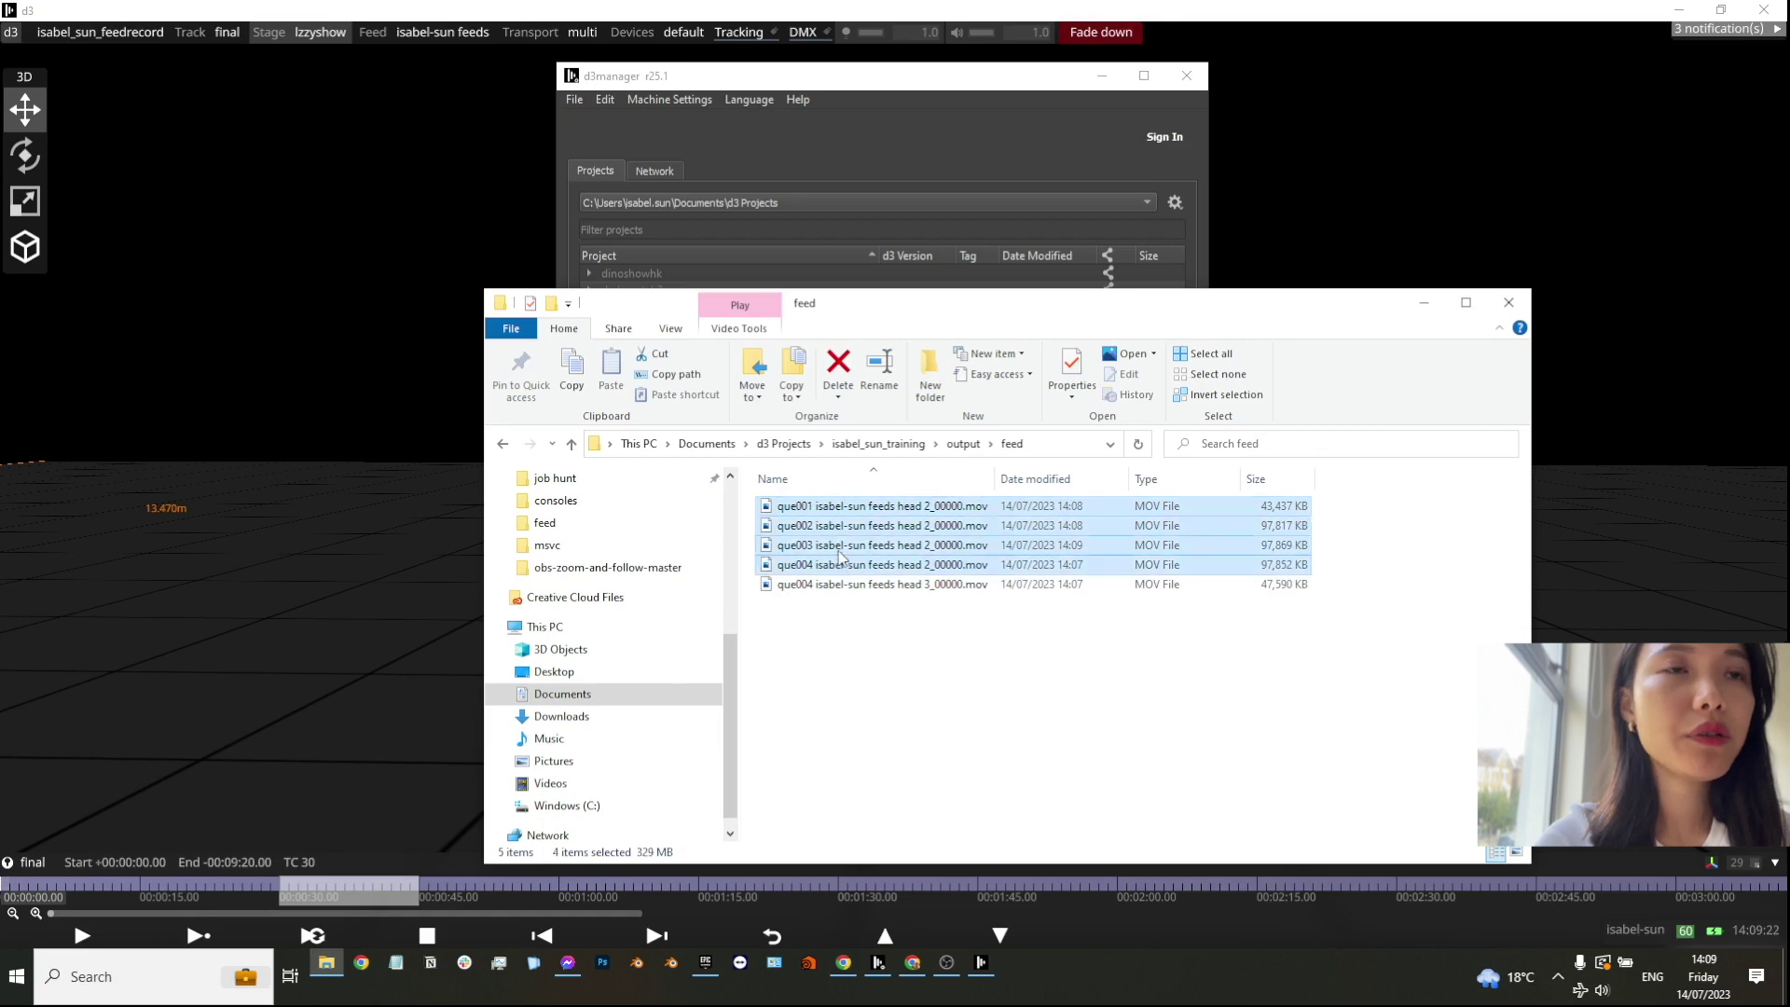
{"action": "right_click", "coordinate": [839, 552]}
{"action": "left_click", "coordinate": [879, 724]}
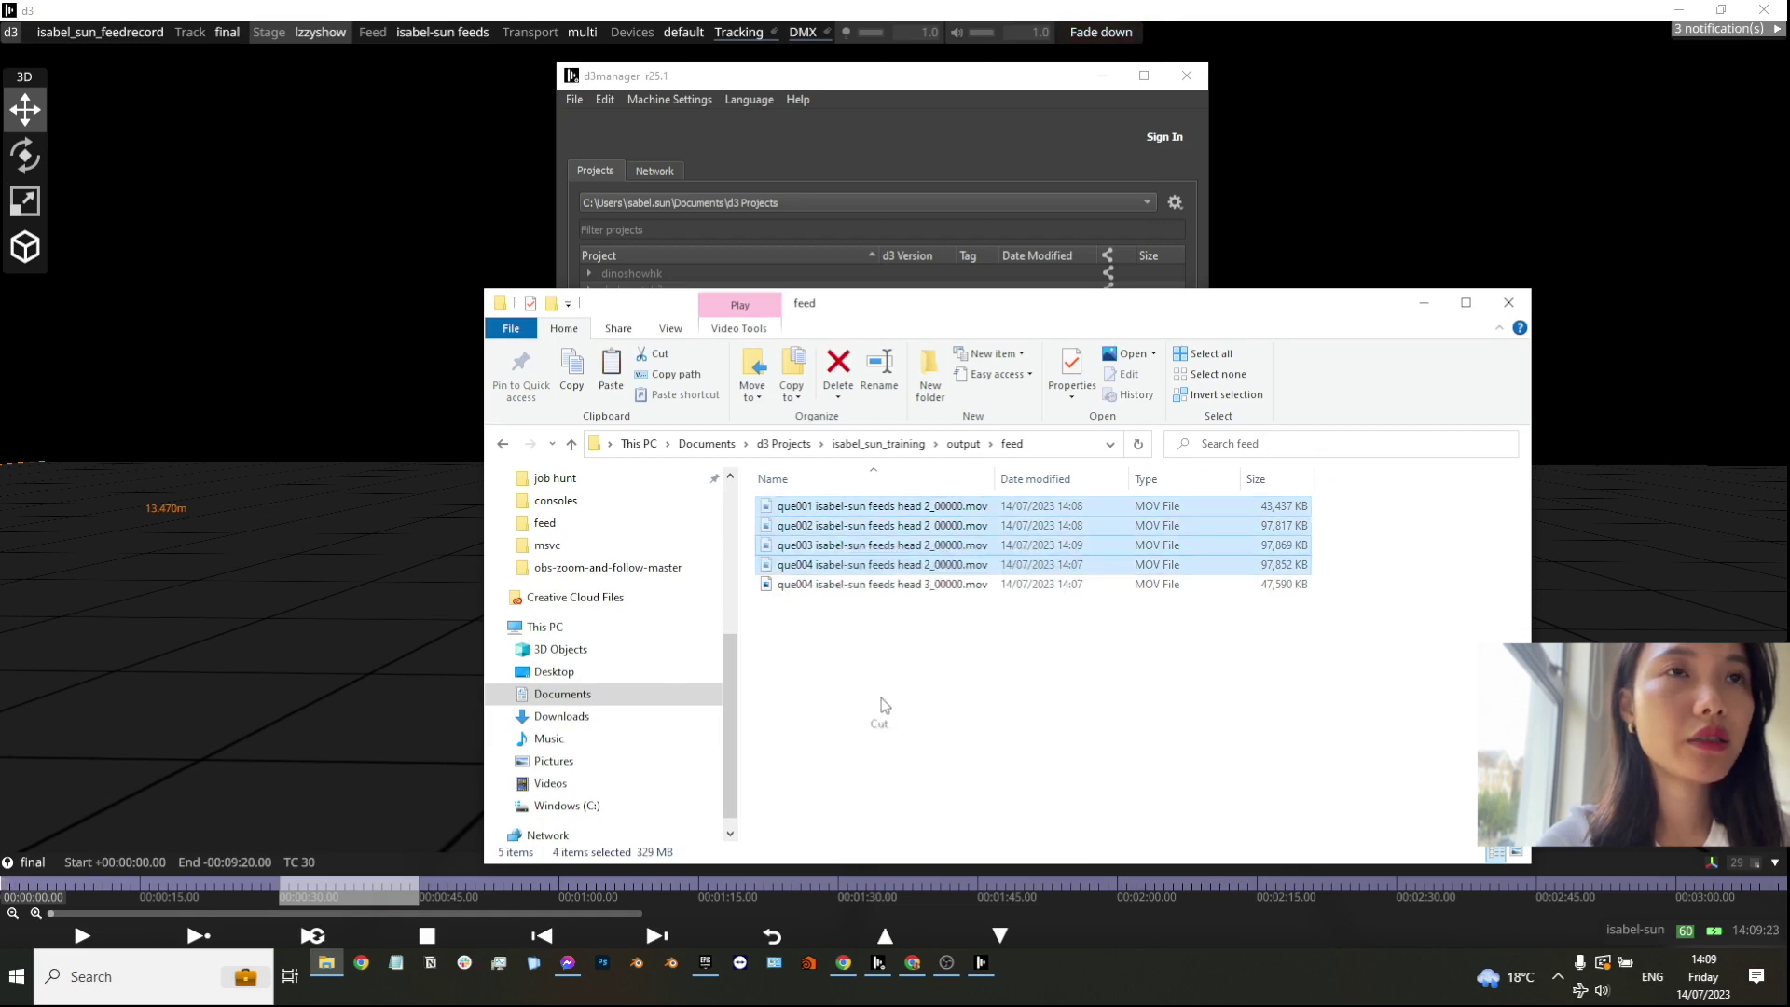
Step: Go to the project's objects/VideoFile folder and create a new folder named sakura there
{"action": "left_click", "coordinate": [886, 445]}
{"action": "double_click", "coordinate": [800, 564]}
{"action": "double_click", "coordinate": [800, 662]}
{"action": "right_click", "coordinate": [847, 795]}
{"action": "mouse_move", "coordinate": [879, 760]}
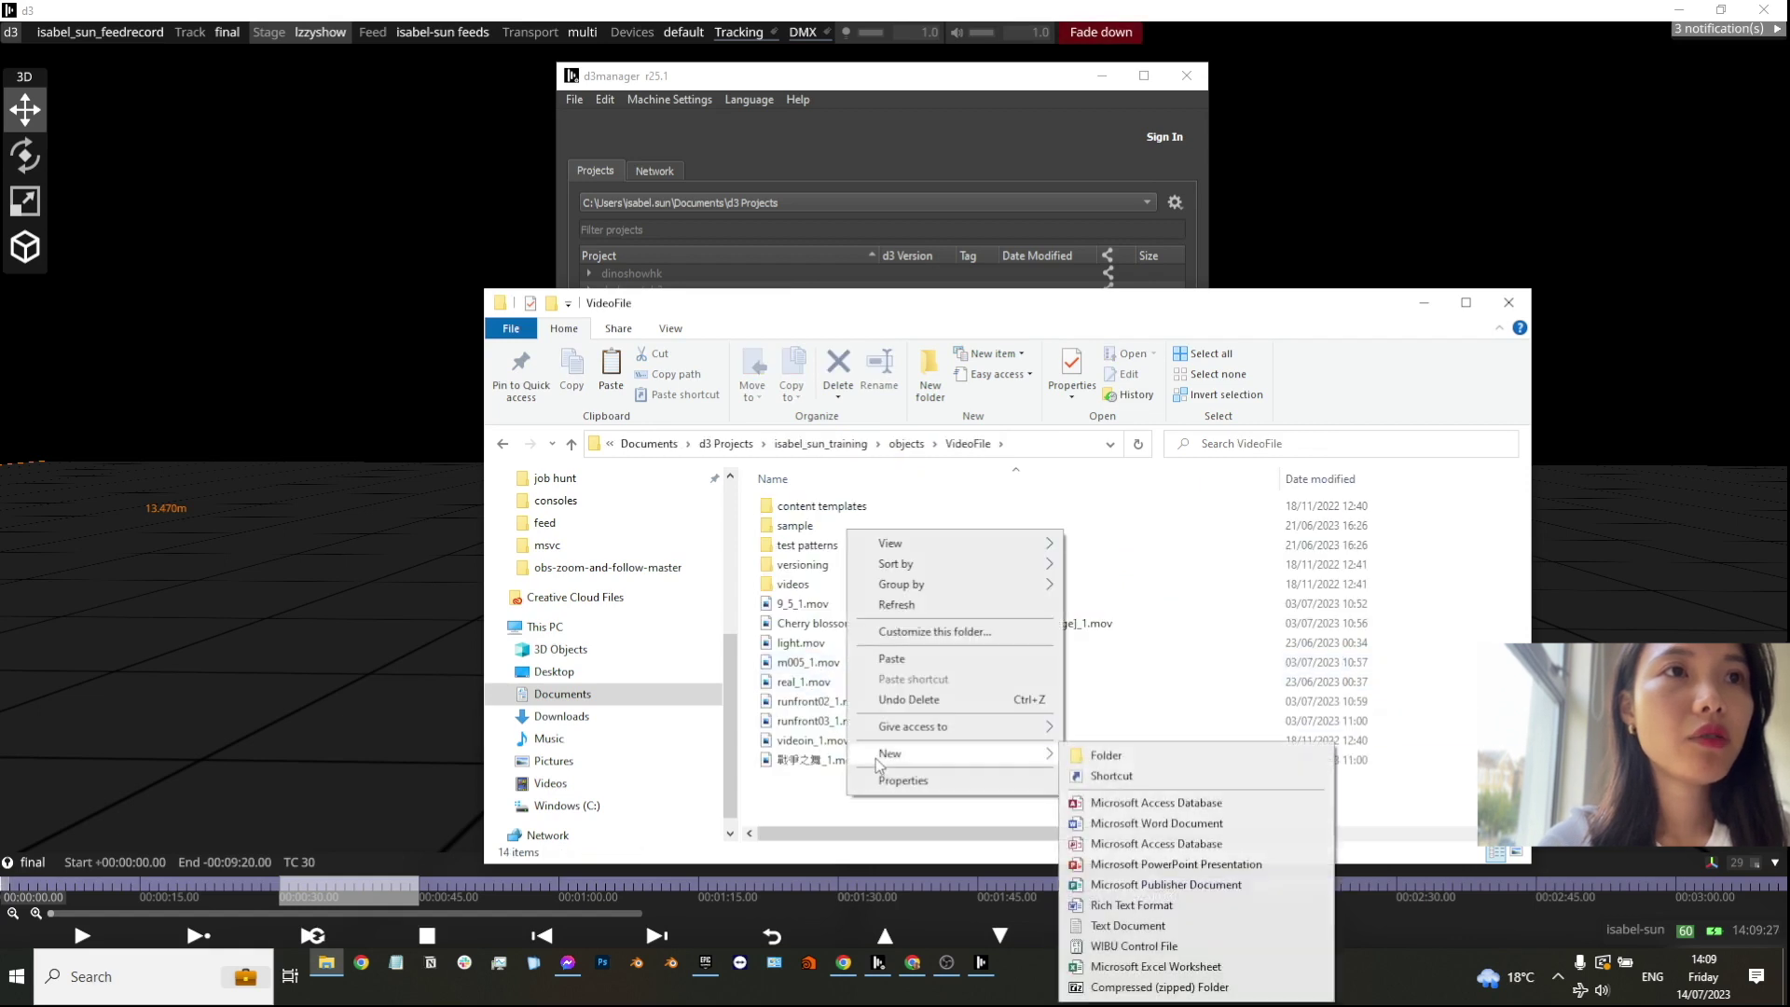
{"action": "left_click", "coordinate": [1106, 755]}
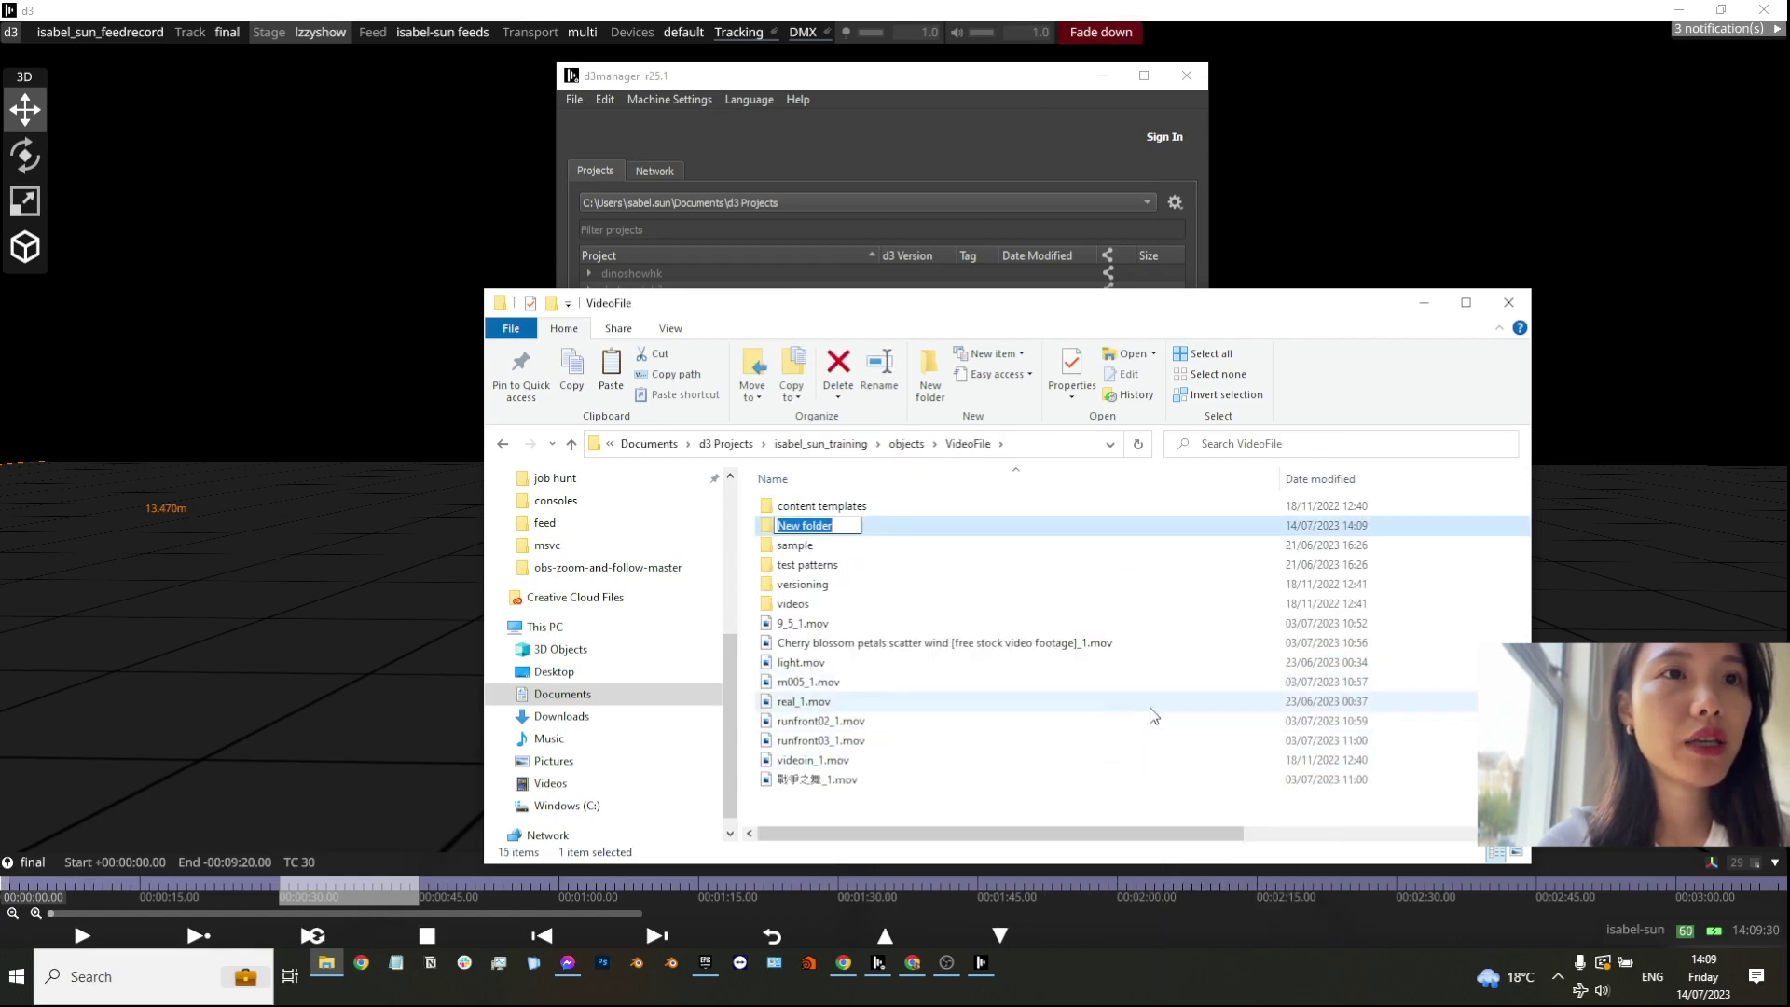
{"action": "type", "text": "sakura"}
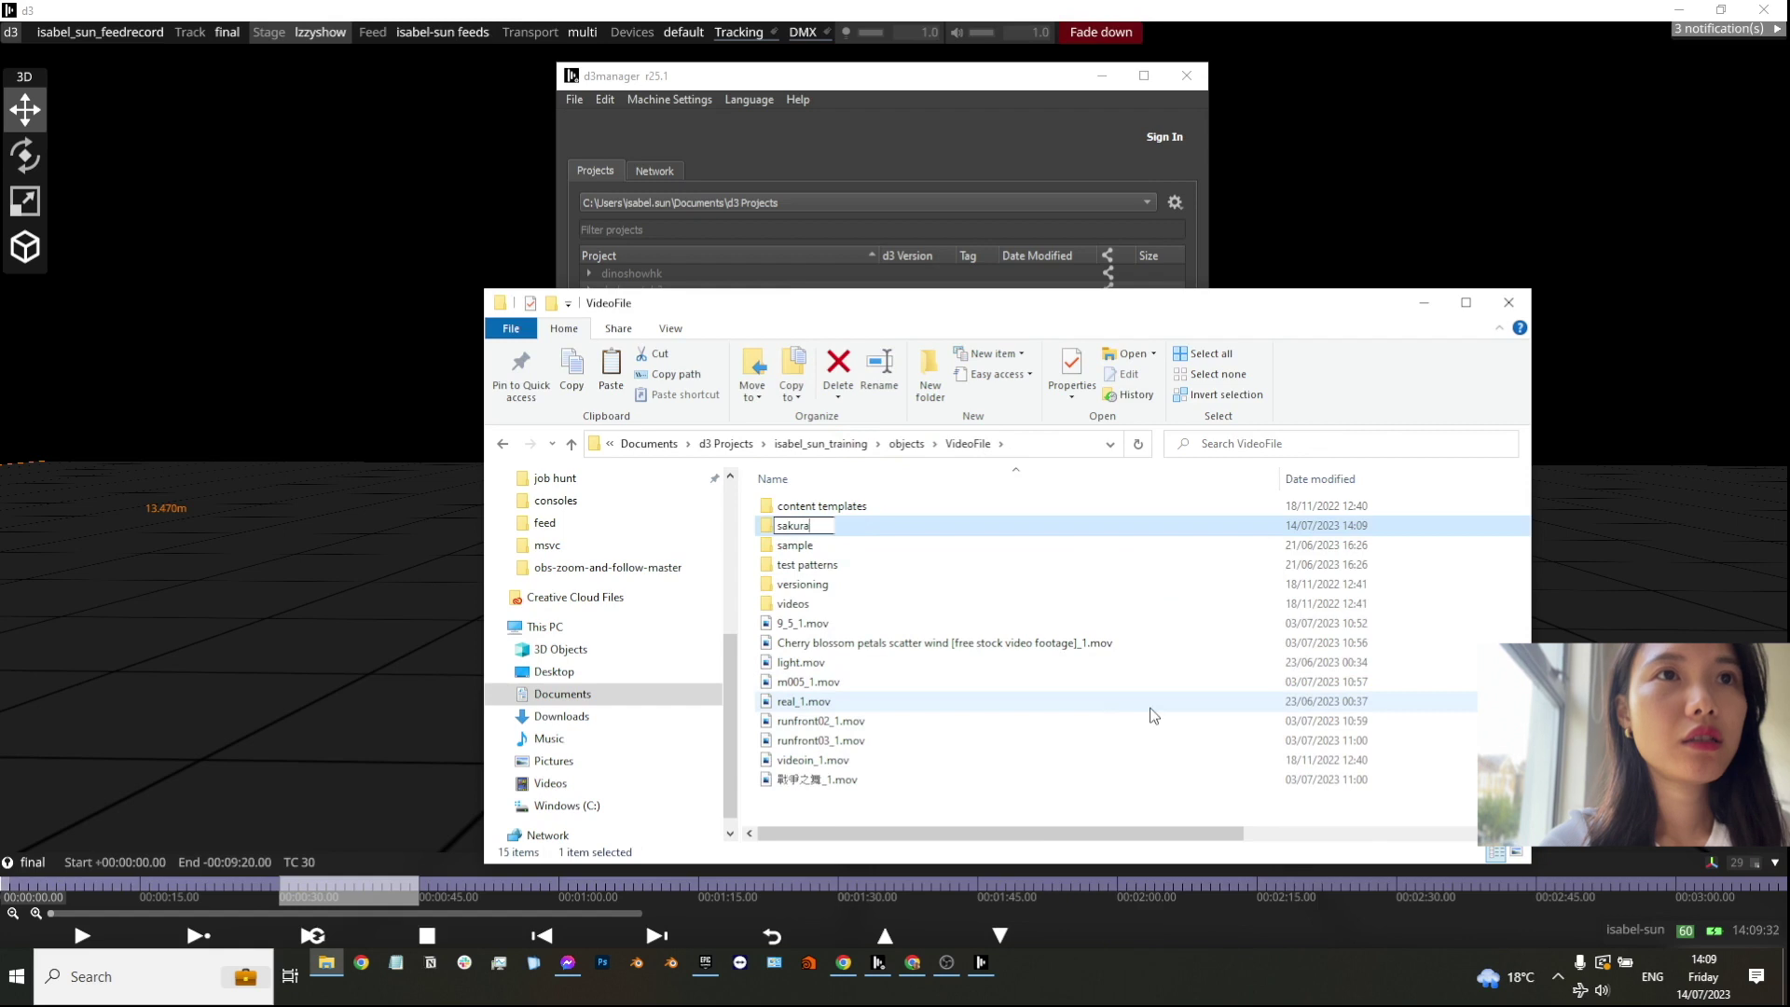
{"action": "key", "text": "Return"}
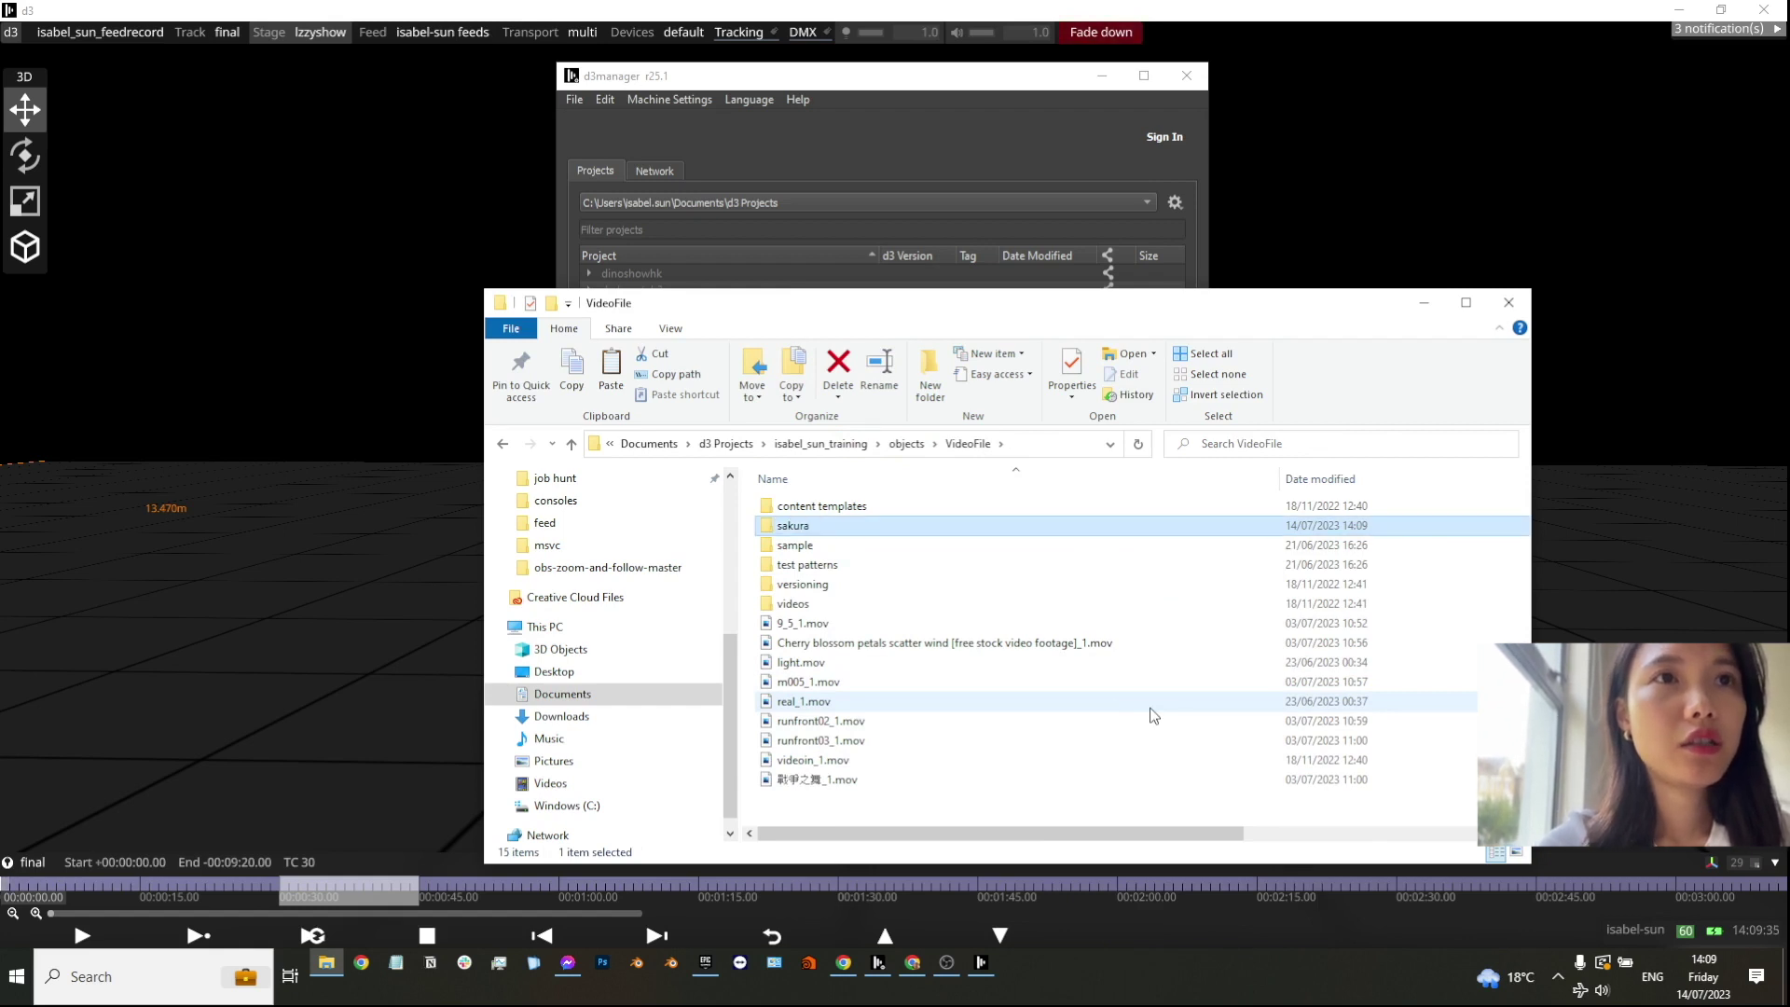
Step: Paste the cut recordings into the sakura folder and switch back to the d3 stage view
{"action": "double_click", "coordinate": [820, 526]}
{"action": "right_click", "coordinate": [895, 594]}
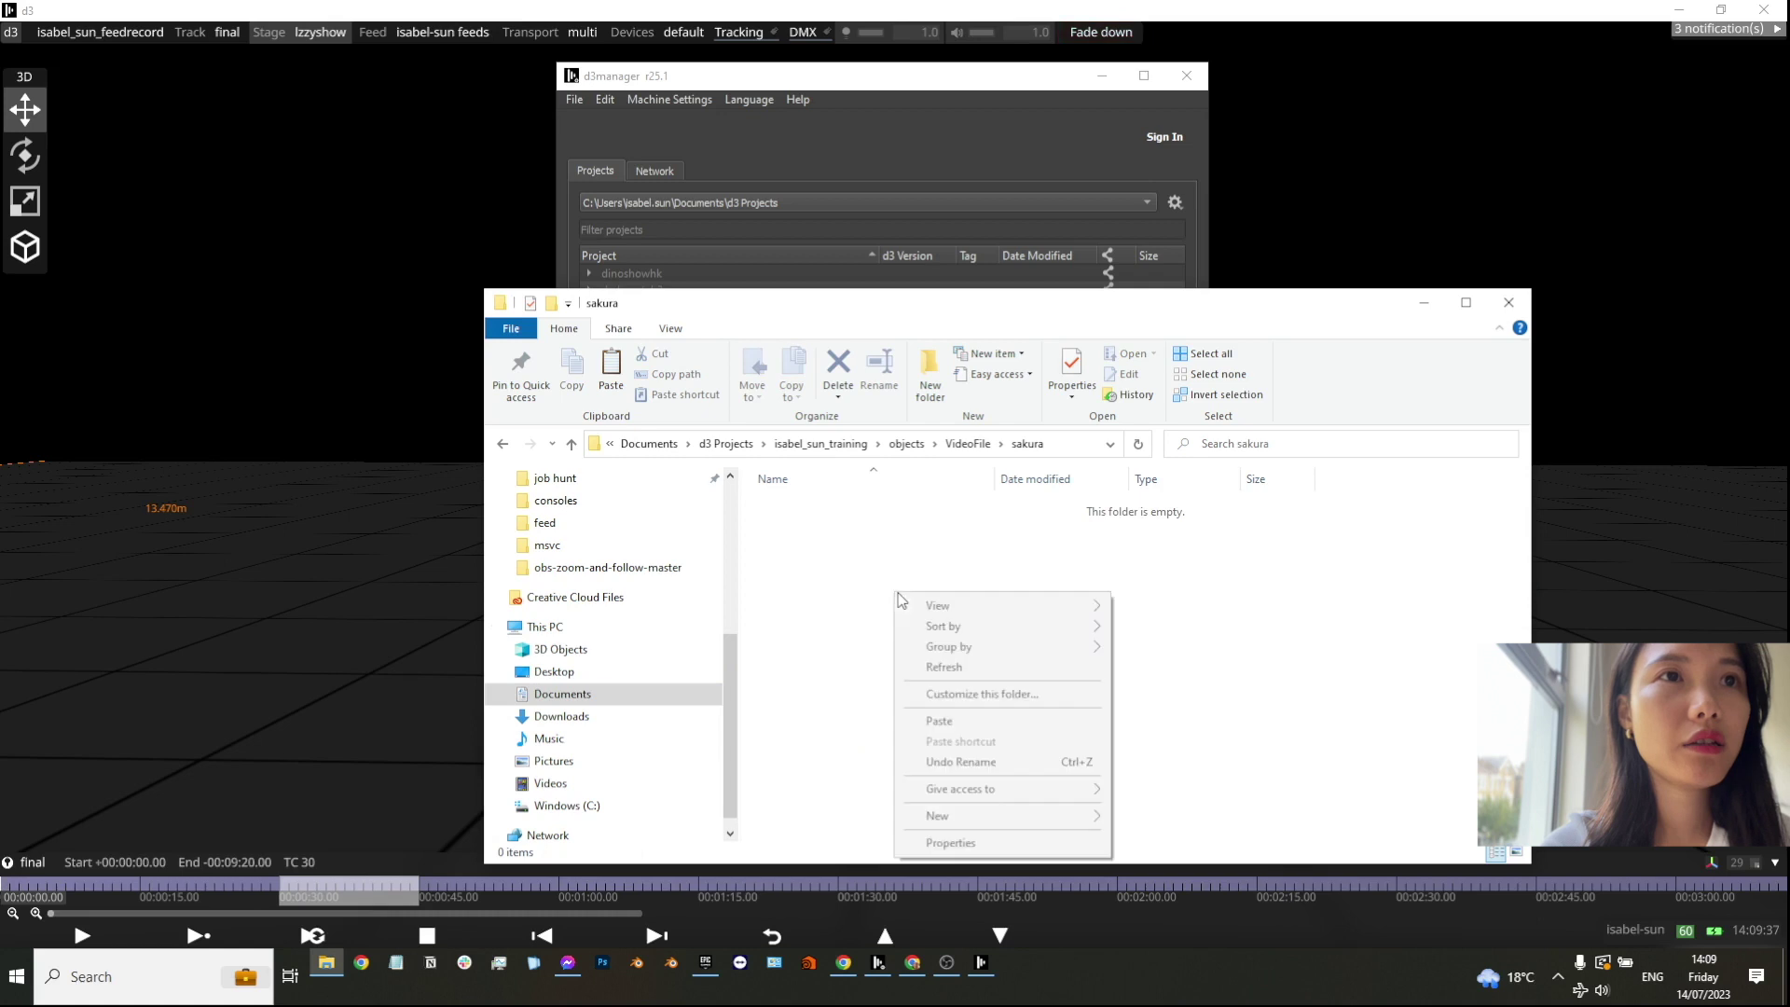
{"action": "left_click", "coordinate": [938, 725]}
{"action": "left_click", "coordinate": [503, 253]}
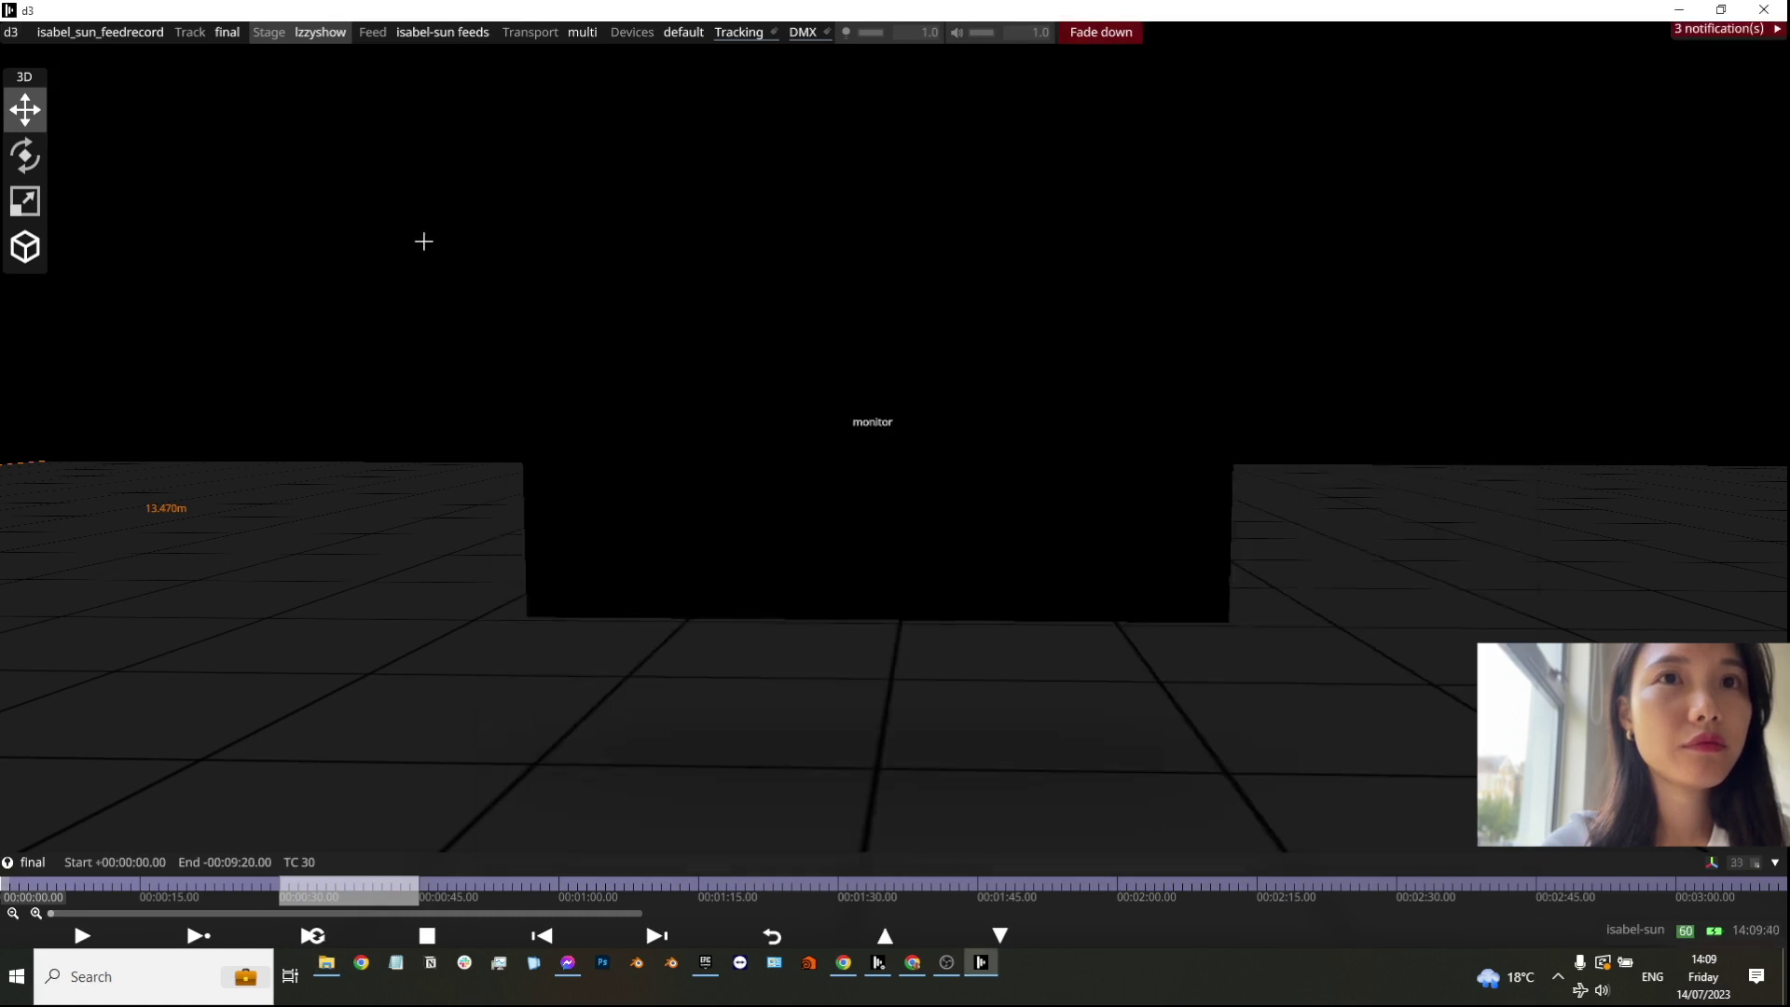
Step: Add a Video layer named que001 at the start of the final track
{"action": "right_click", "coordinate": [5, 881]}
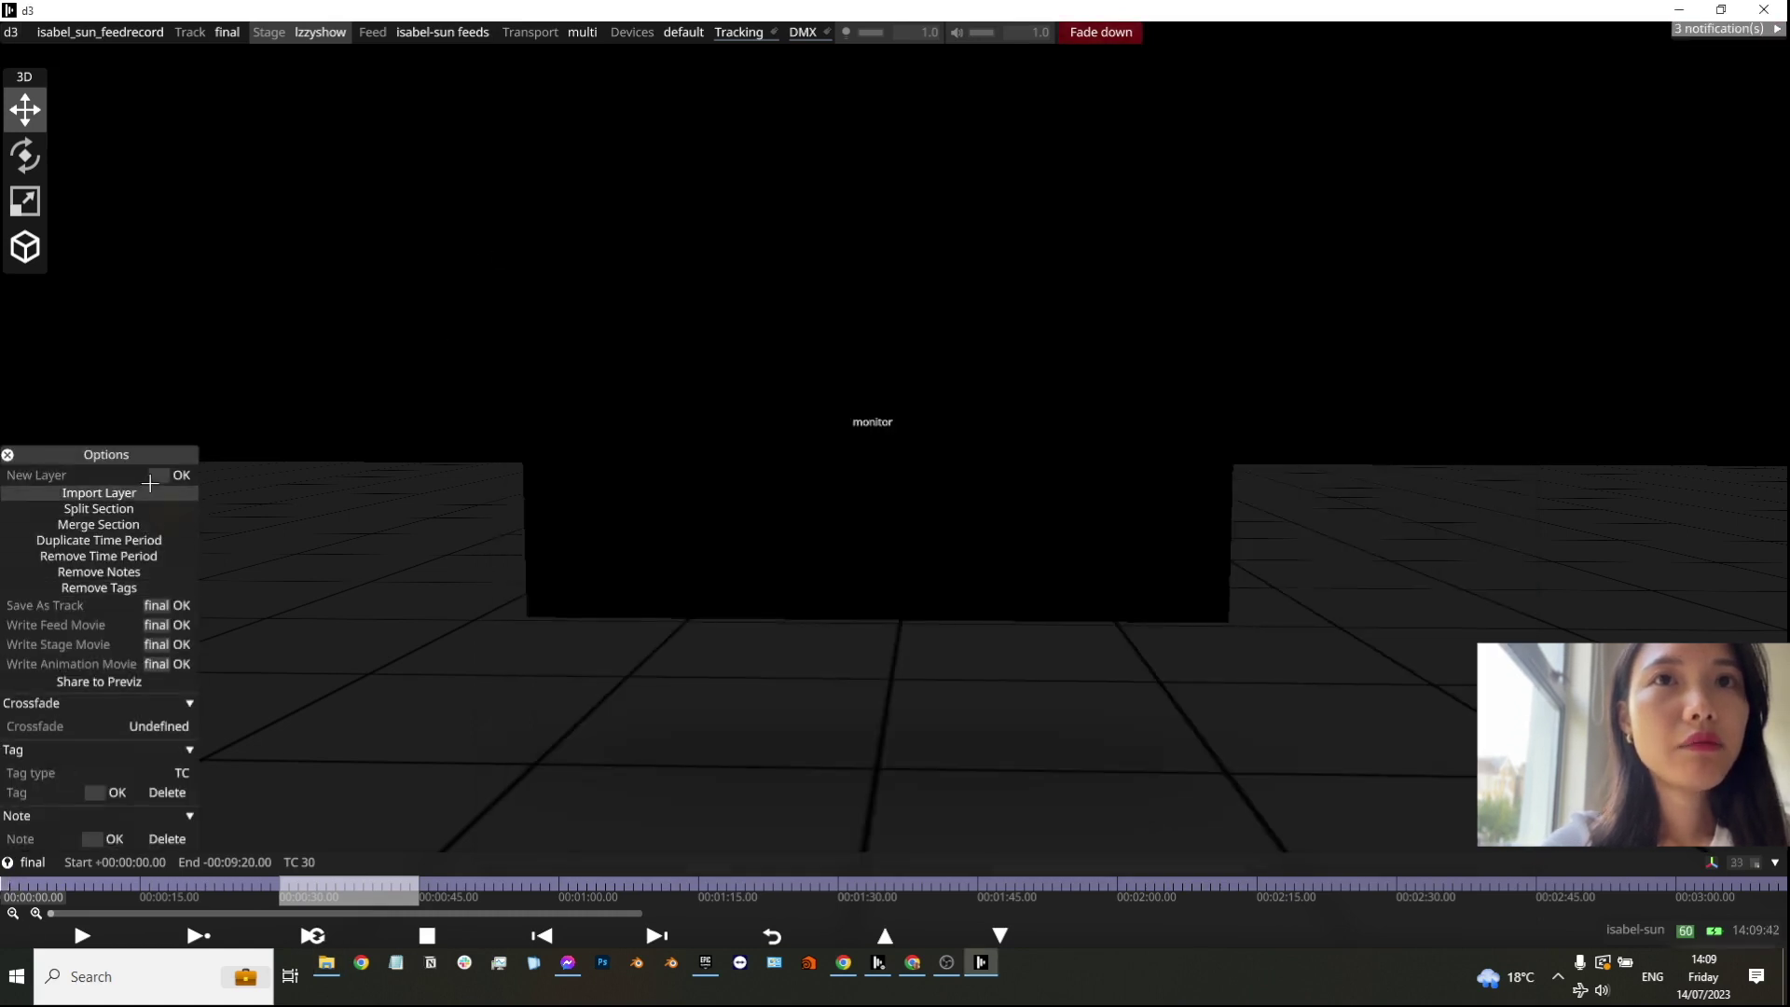
{"action": "type", "text": "qu"}
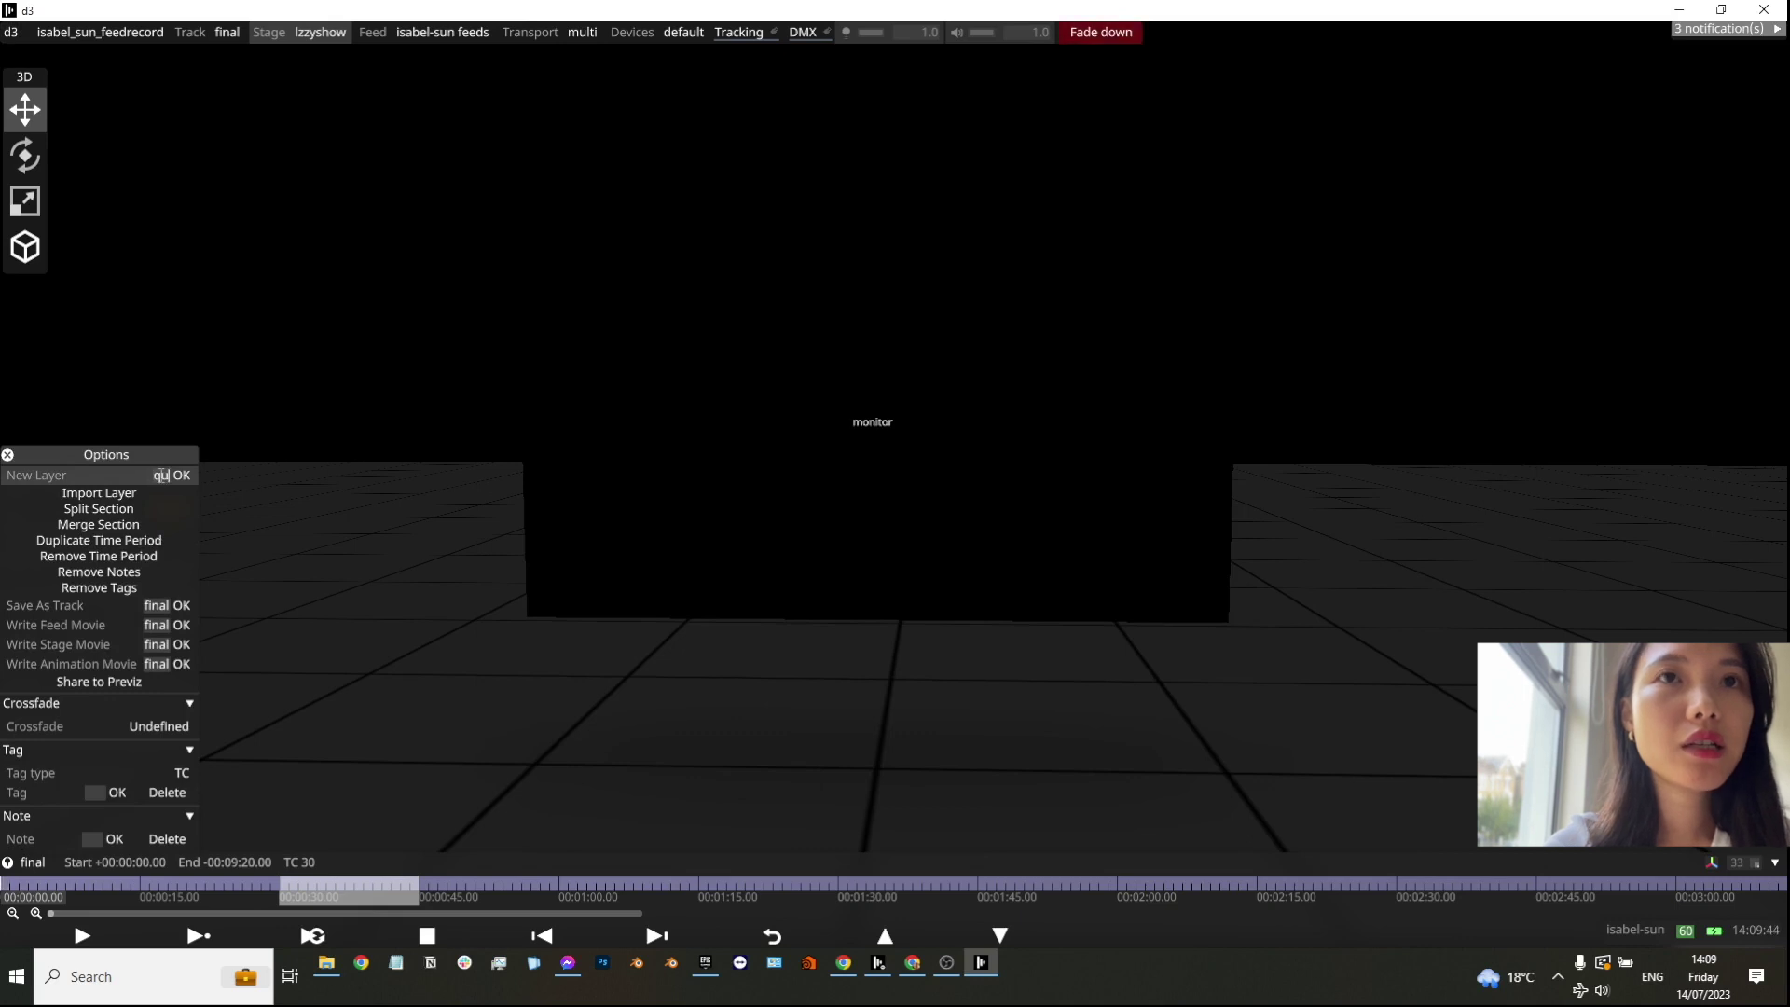
{"action": "type", "text": "eue"}
{"action": "key", "text": "Return"}
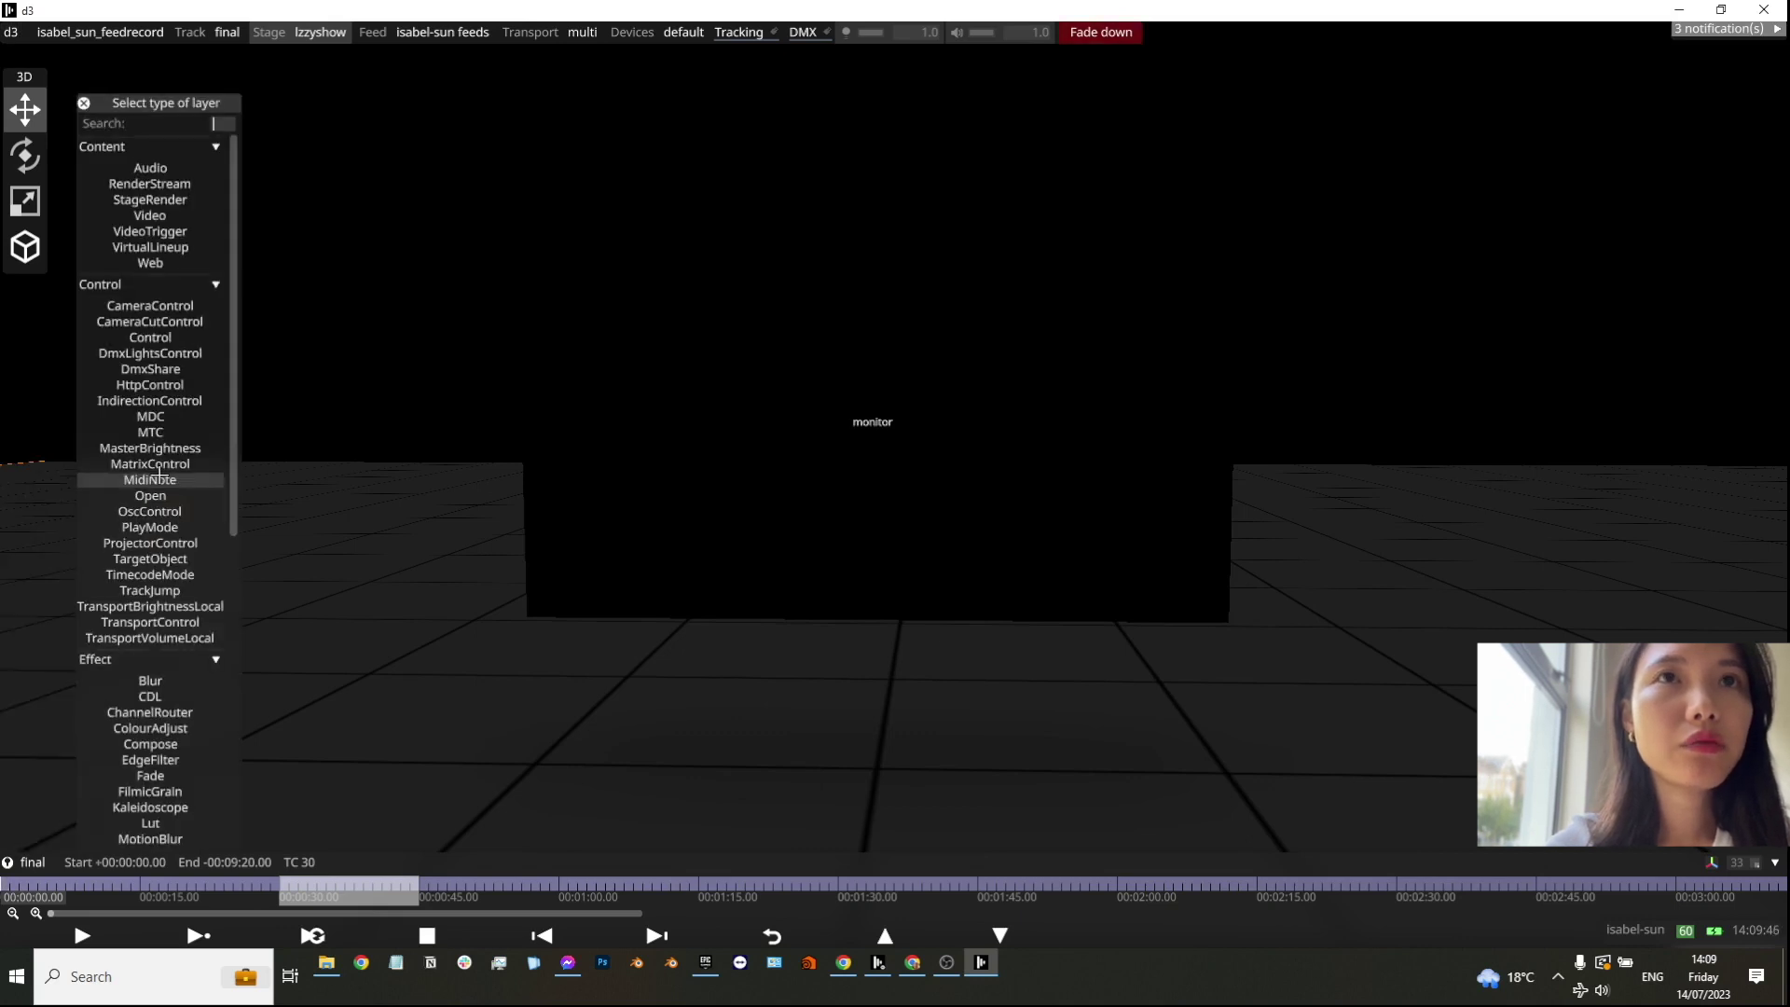
{"action": "type", "text": "vide"}
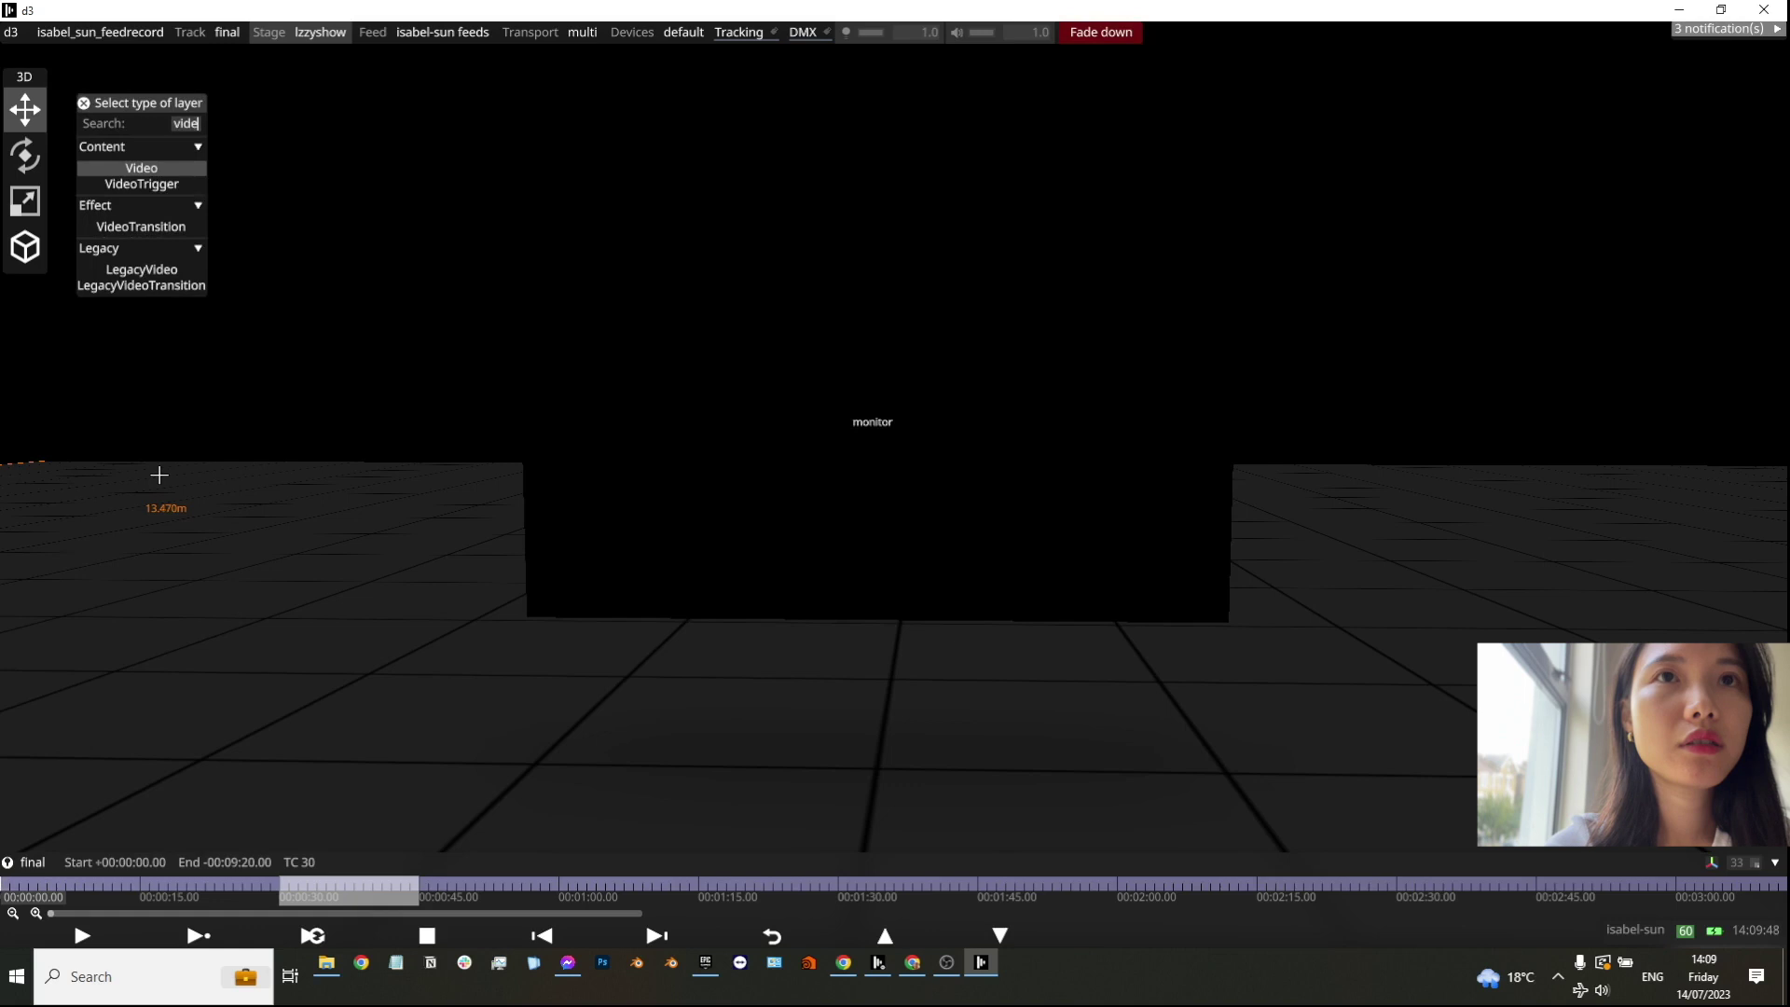
{"action": "key", "text": "Return"}
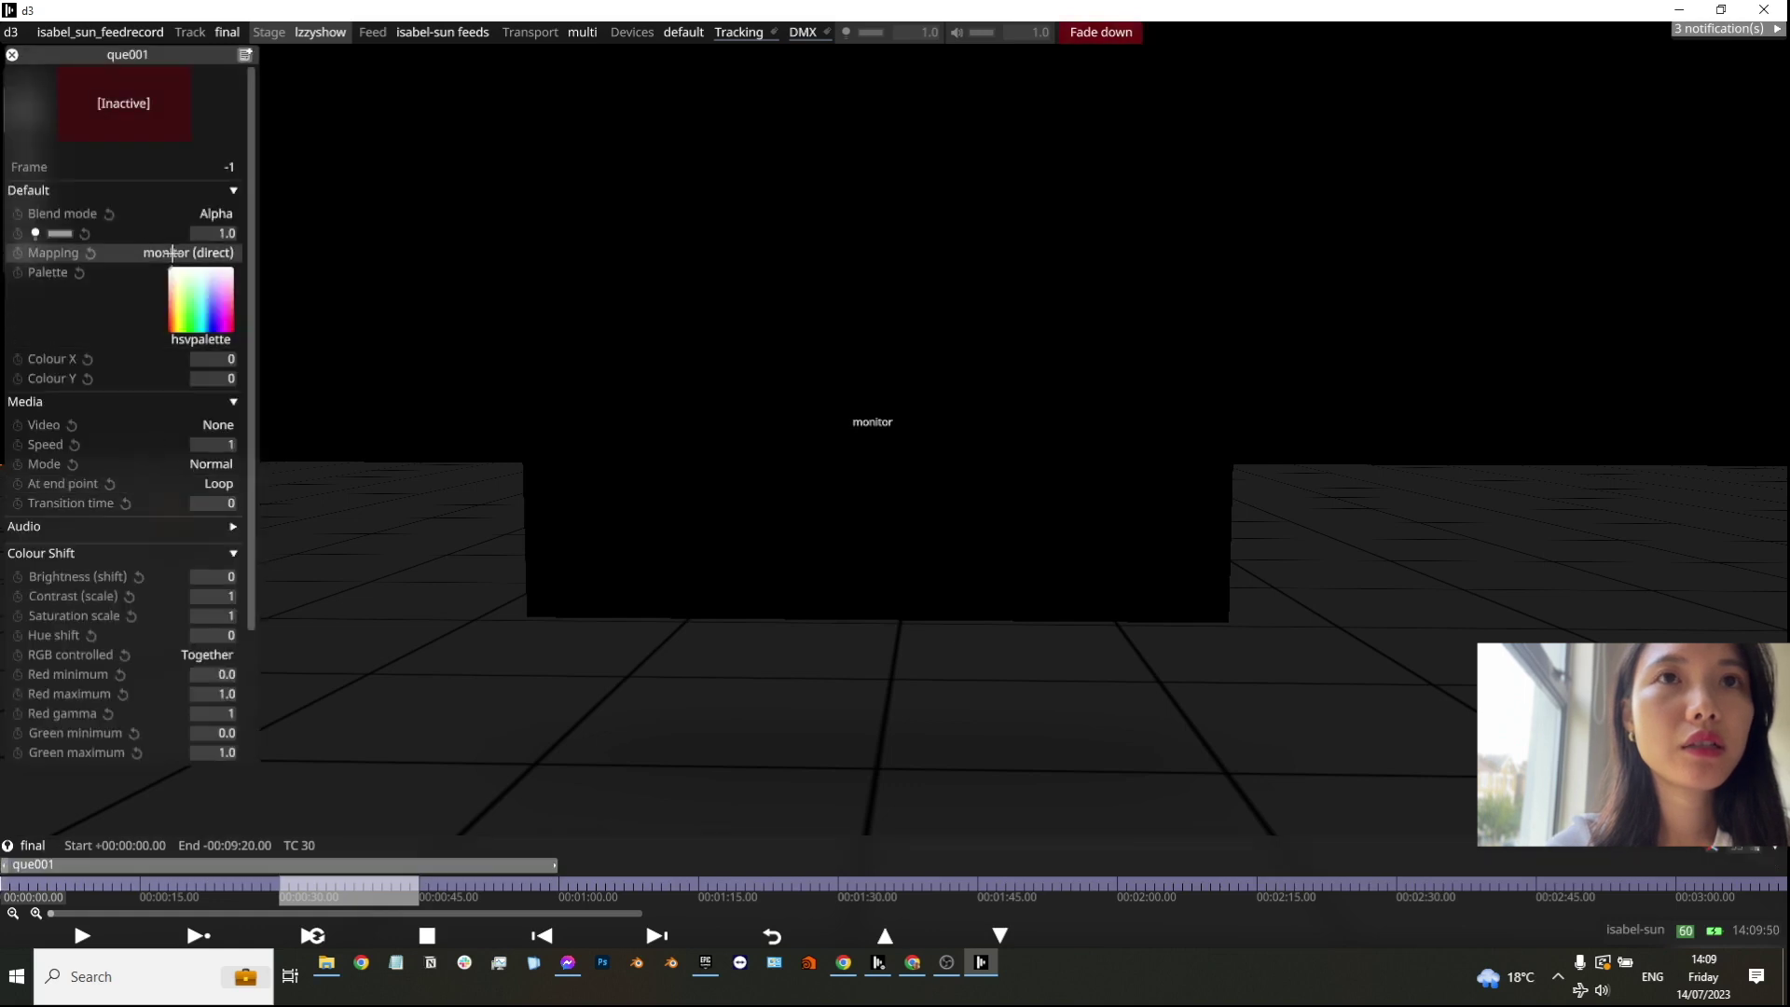
Step: Assign the que001 head 2 recording from the sakura folder as the que001 layer's video
{"action": "left_click", "coordinate": [213, 422]}
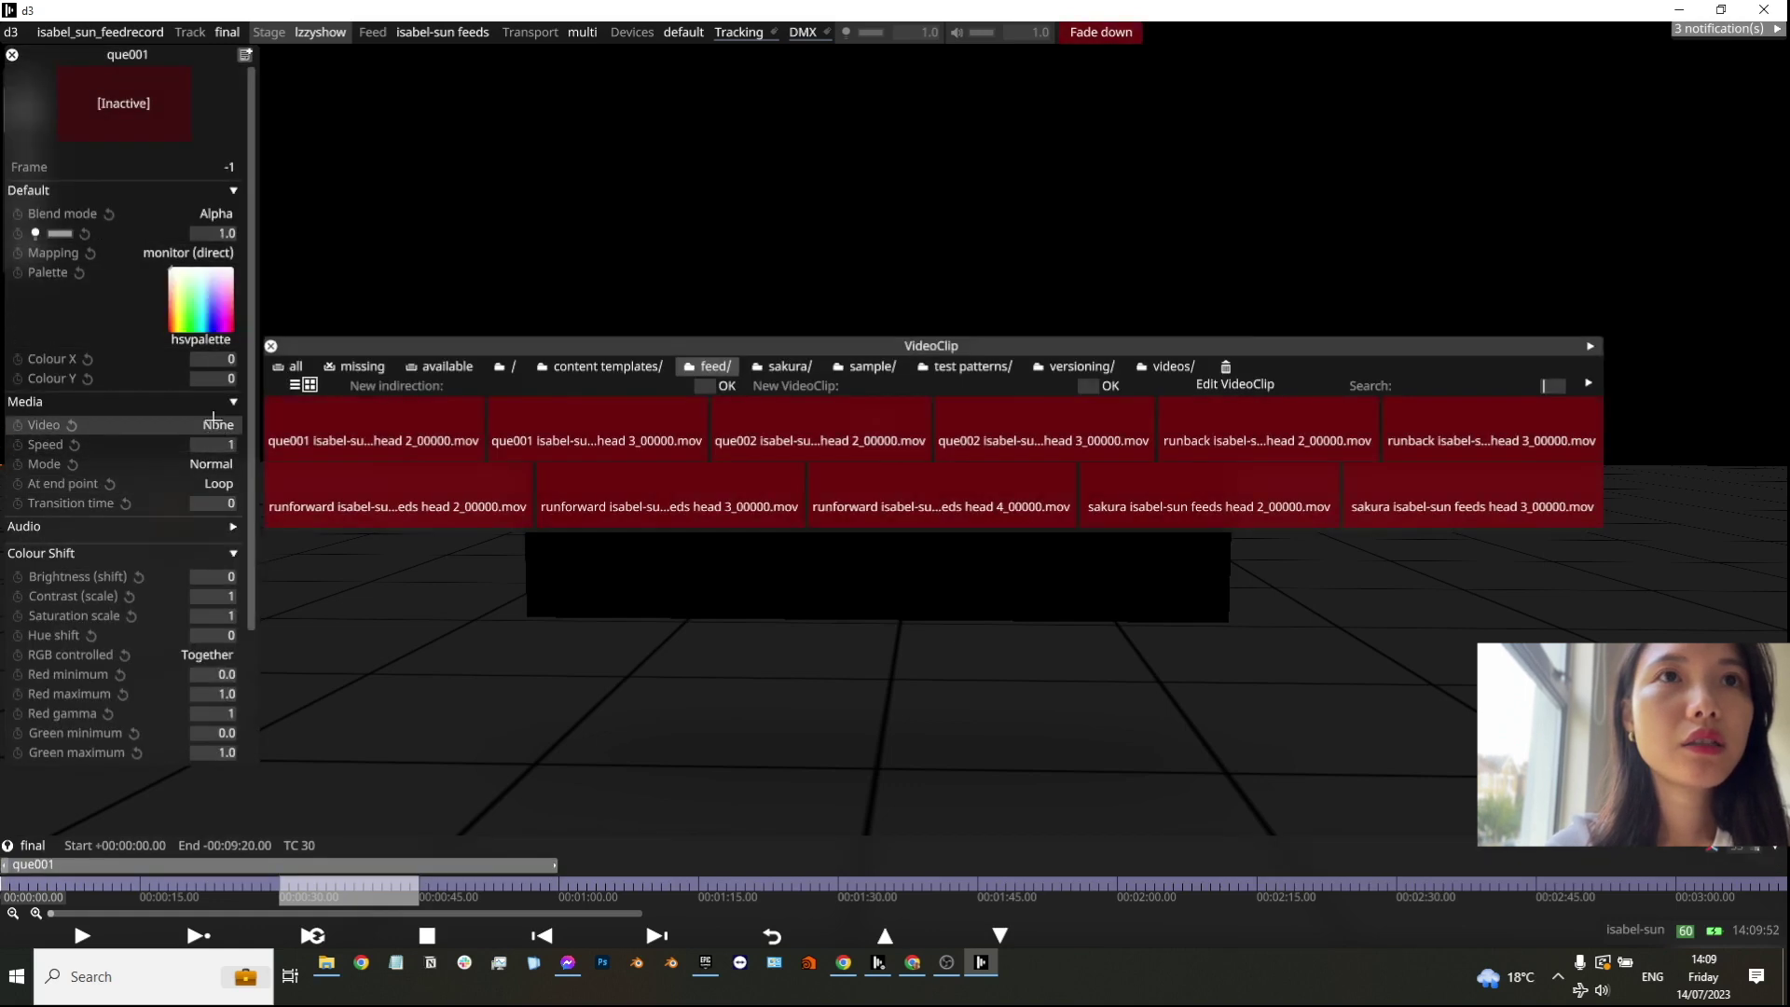
{"action": "left_click", "coordinate": [768, 366]}
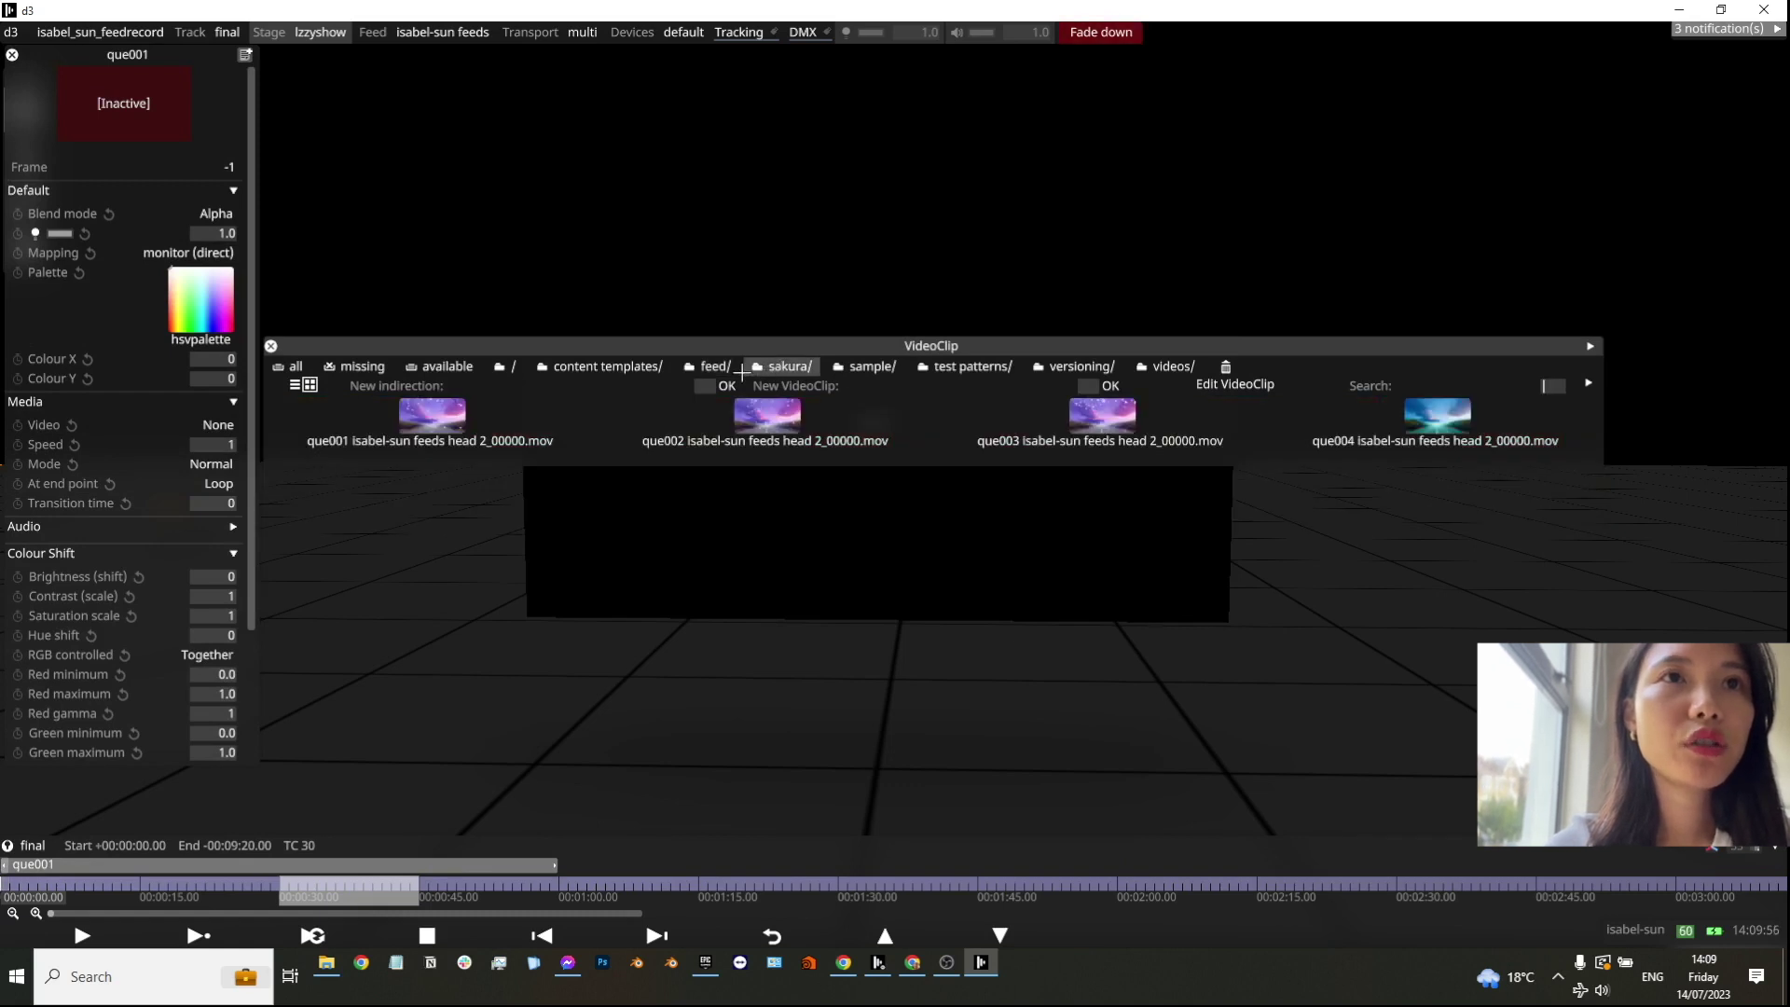
{"action": "left_click", "coordinate": [472, 407]}
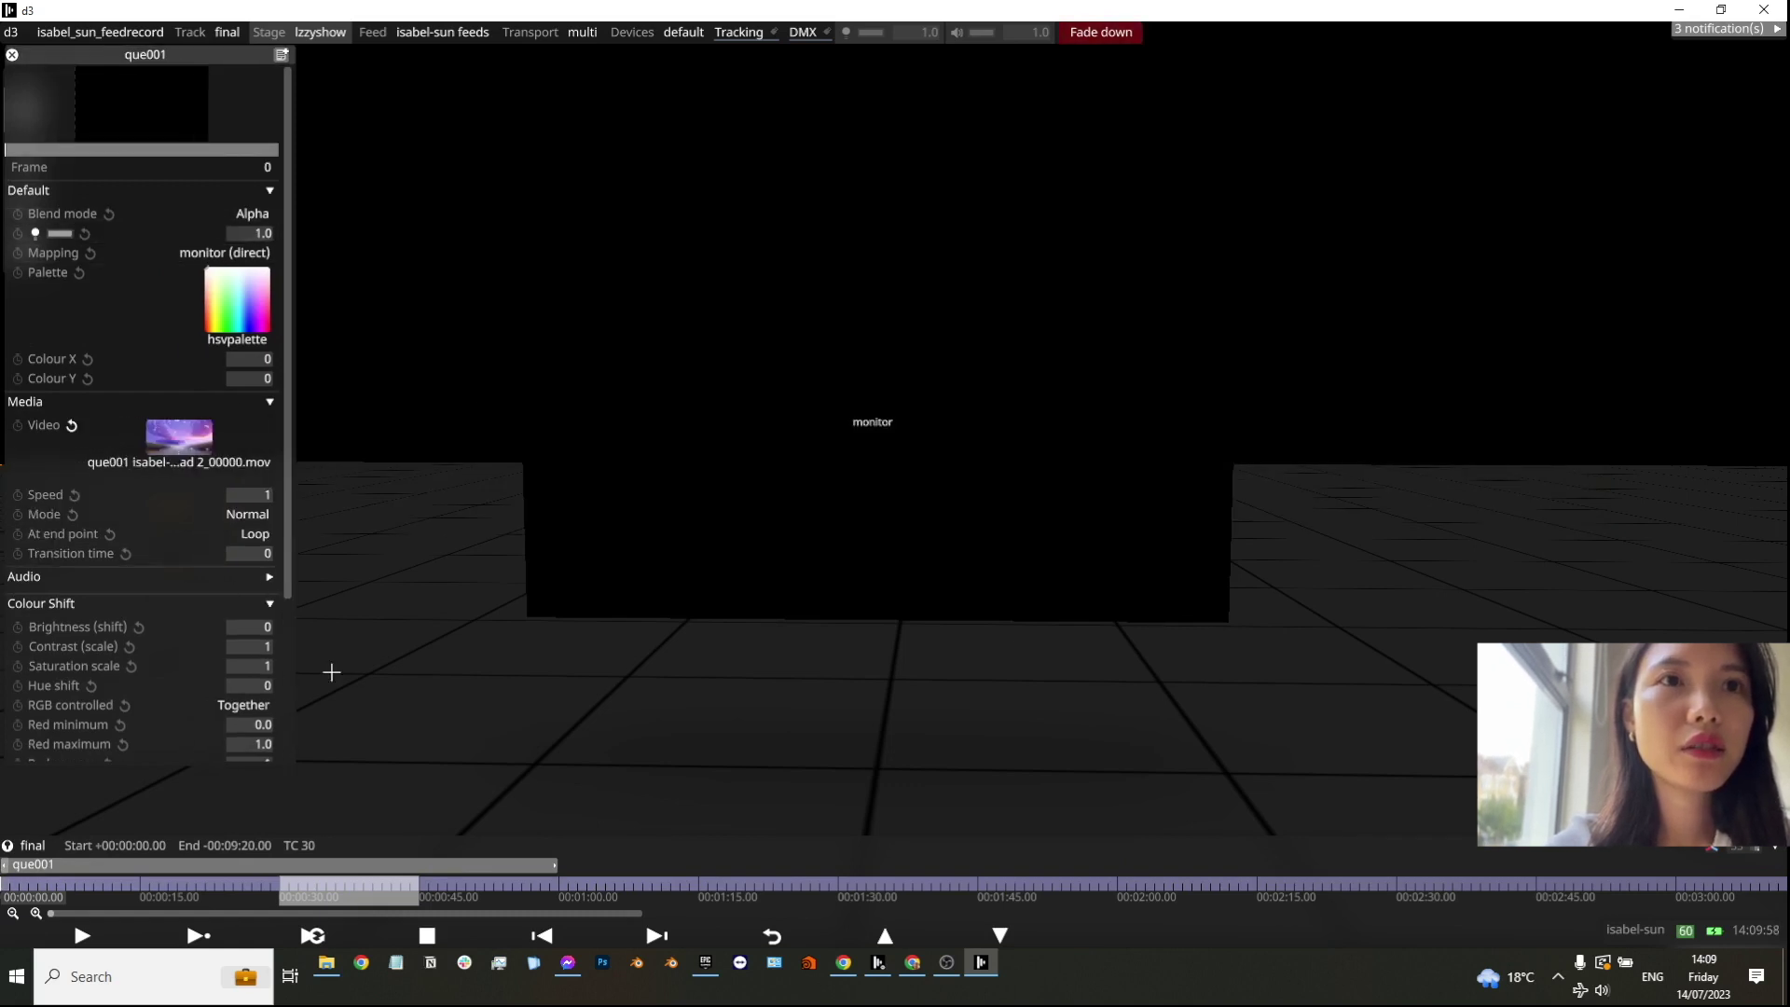
Step: Shorten the que001 layer to end at 00:00:15.00, split the section there and preview the track at 00:00:10.00
{"action": "left_click_drag", "start_coordinate": [556, 865], "coordinate": [137, 865]}
{"action": "right_click", "coordinate": [143, 880]}
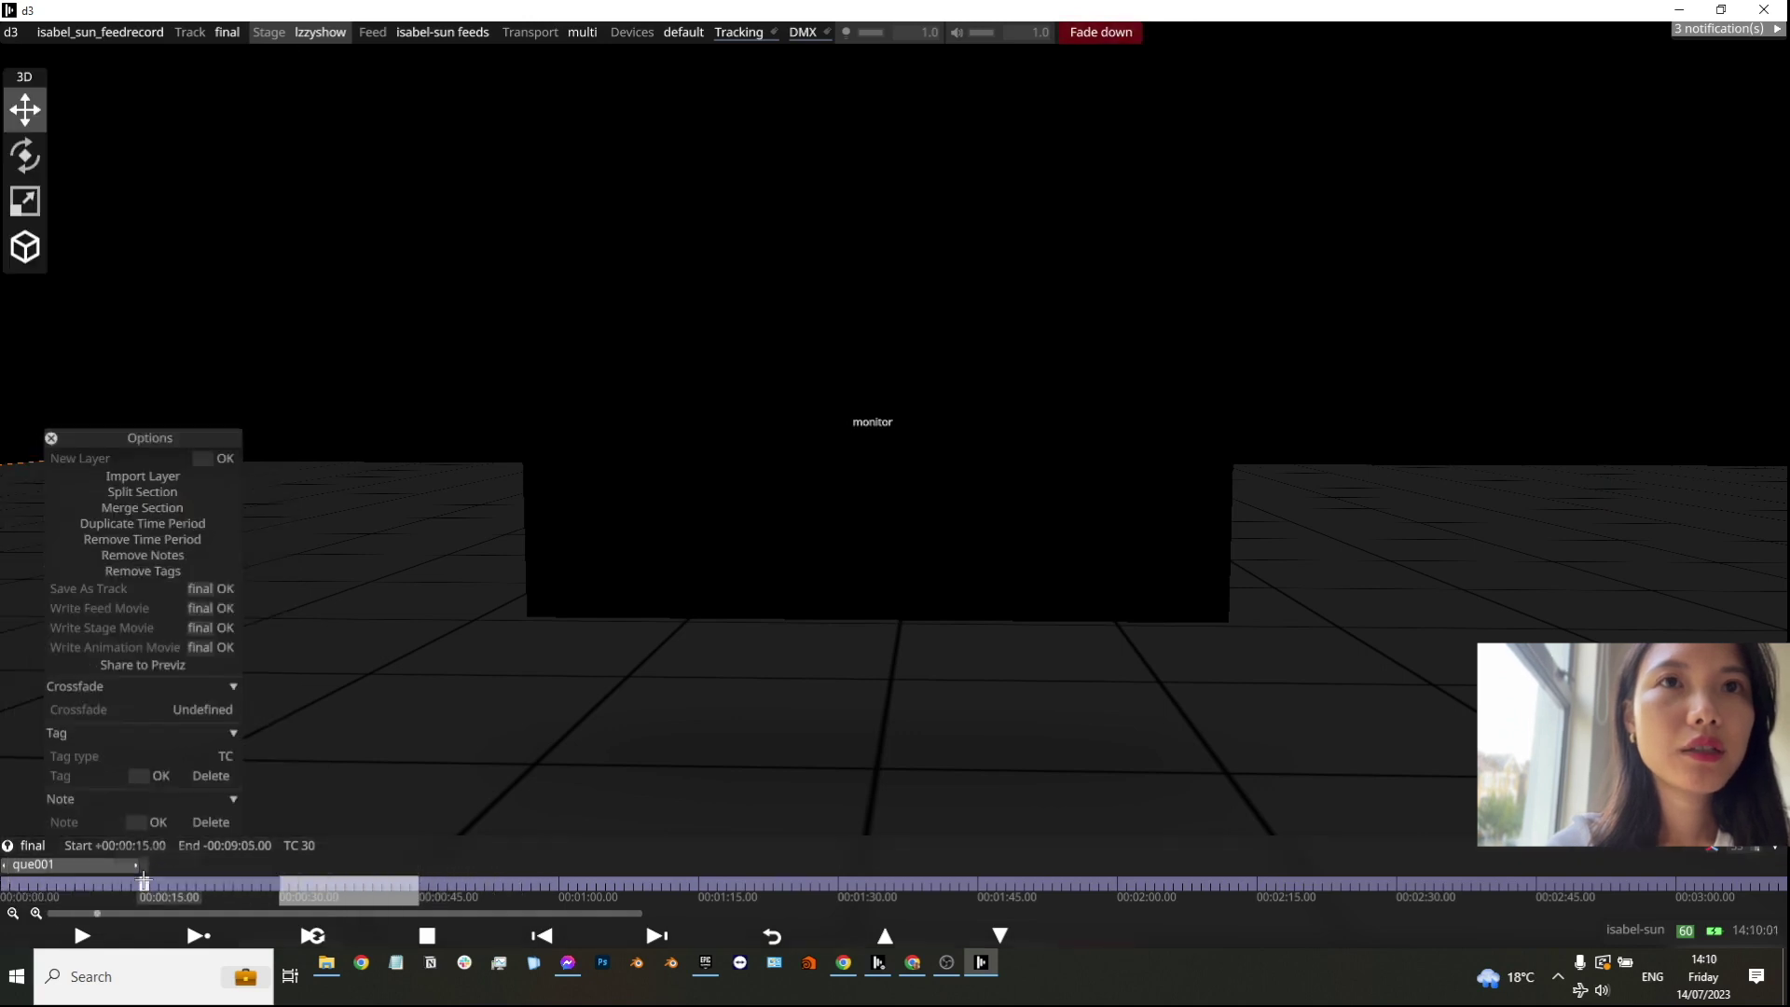
{"action": "left_click", "coordinate": [184, 494]}
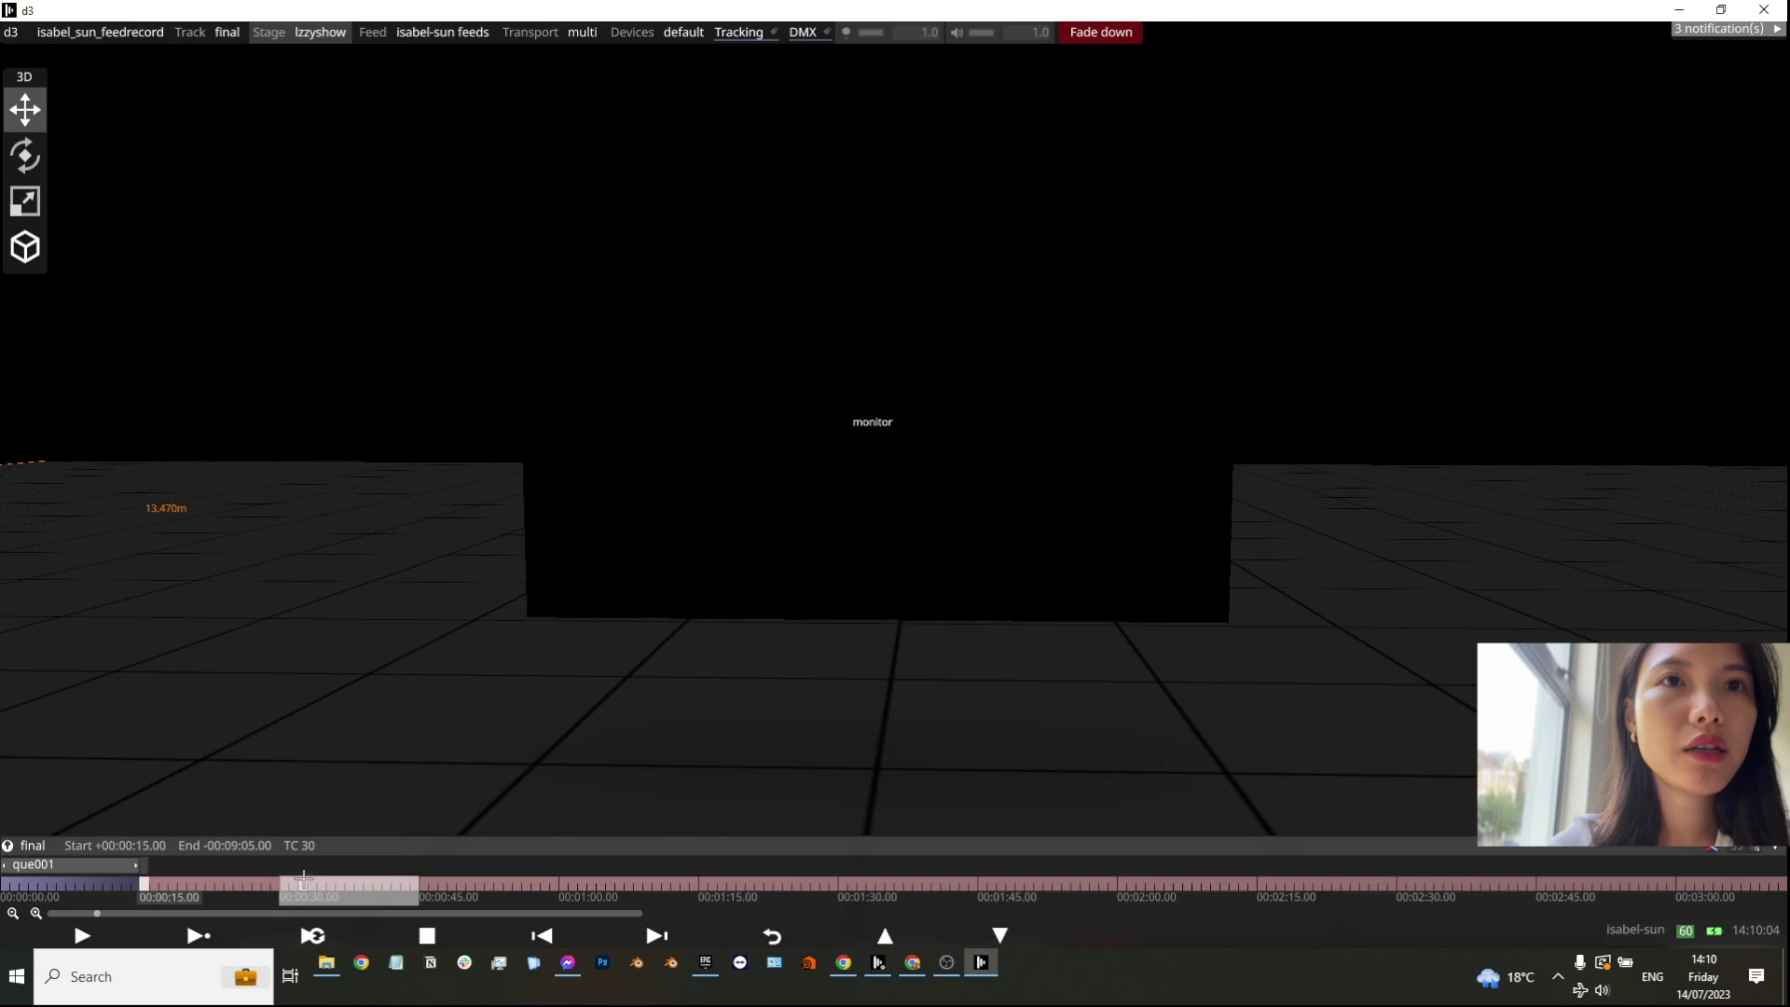
{"action": "left_click", "coordinate": [98, 882]}
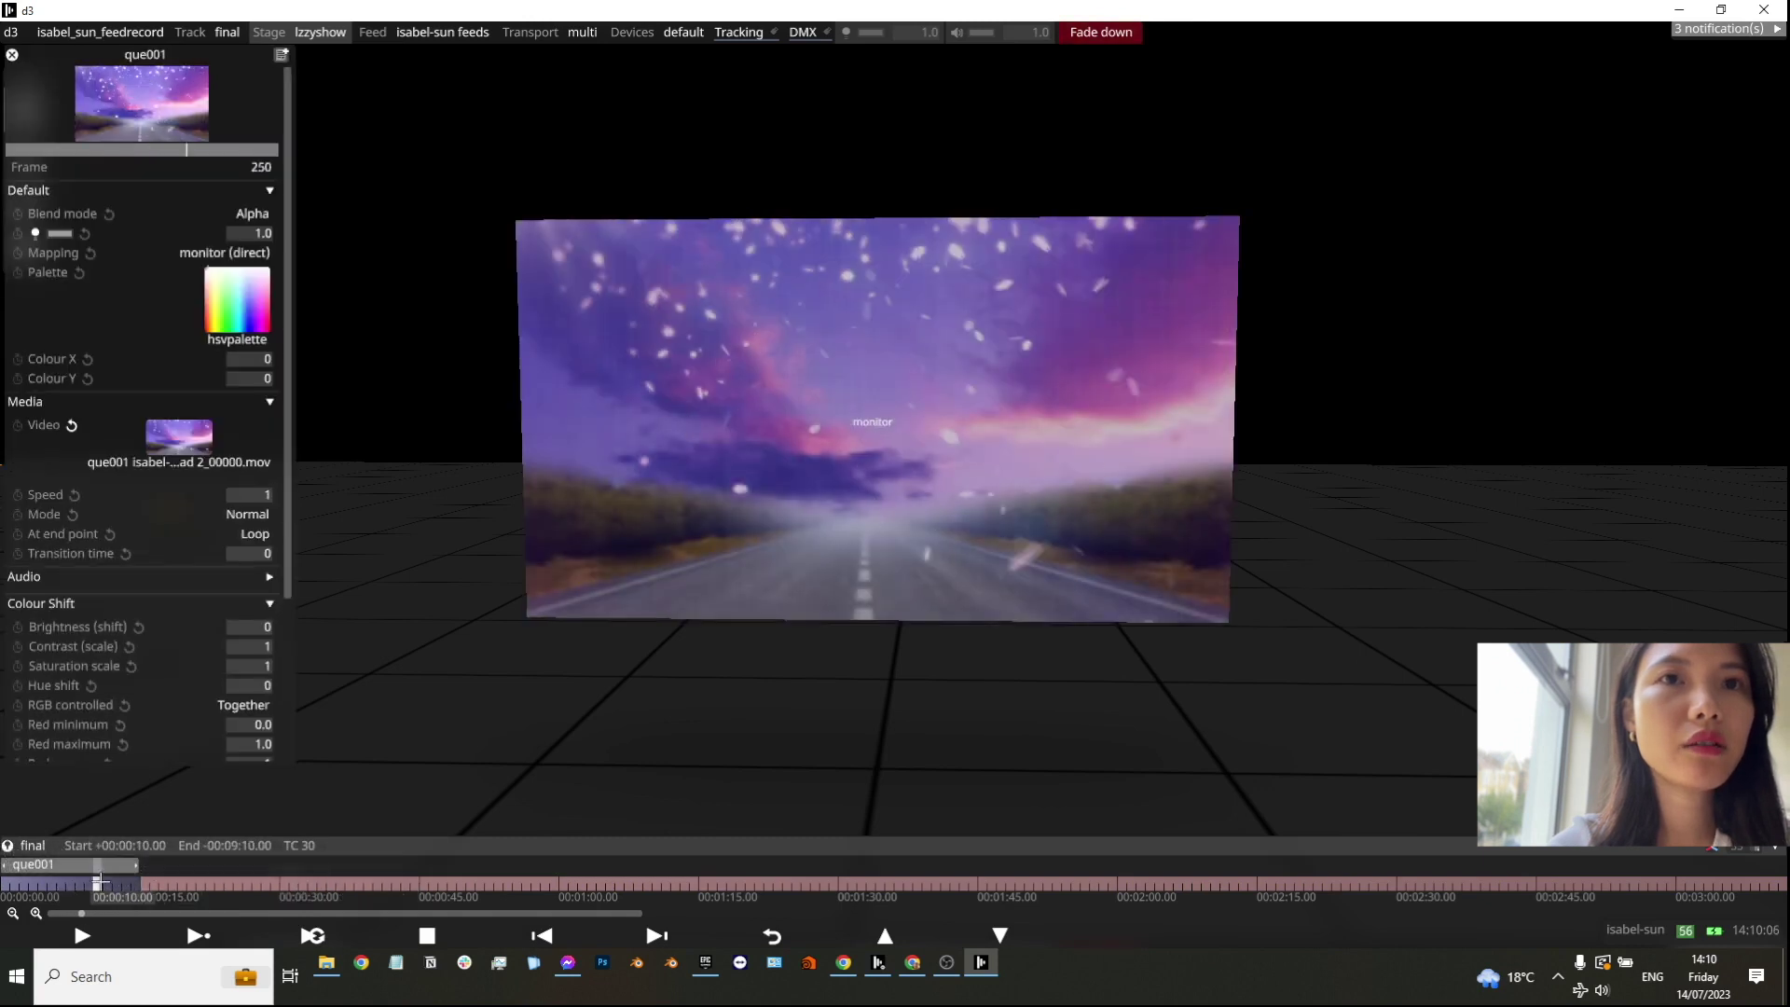
Step: Add a Video layer named que002 at 00:00:15.00 and assign it the que002 head 2 recording from the sakura folder
{"action": "right_click", "coordinate": [145, 881]}
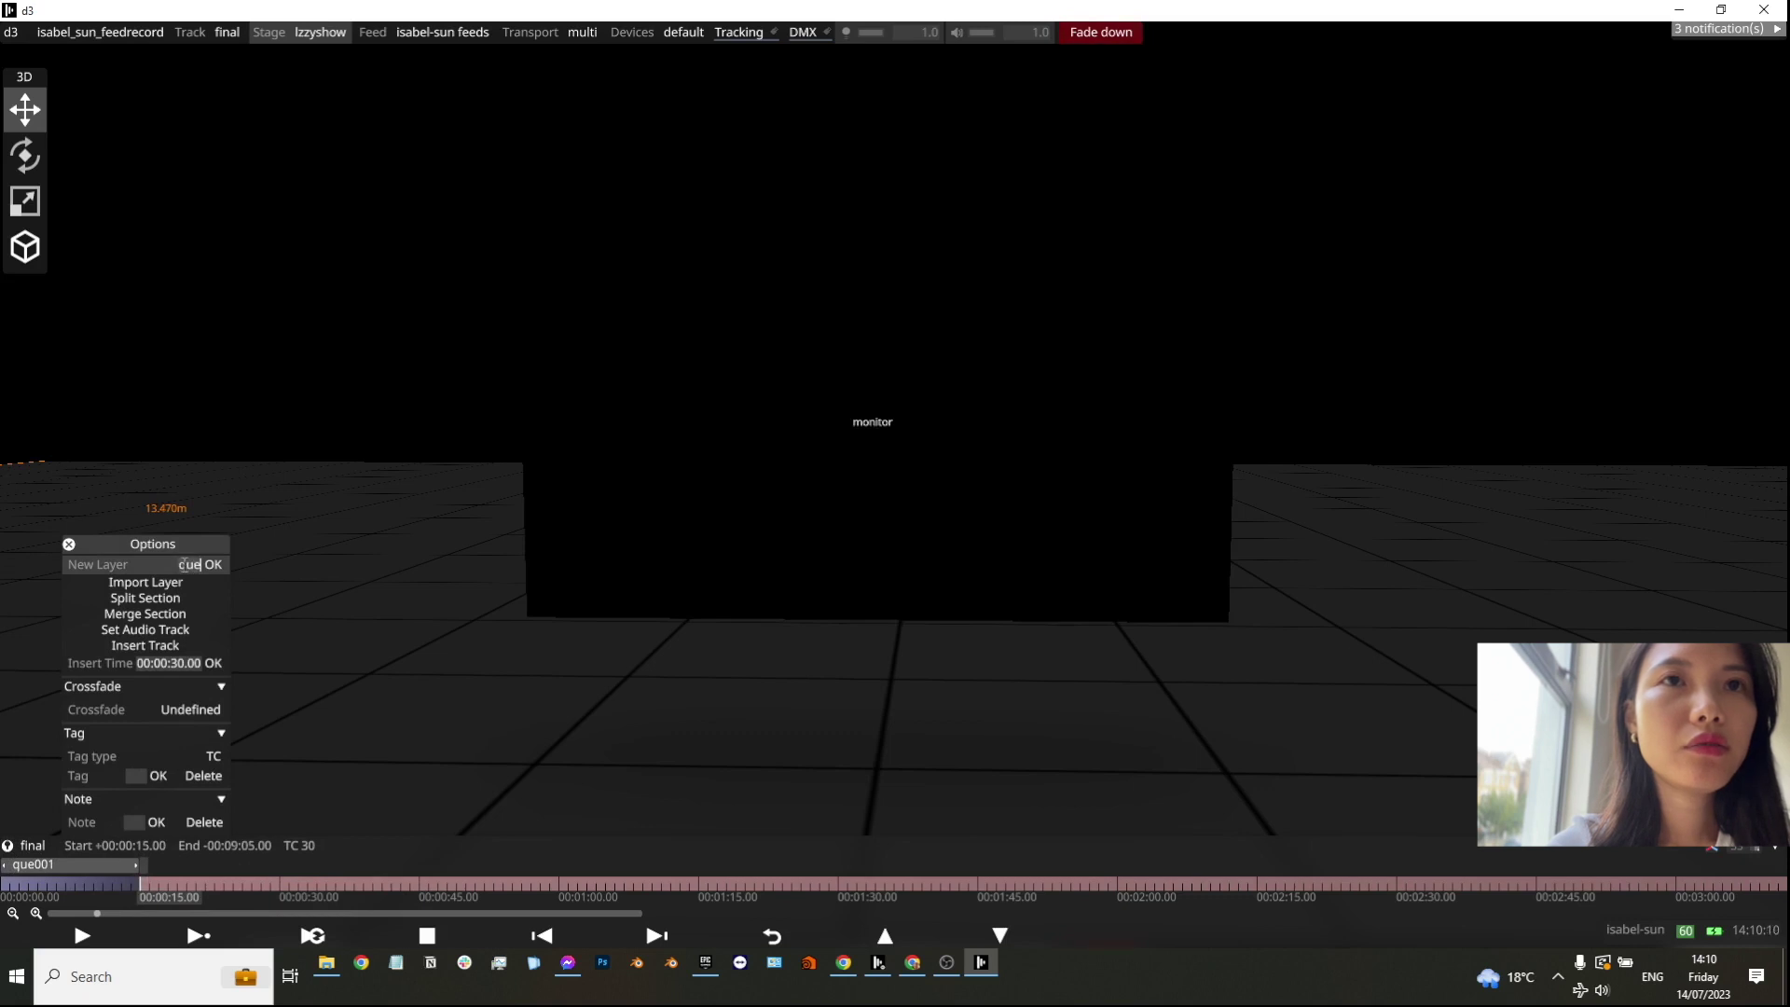
{"action": "left_click", "coordinate": [184, 565]}
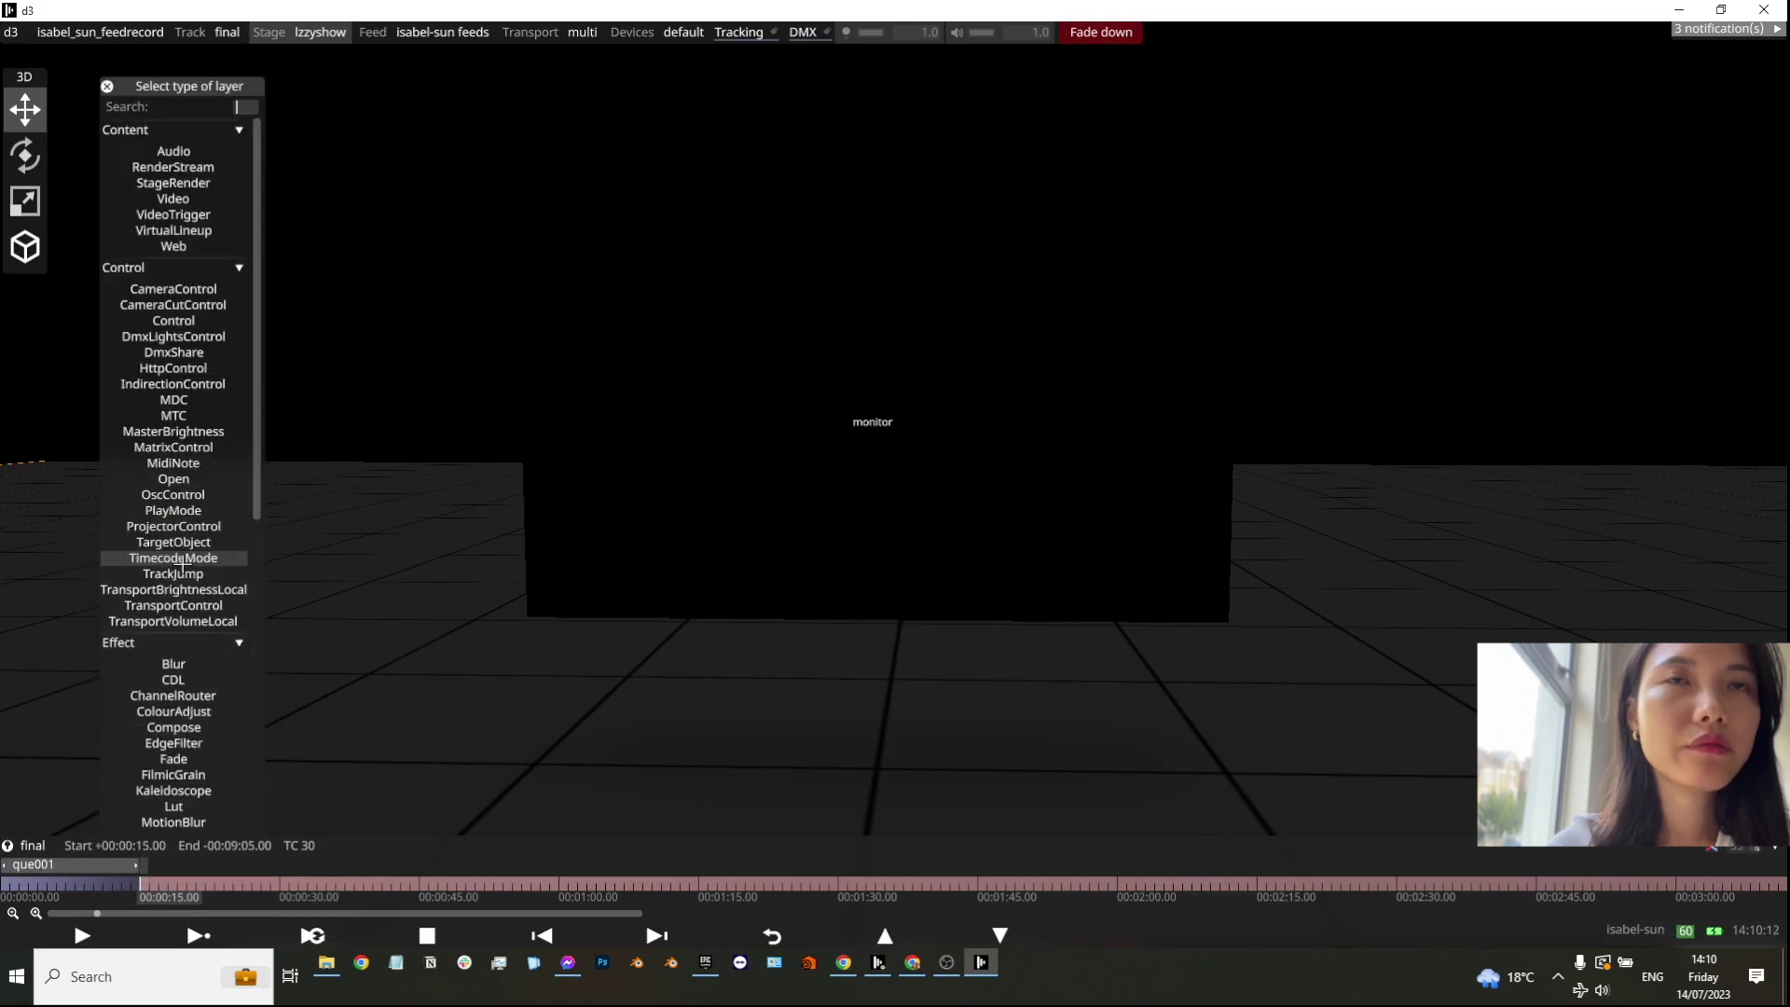
{"action": "type", "text": "vide"}
{"action": "key", "text": "Return"}
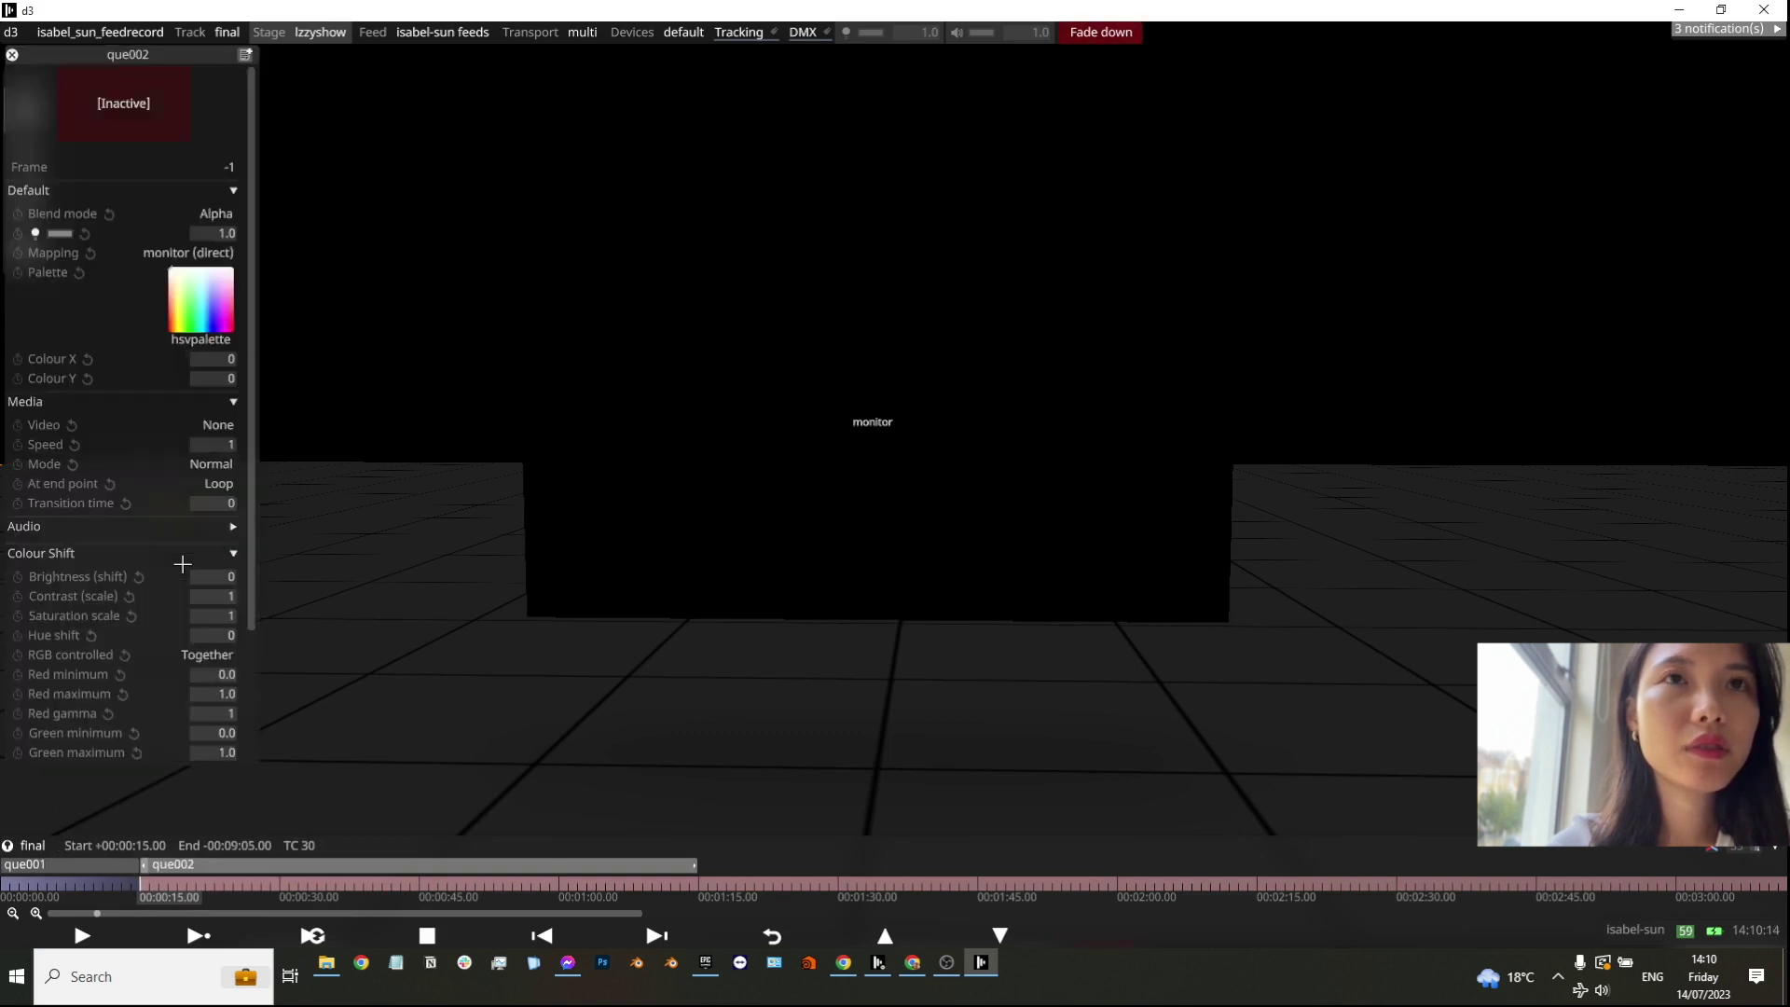
{"action": "left_click", "coordinate": [219, 424]}
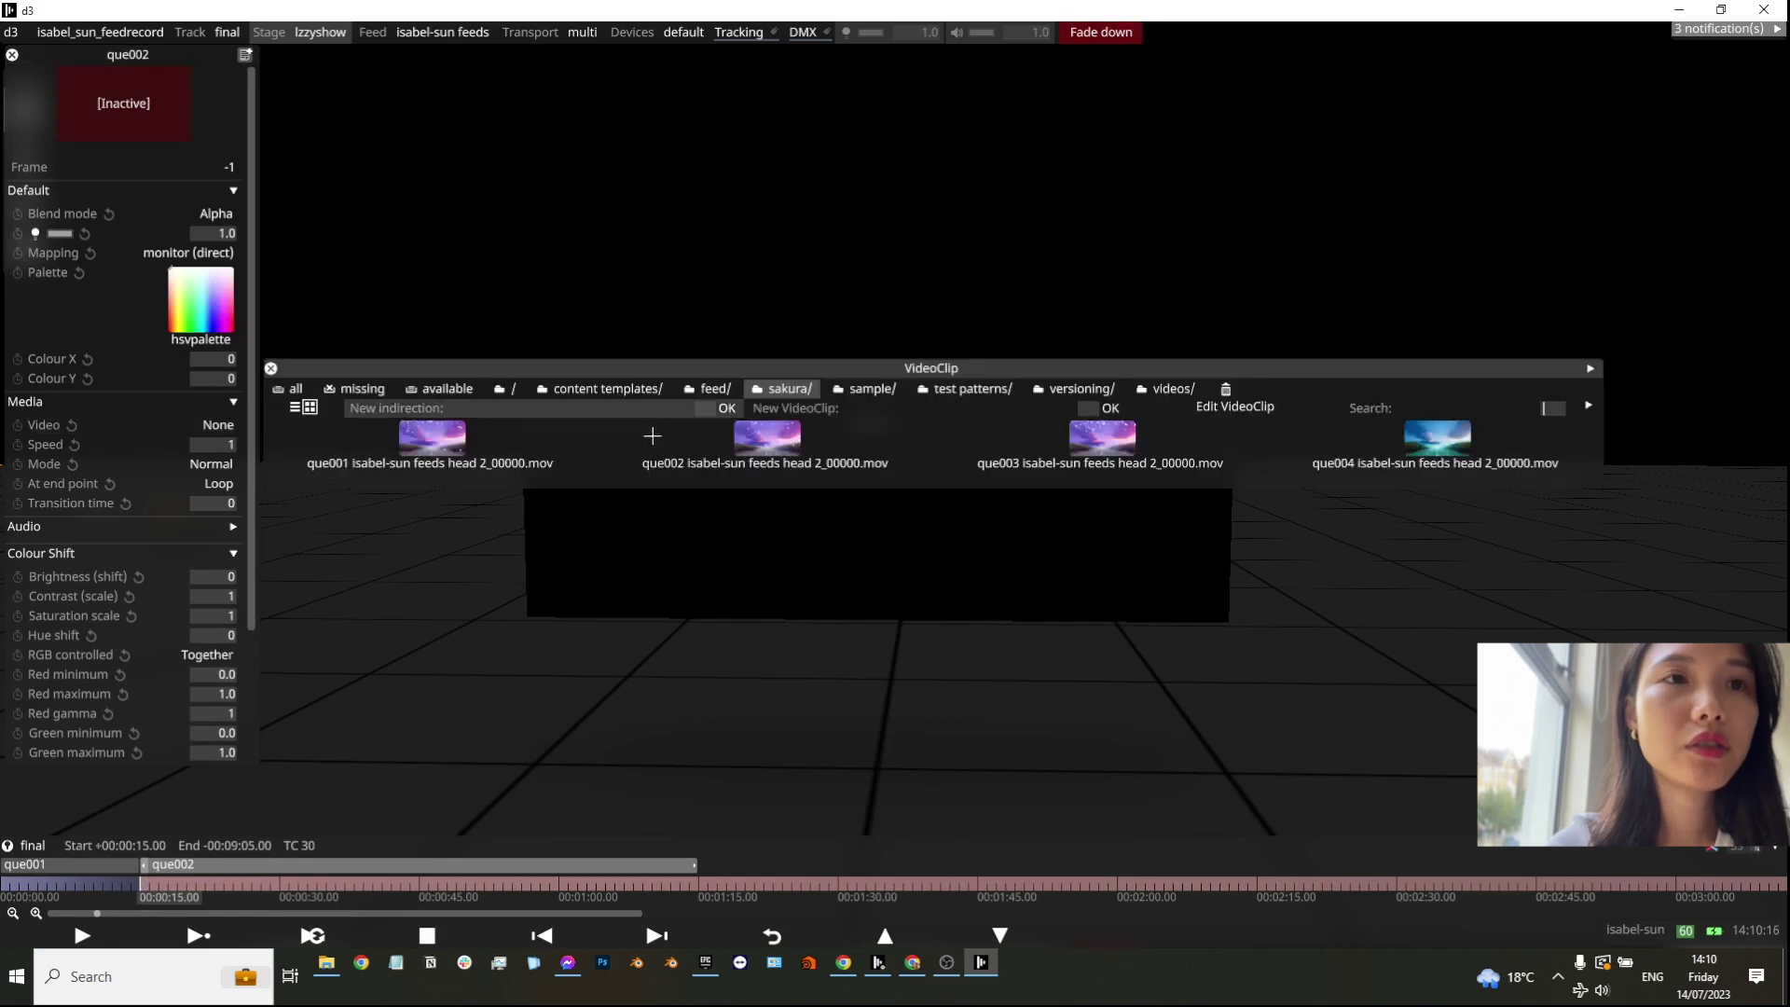
{"action": "left_click", "coordinate": [769, 454]}
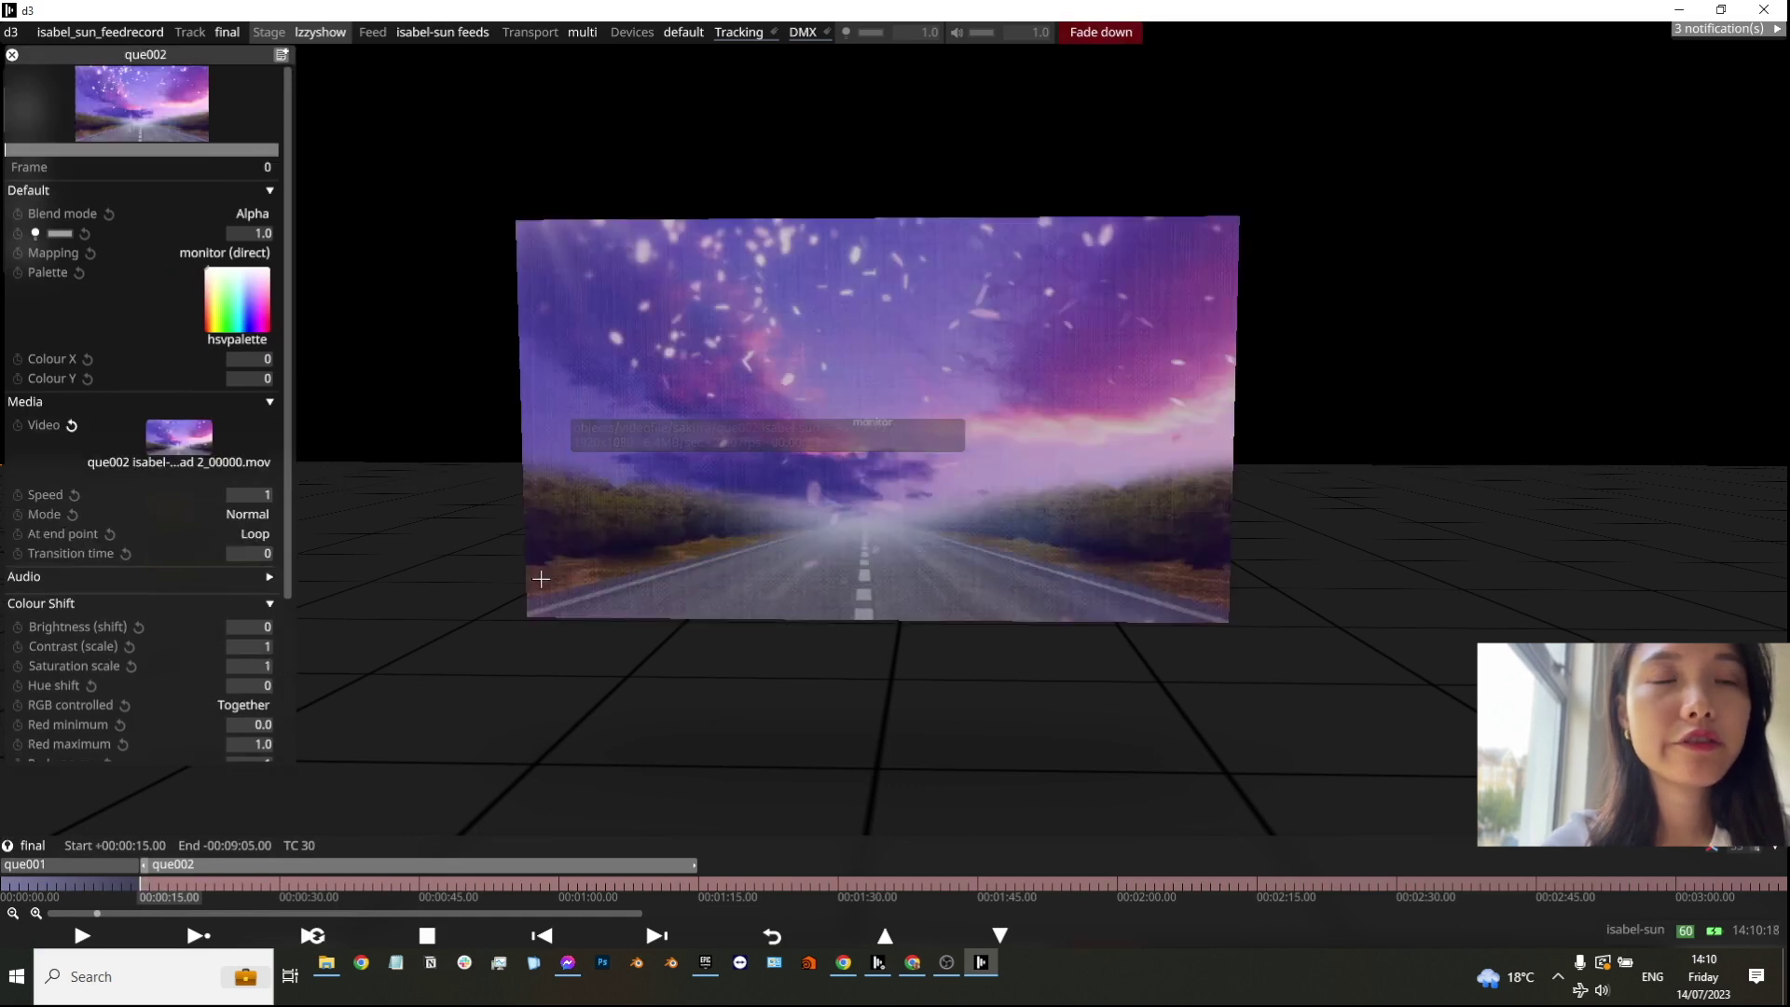
Step: Shorten the que002 layer to end at 00:00:30.00 and split the section there
{"action": "left_click_drag", "start_coordinate": [695, 863], "coordinate": [278, 872]}
{"action": "right_click", "coordinate": [284, 877]}
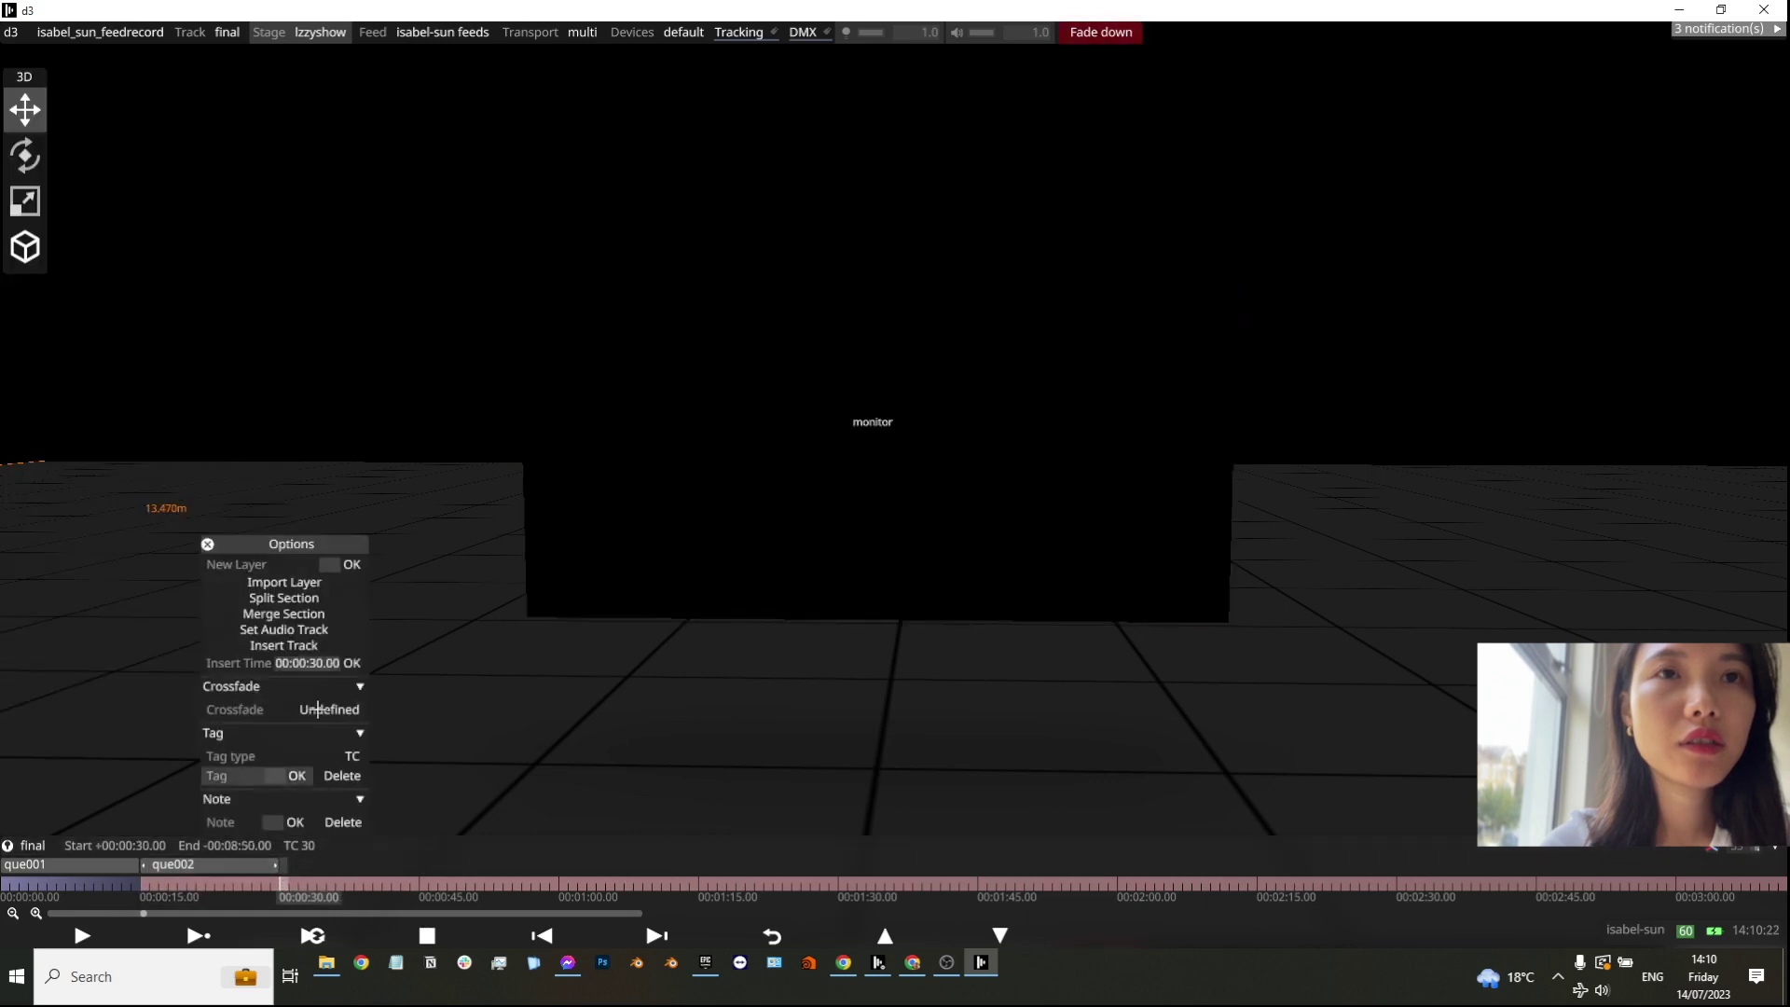
{"action": "left_click", "coordinate": [280, 597]}
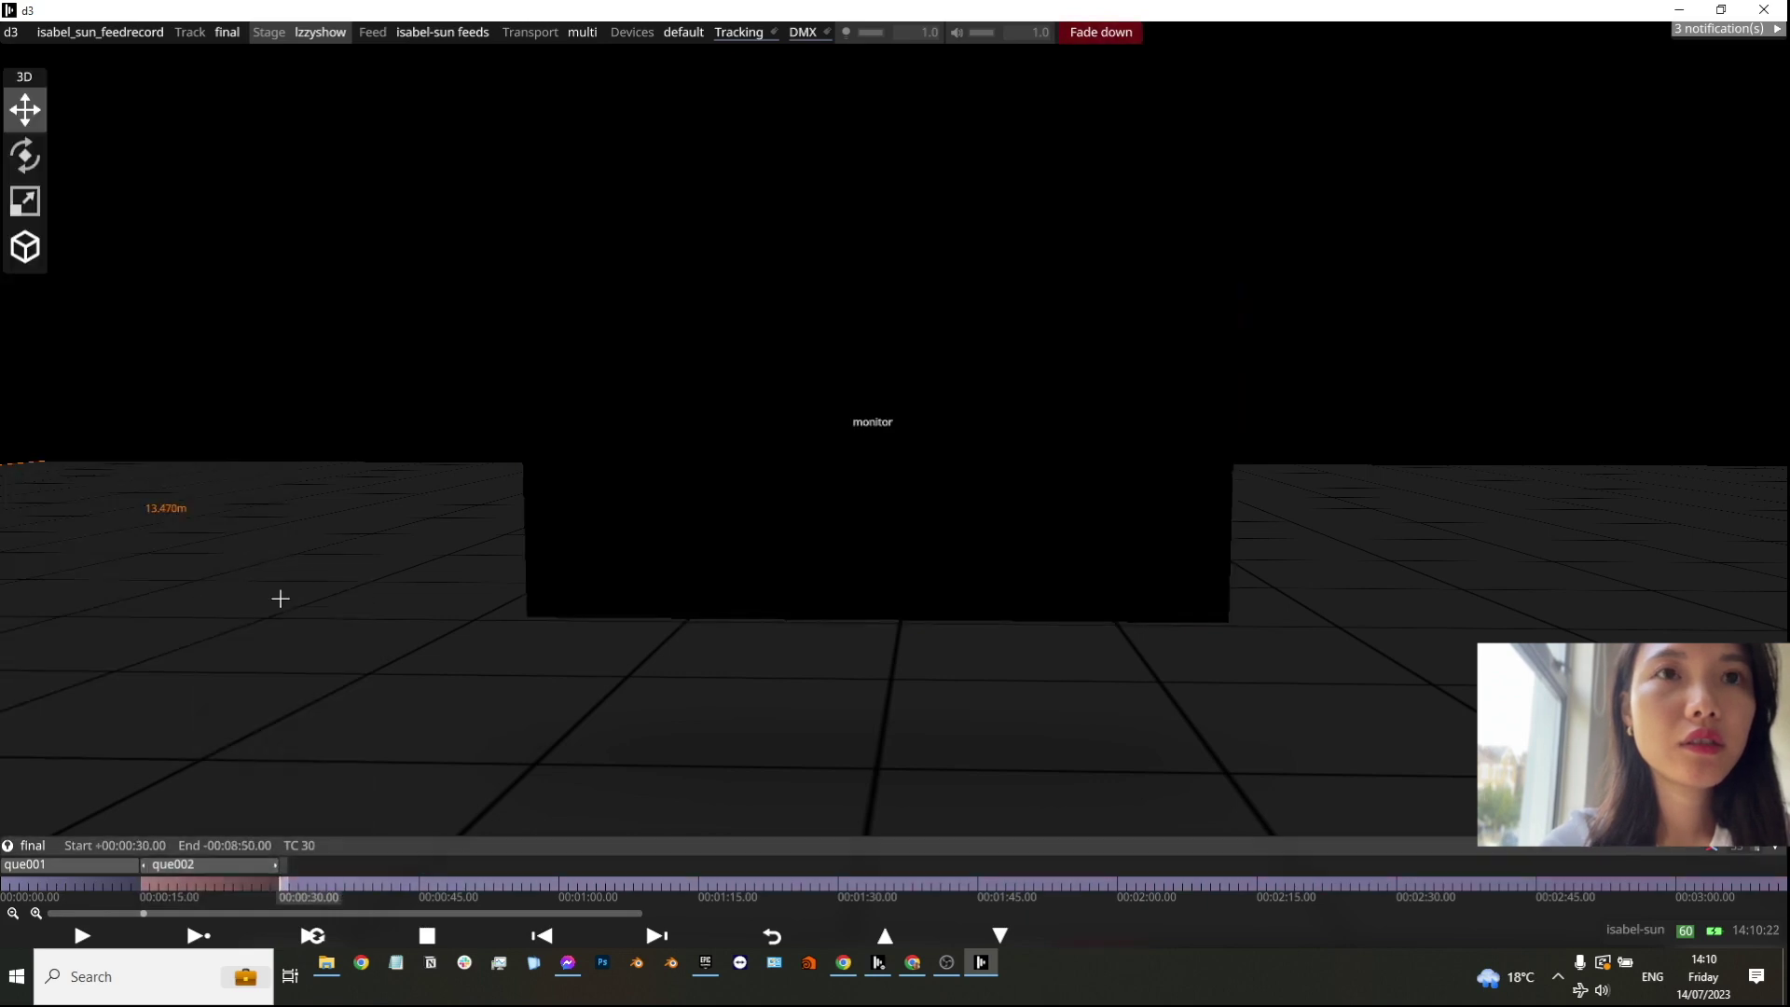
Step: Add a Video layer named que003 at 00:00:30.00 and assign it the que003 head 2 recording from the sakura folder
{"action": "right_click", "coordinate": [285, 877]}
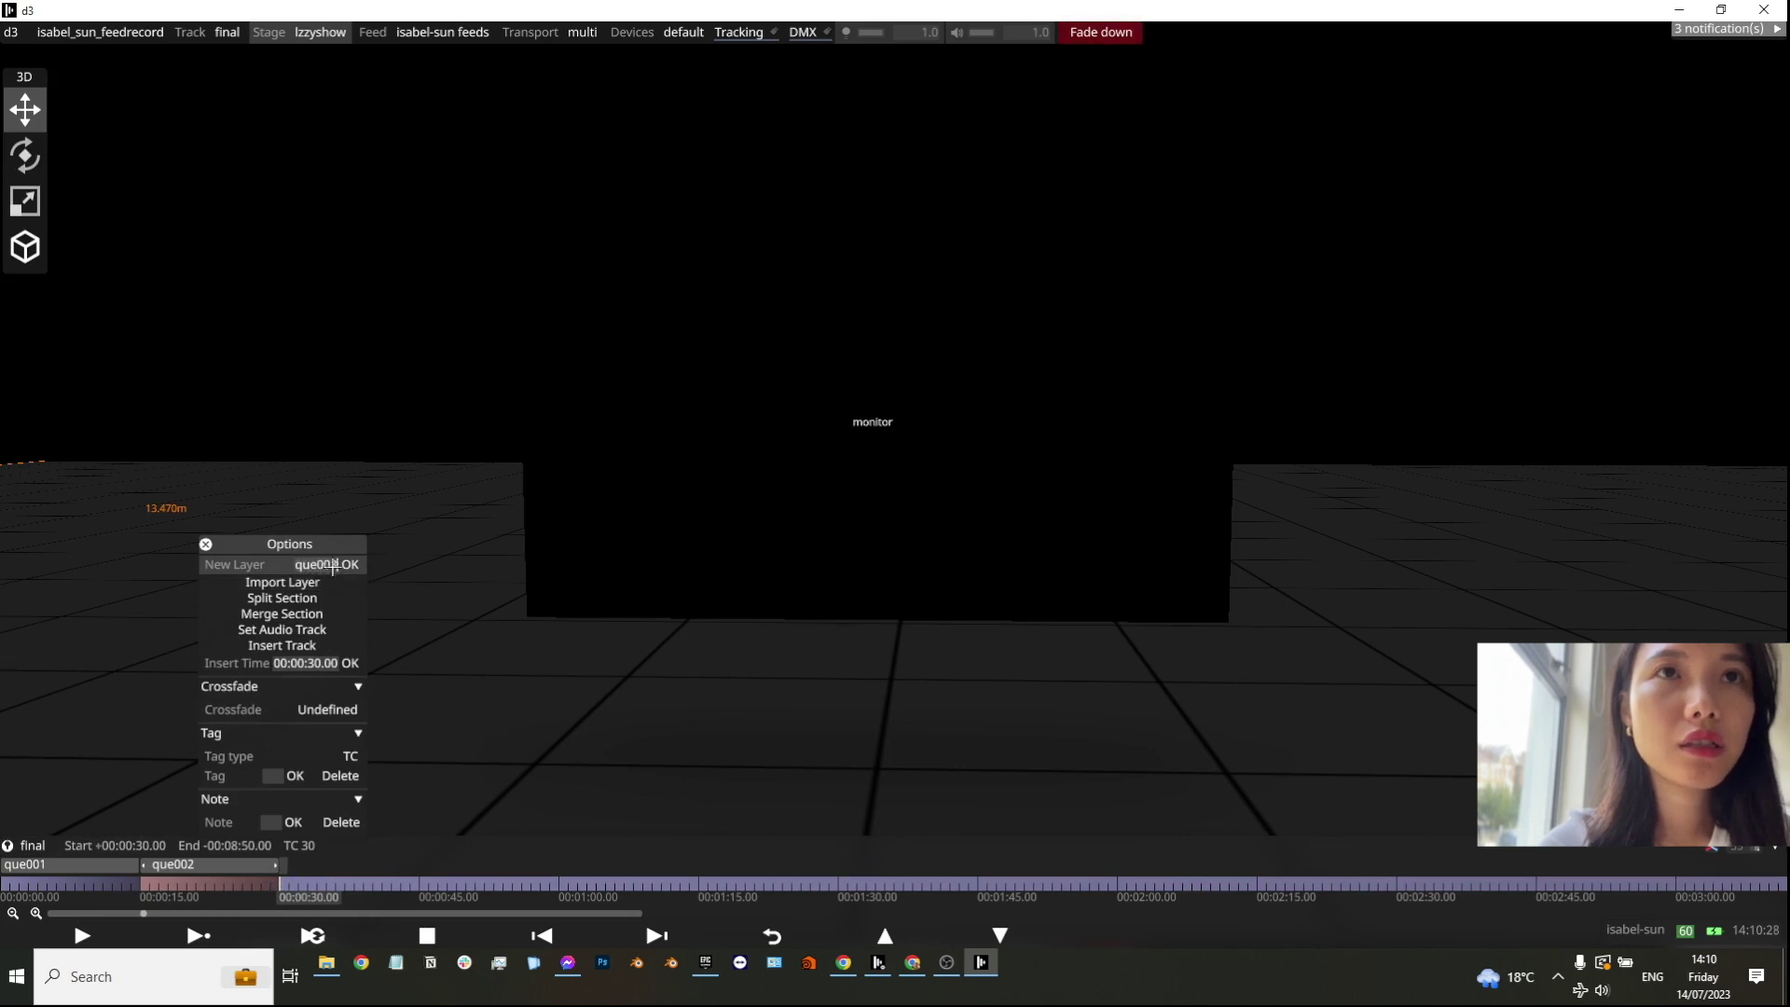
{"action": "key", "text": "Return"}
{"action": "type", "text": "vide"}
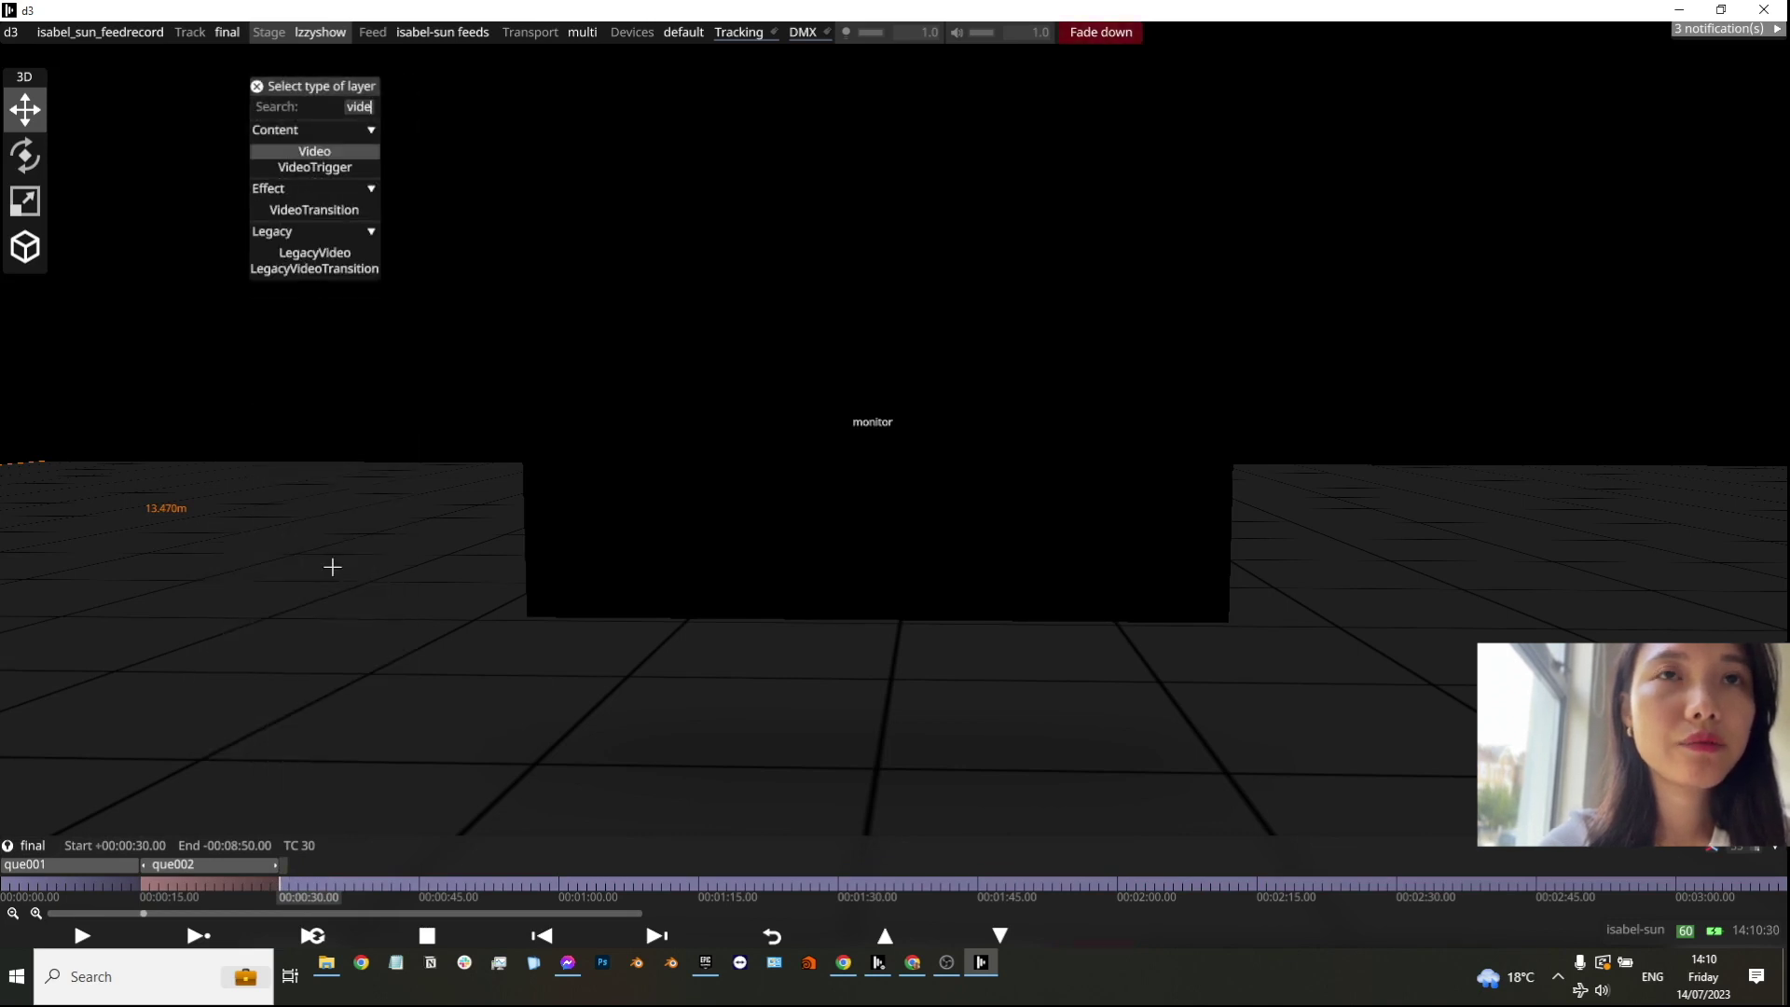
{"action": "key", "text": "Return"}
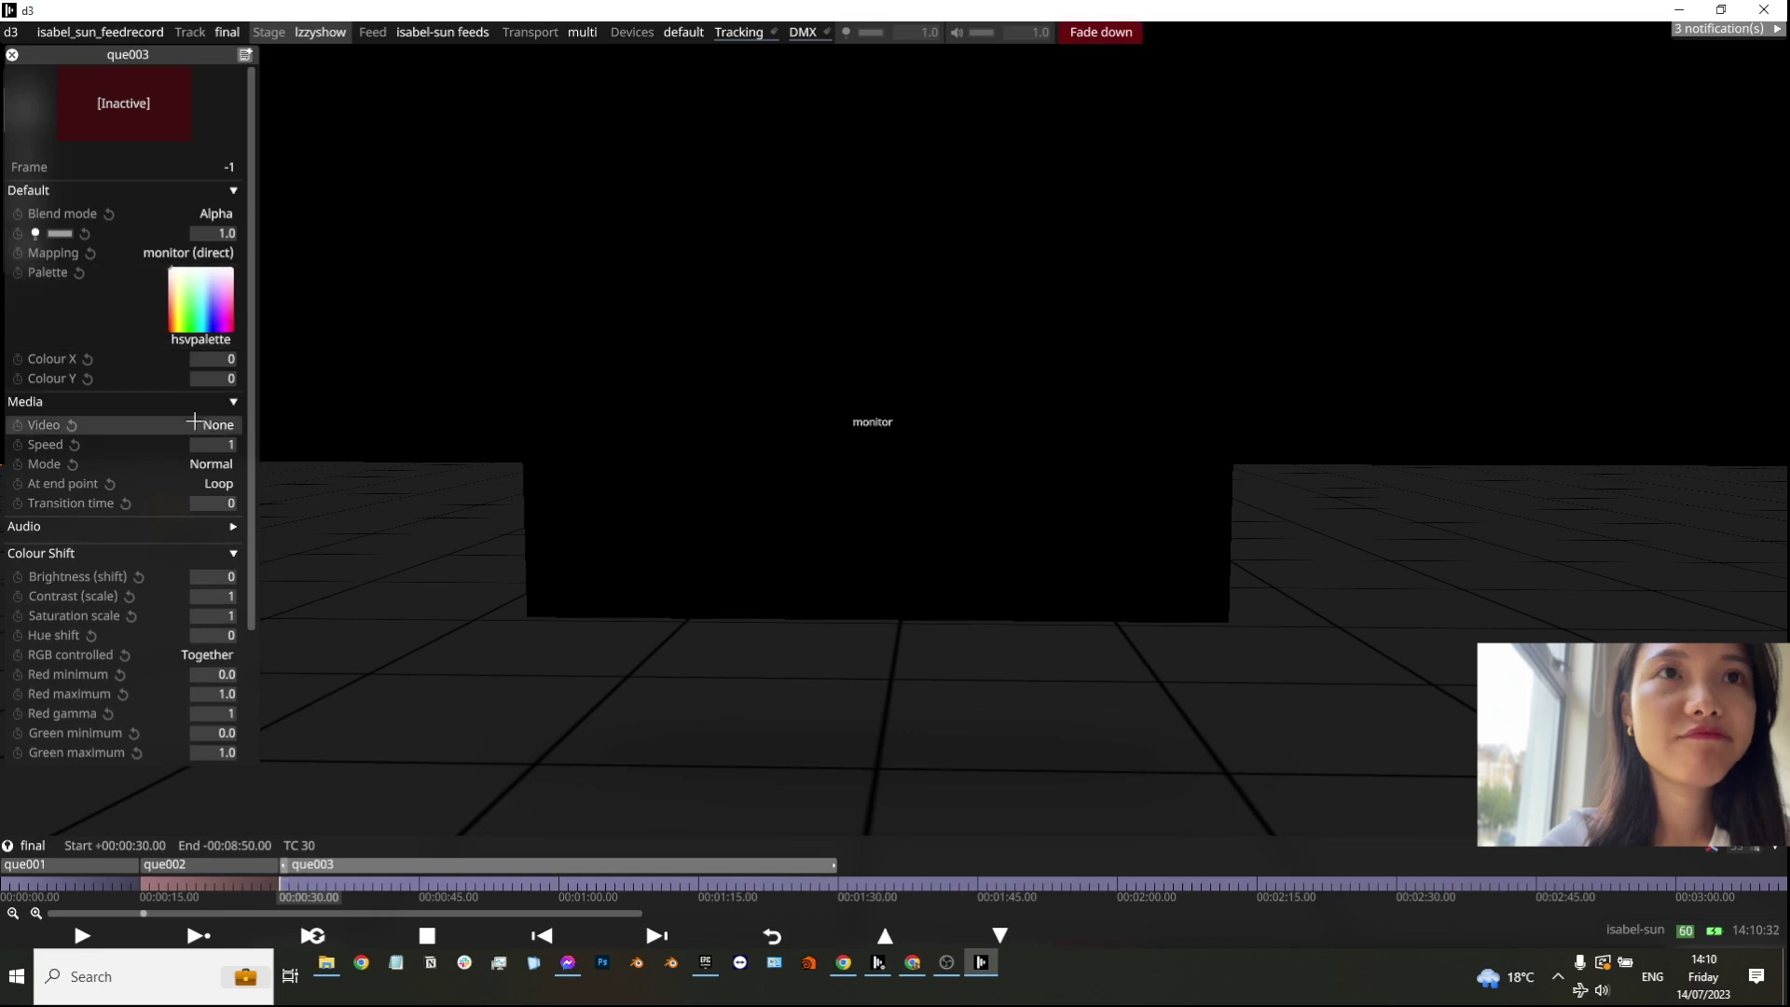
{"action": "left_click", "coordinate": [209, 425]}
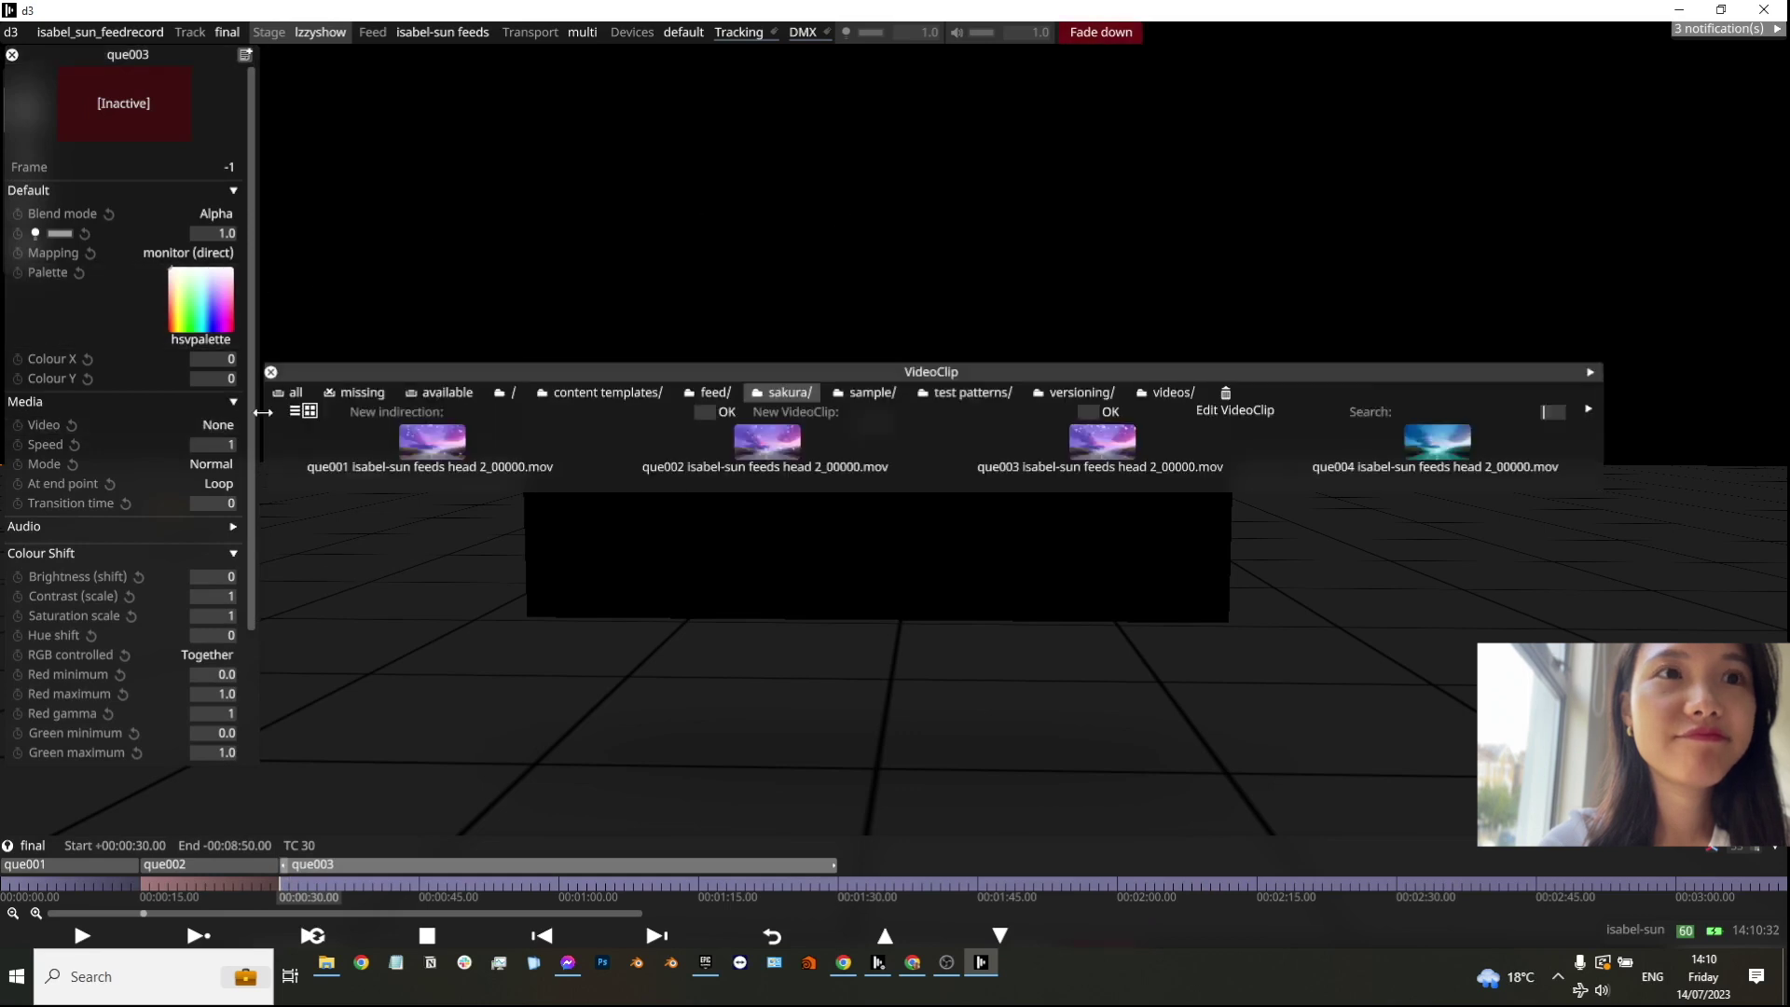
{"action": "left_click", "coordinate": [1080, 439]}
Step: Shorten the que003 layer to end at 00:00:45.00 and split the section there
{"action": "left_click_drag", "start_coordinate": [838, 859], "coordinate": [415, 873]}
{"action": "right_click", "coordinate": [423, 880]}
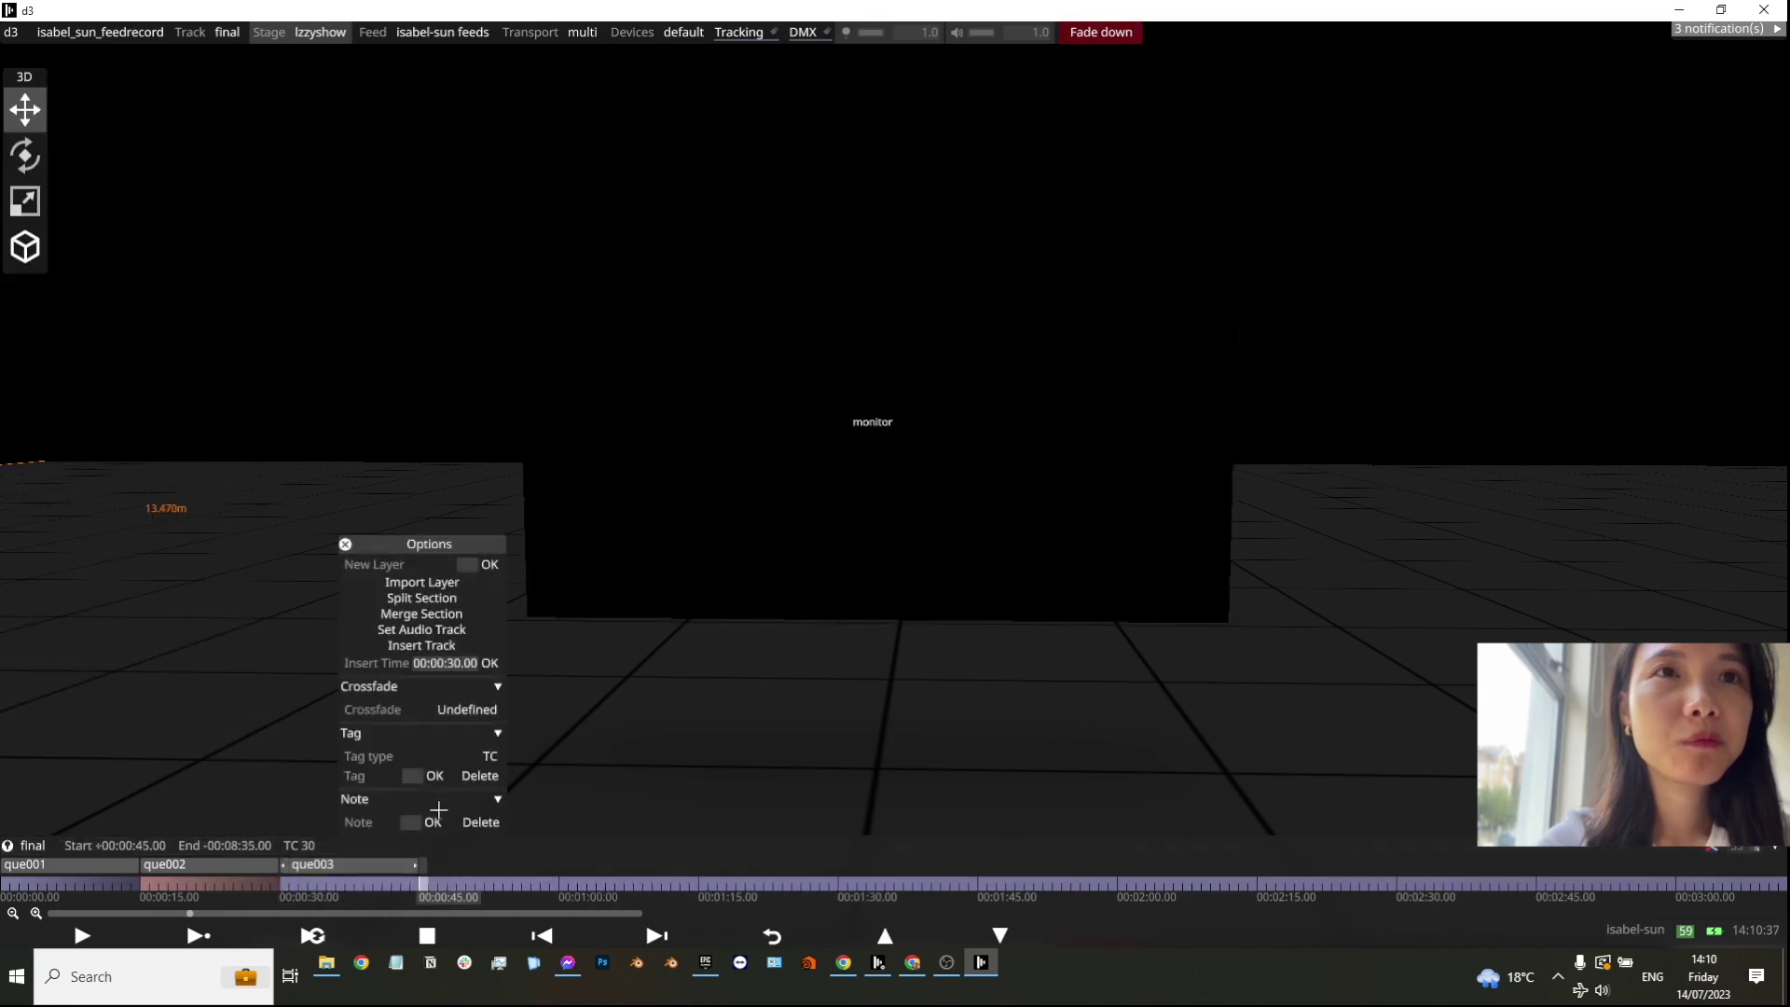
{"action": "left_click", "coordinate": [408, 597]}
Step: Add a Video layer named que004 at 00:00:45.00 on the final track
{"action": "right_click", "coordinate": [425, 883]}
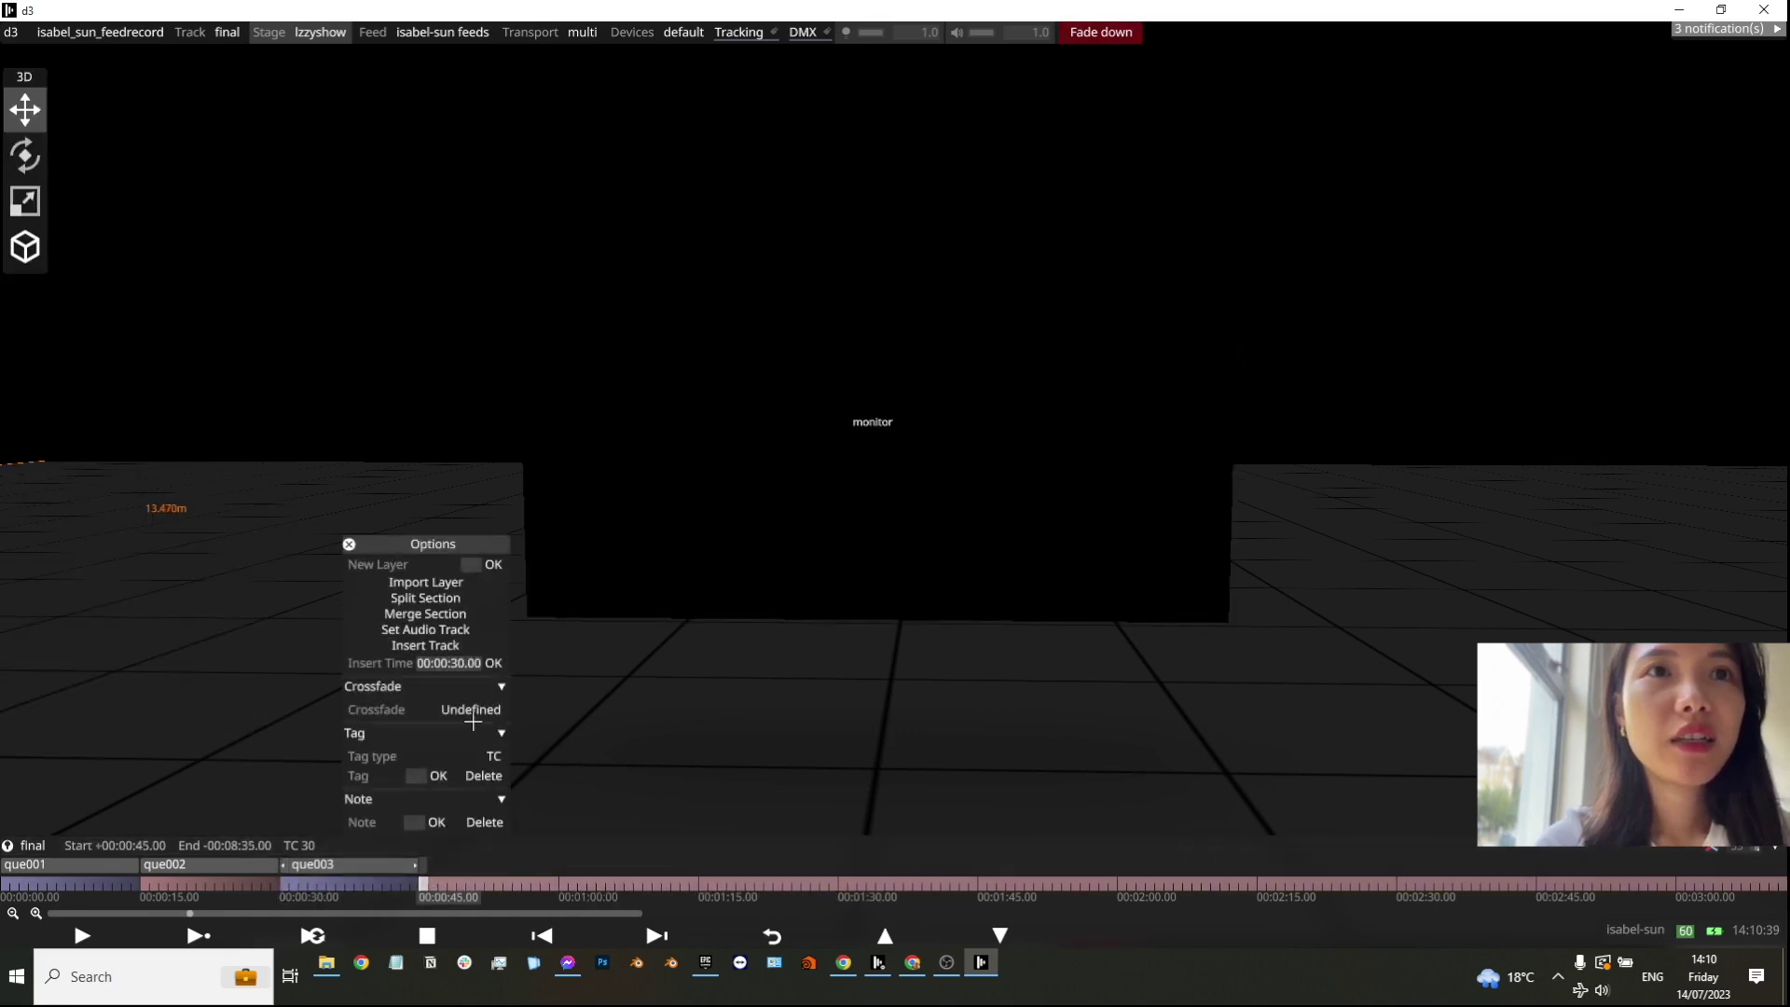
{"action": "left_click", "coordinate": [473, 566]}
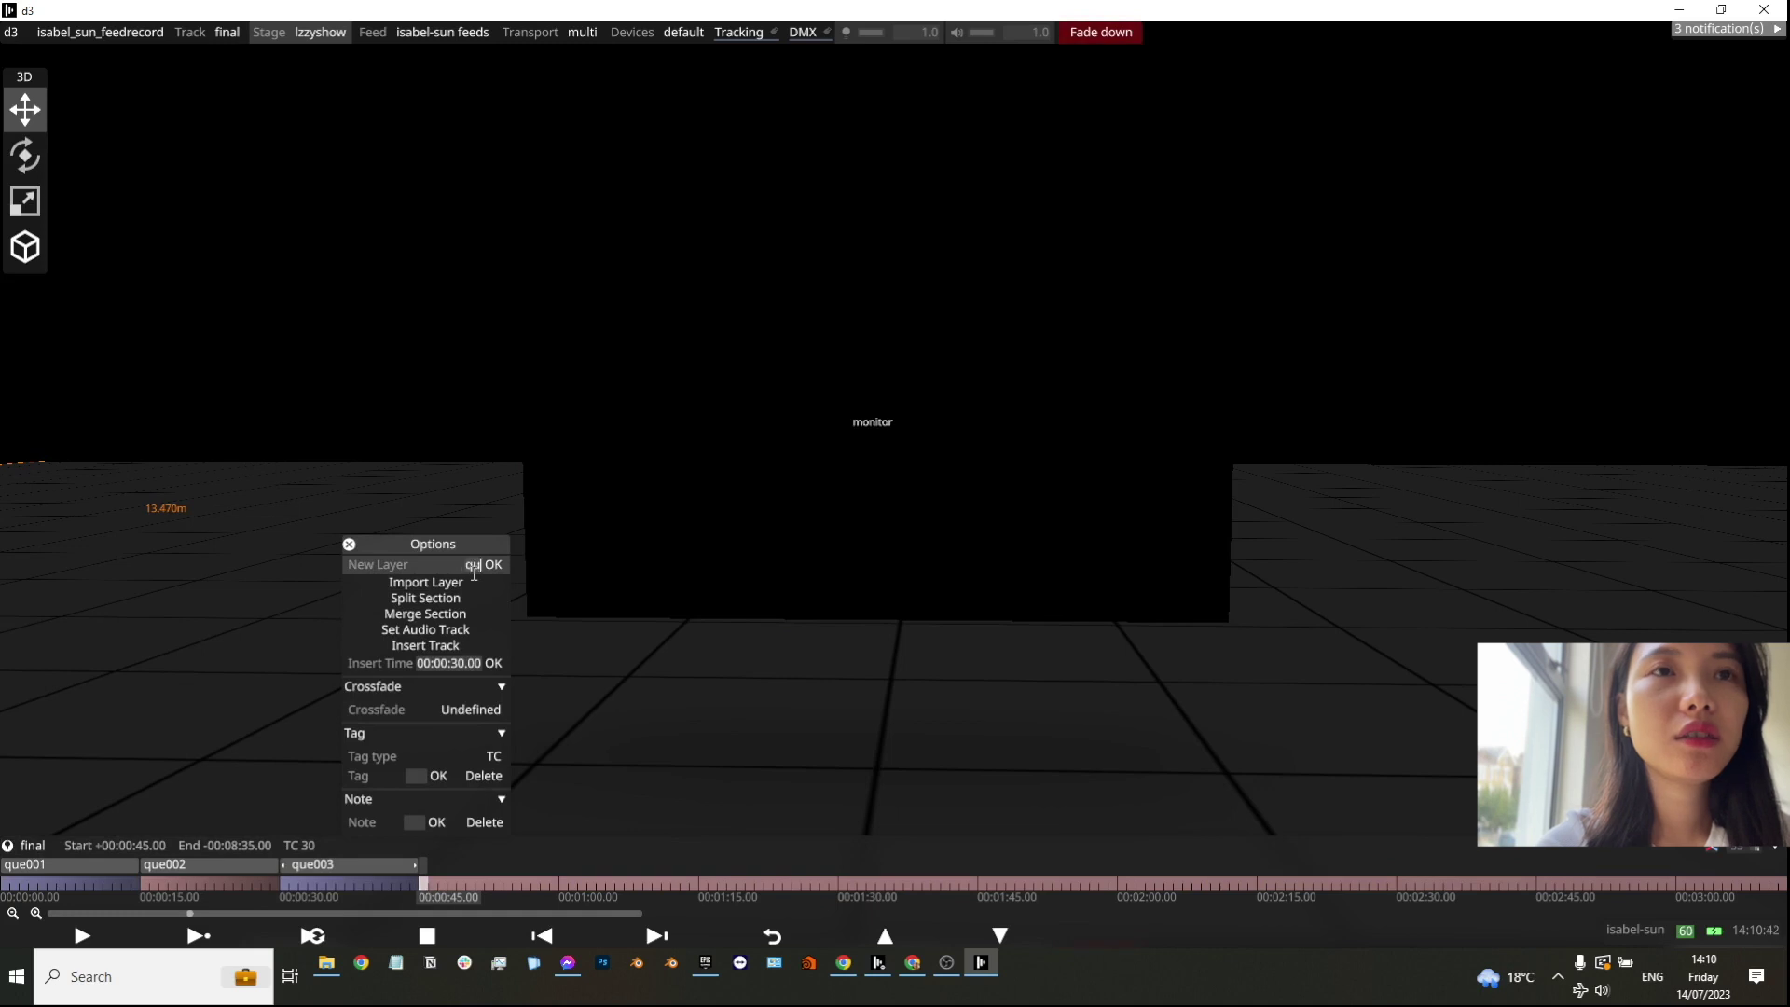
{"action": "key", "text": "Return"}
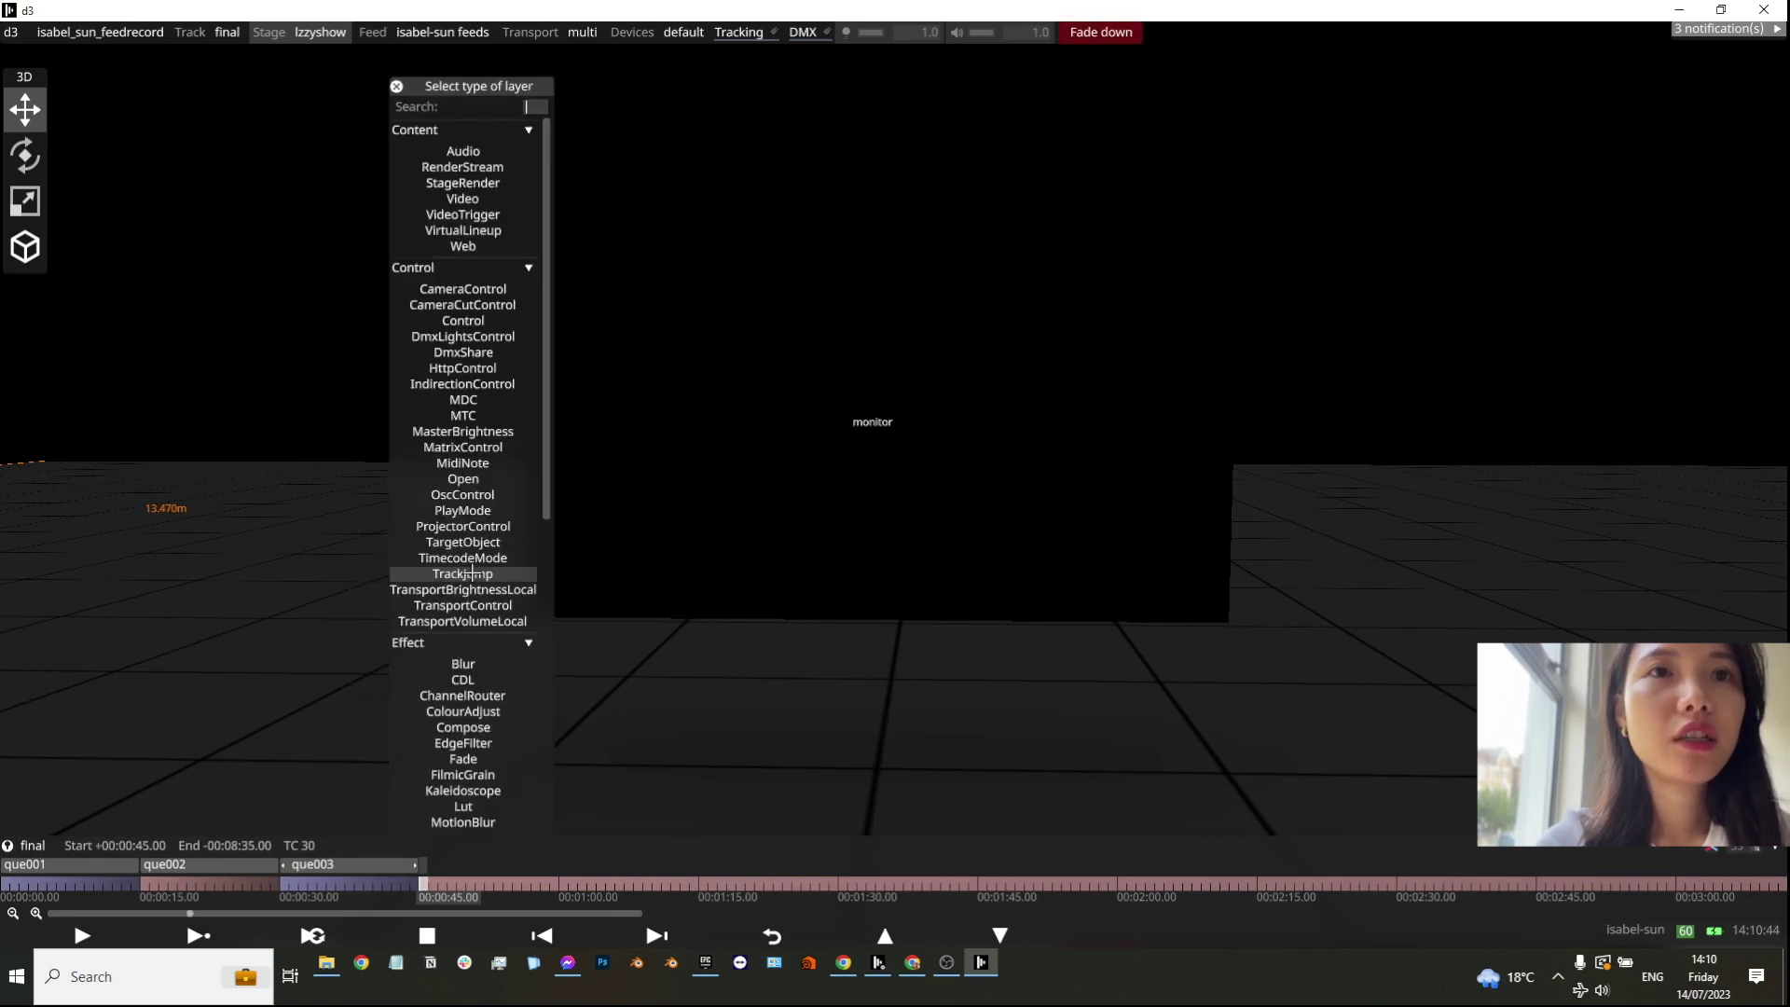
{"action": "type", "text": "vide"}
{"action": "key", "text": "Return"}
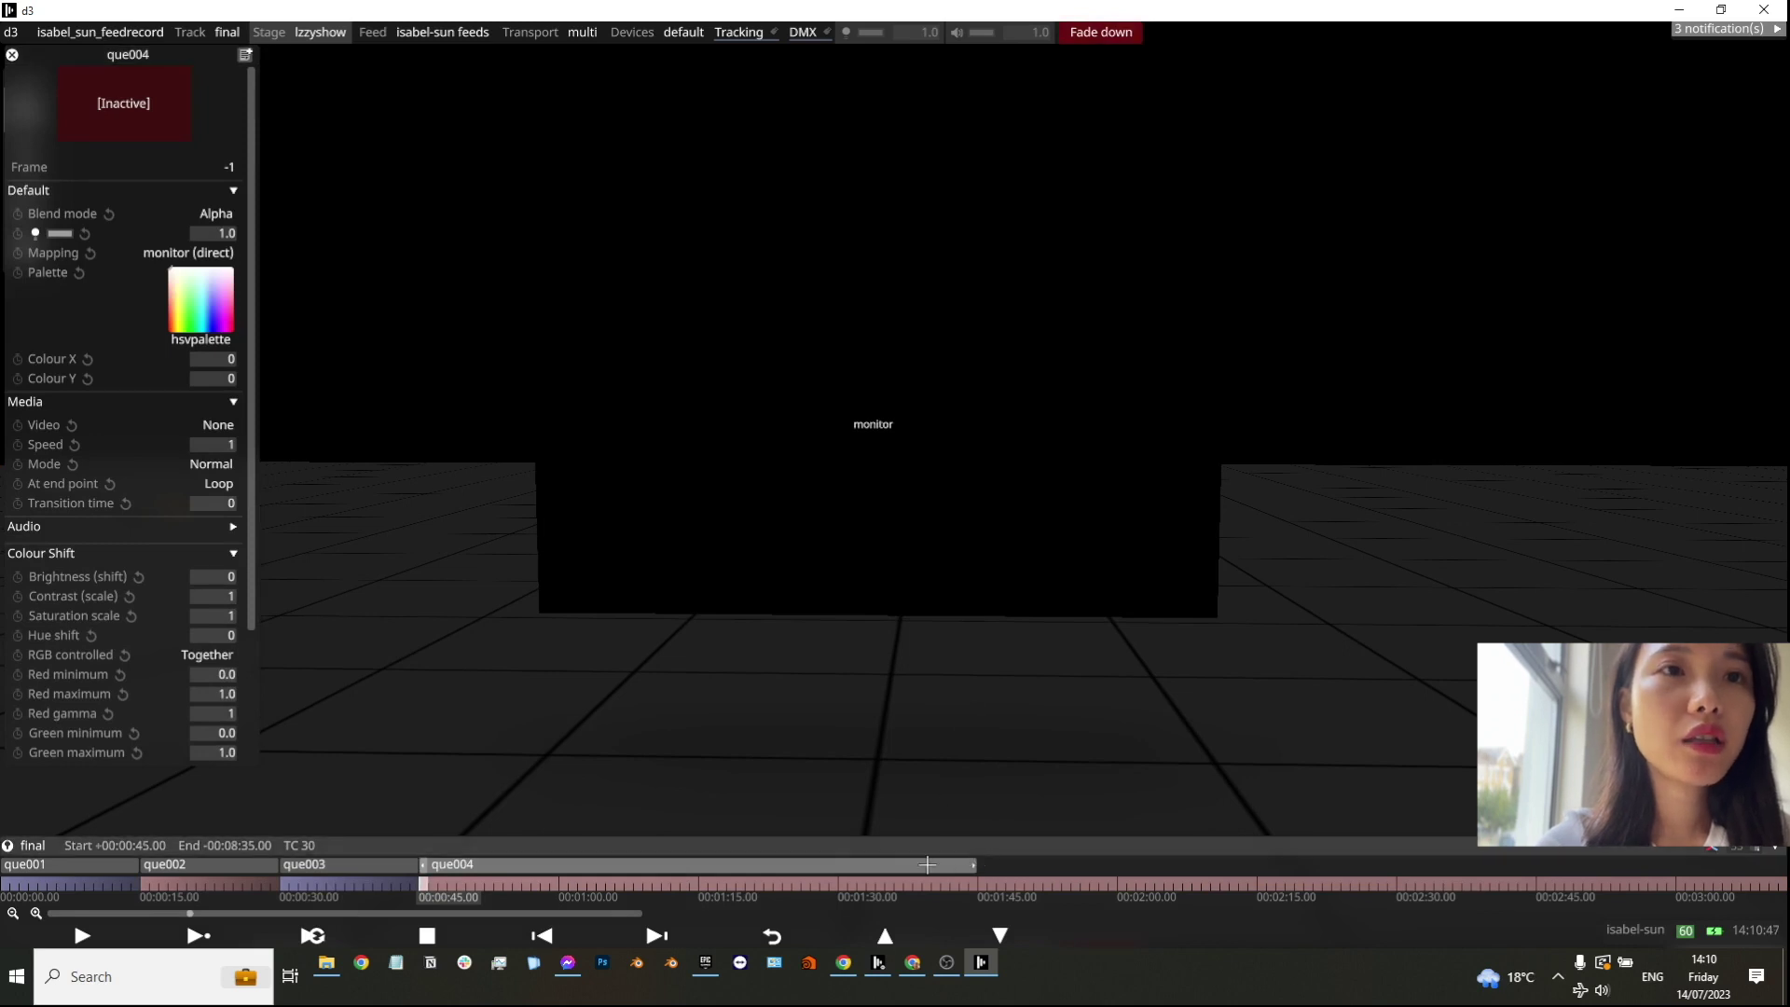
Step: Shorten the que004 layer to end at 00:01:00.00 and split the section there
{"action": "left_click_drag", "start_coordinate": [974, 865], "coordinate": [561, 872]}
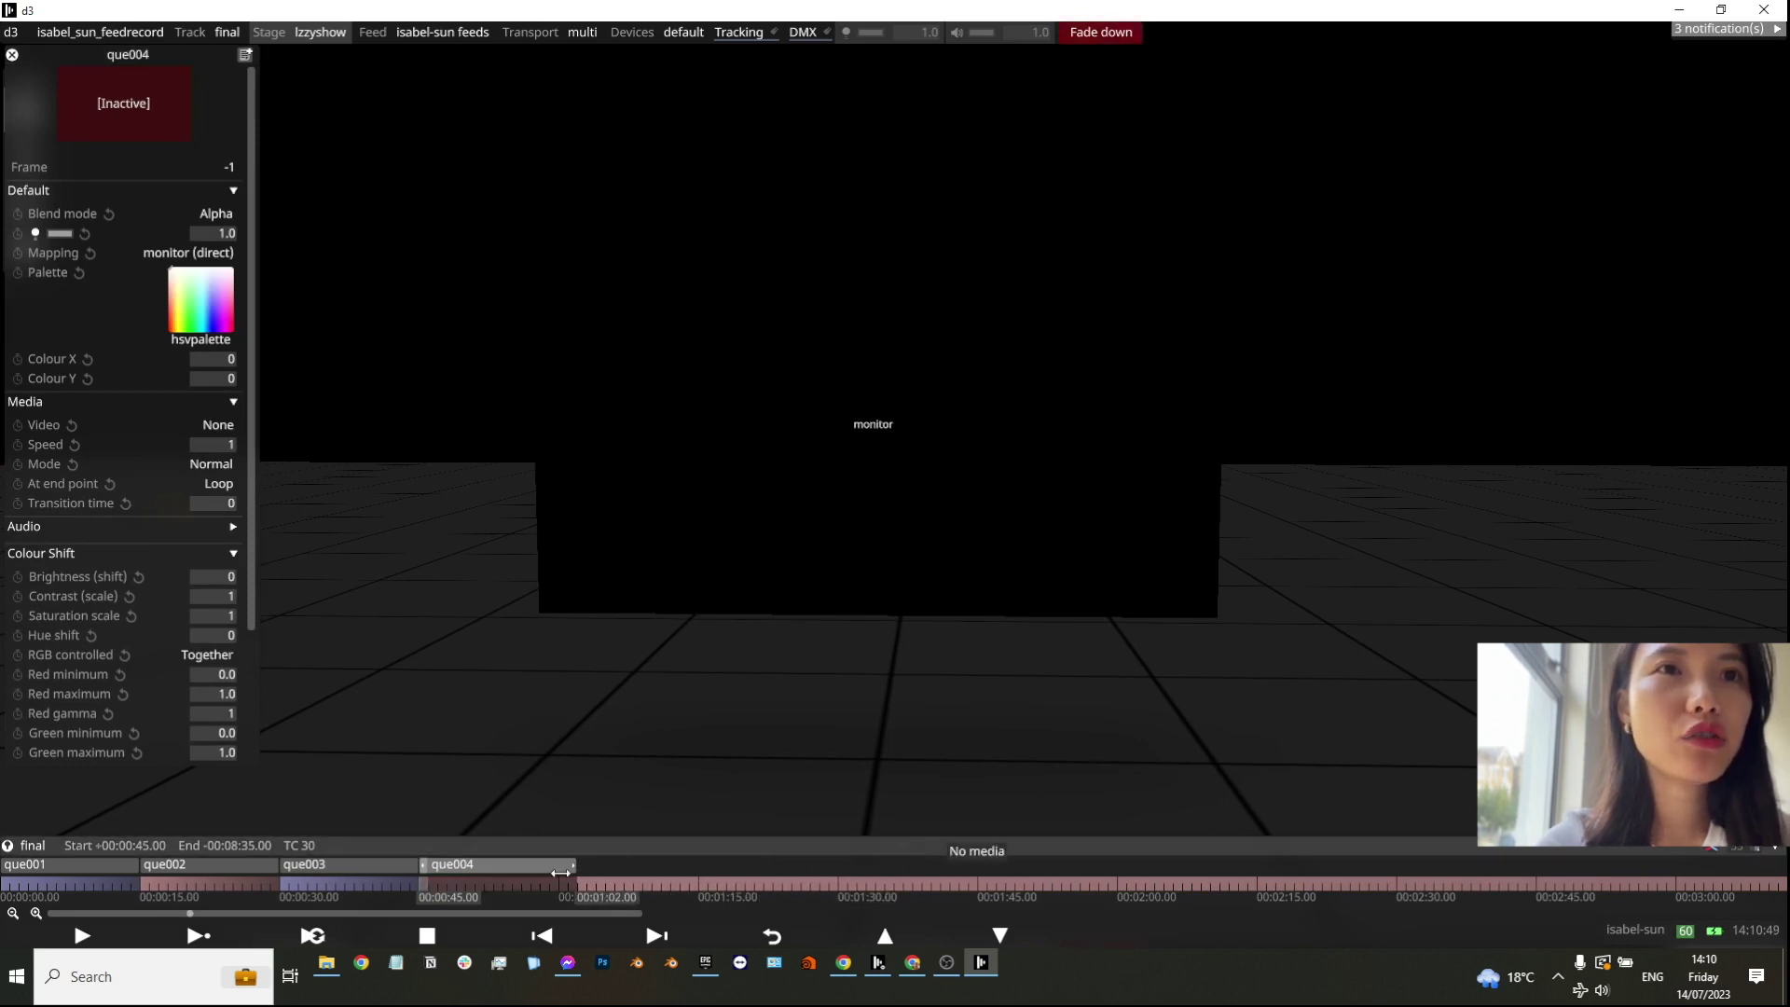
{"action": "right_click", "coordinate": [561, 882]}
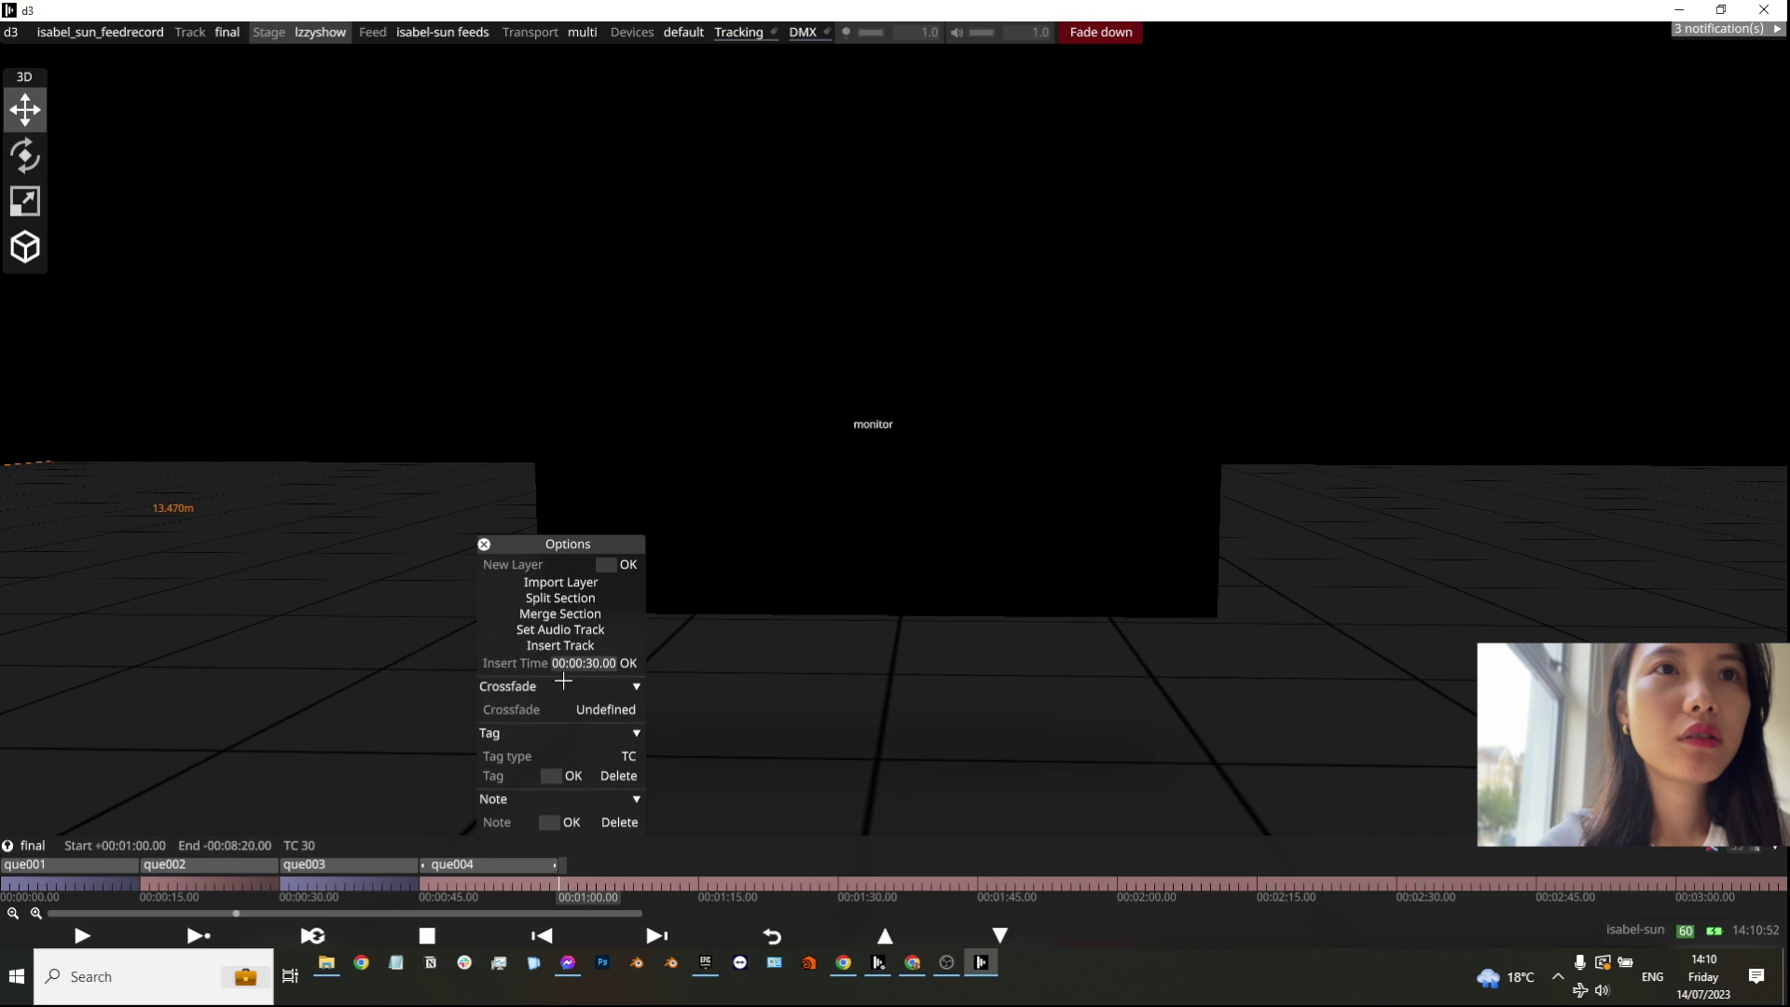
{"action": "left_click", "coordinate": [560, 597]}
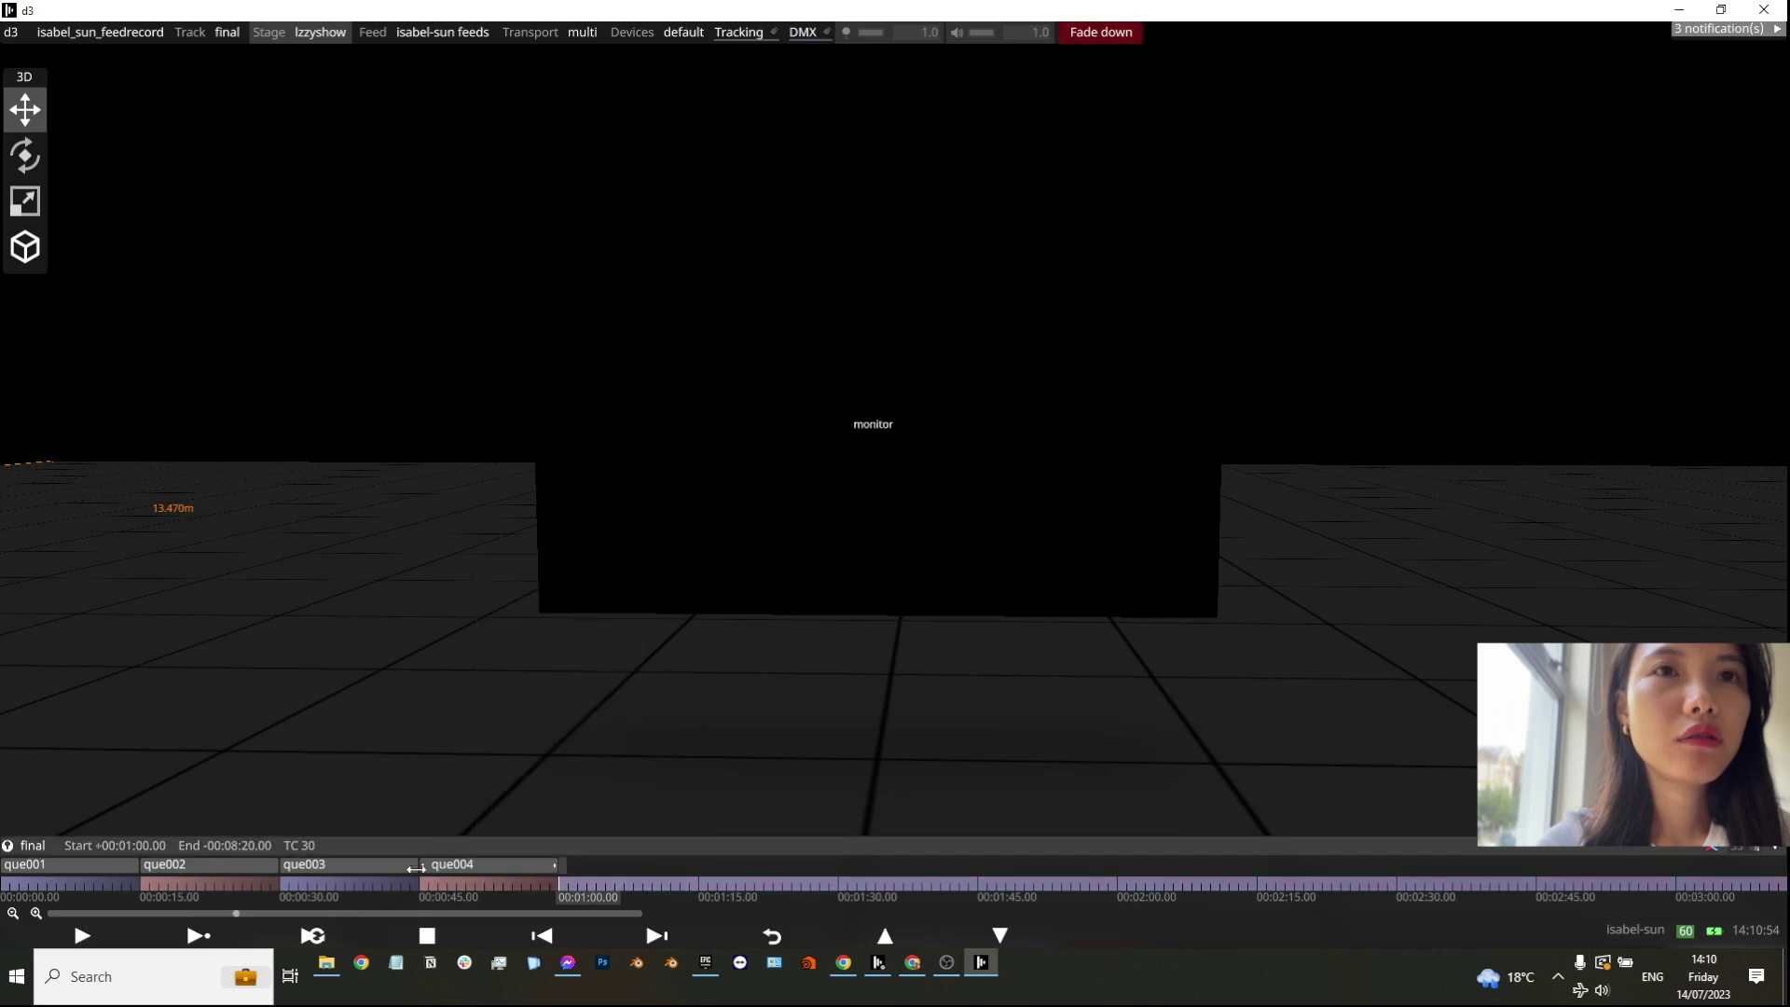
Step: Set the crossfade of the section break at 00:00:15.00, between que001 and que002, to Fade
{"action": "left_click", "coordinate": [146, 884]}
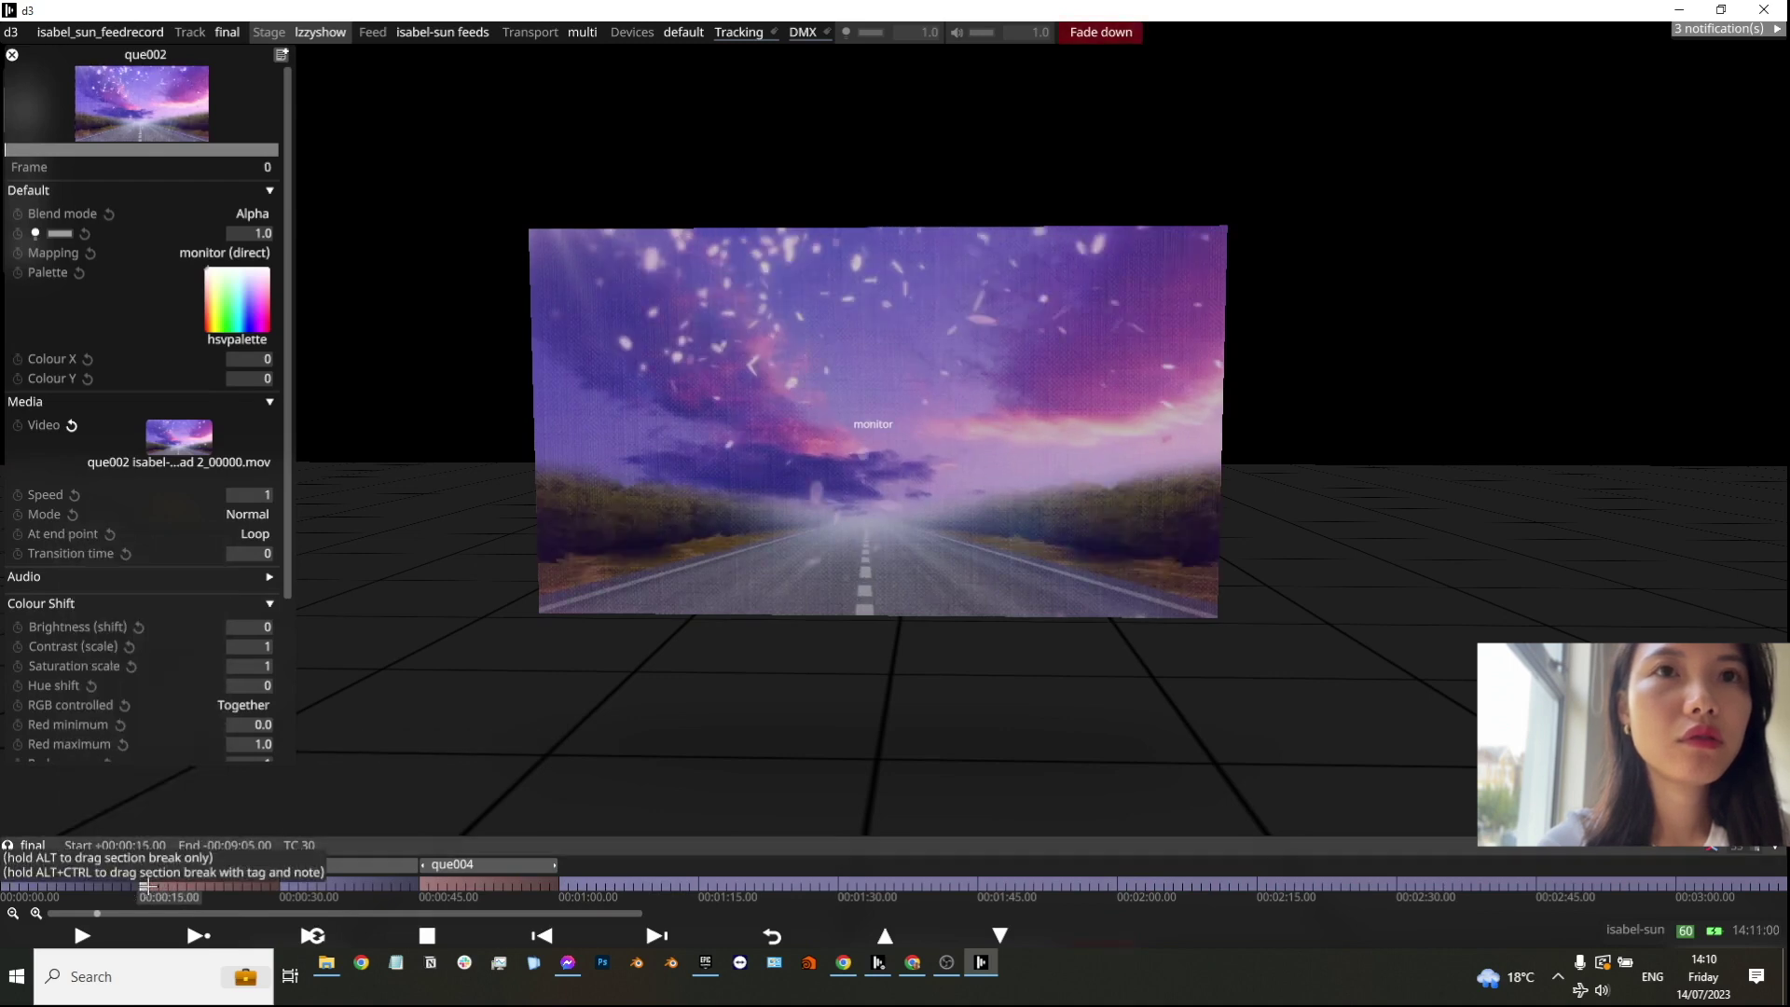
{"action": "right_click", "coordinate": [146, 884]}
{"action": "left_click", "coordinate": [192, 709]}
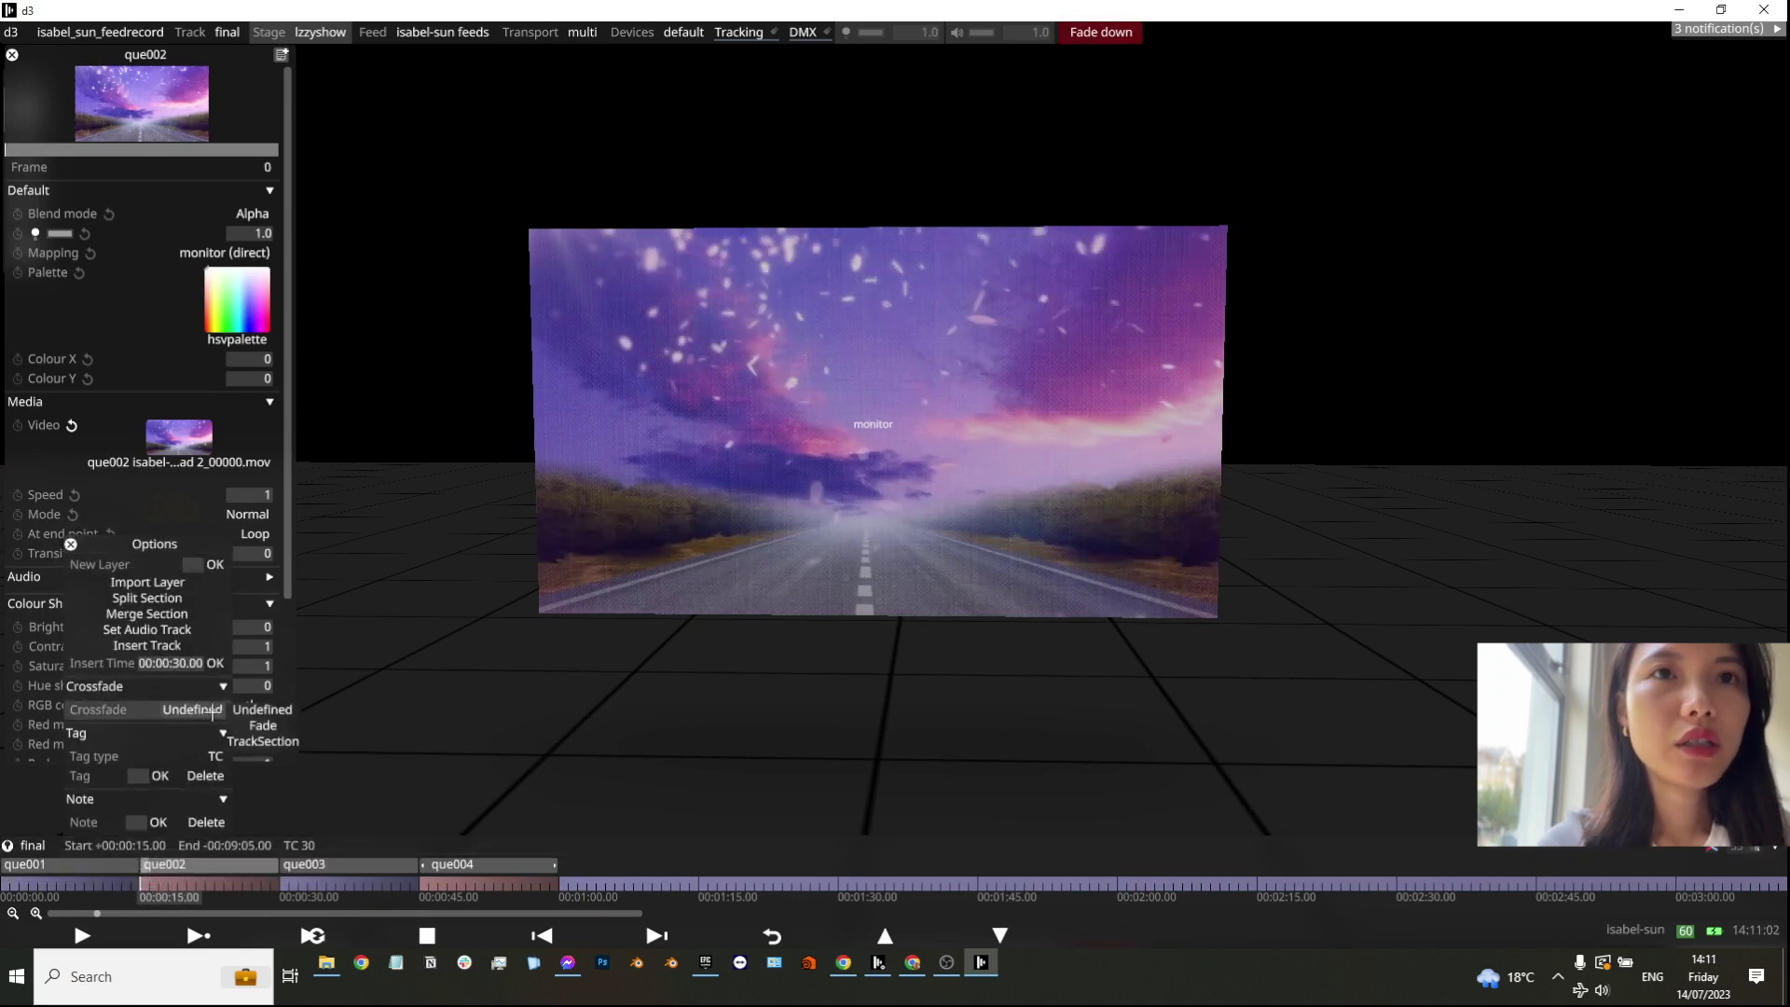
{"action": "left_click", "coordinate": [245, 725]}
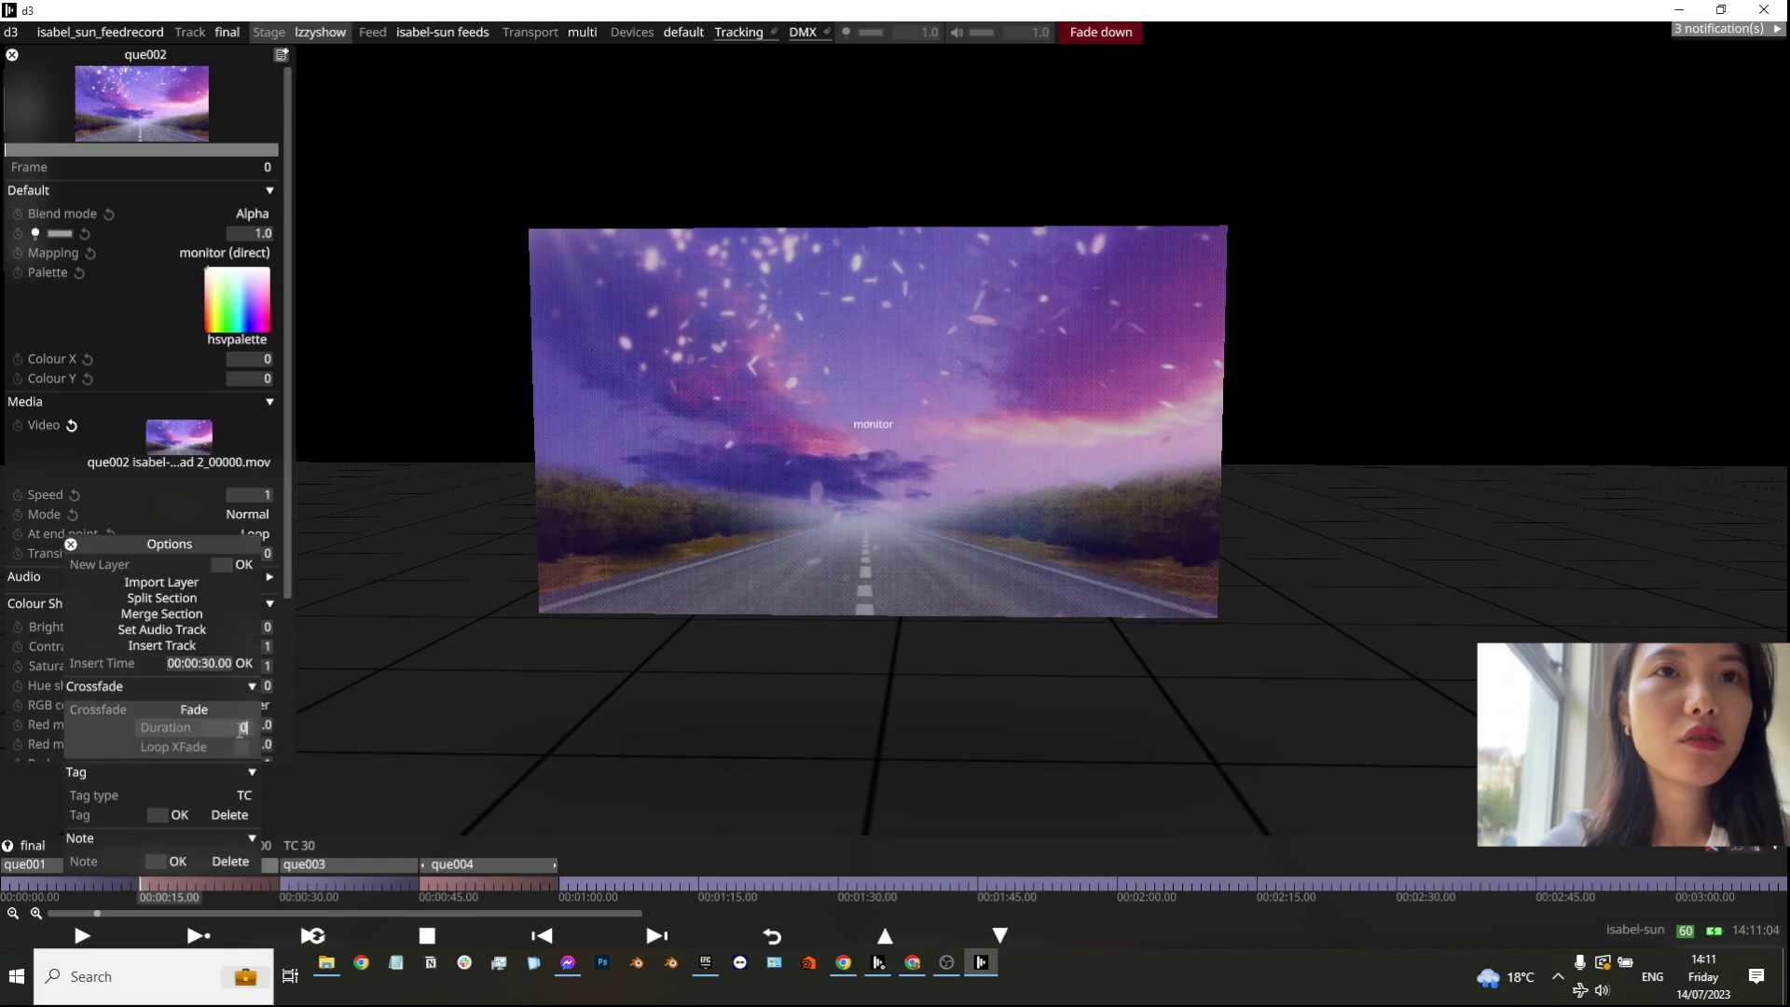
Step: Set the section break at 00:00:30.00 to a Fade crossfade with duration 1 and Loop XFade enabled
{"action": "left_click", "coordinate": [283, 885]}
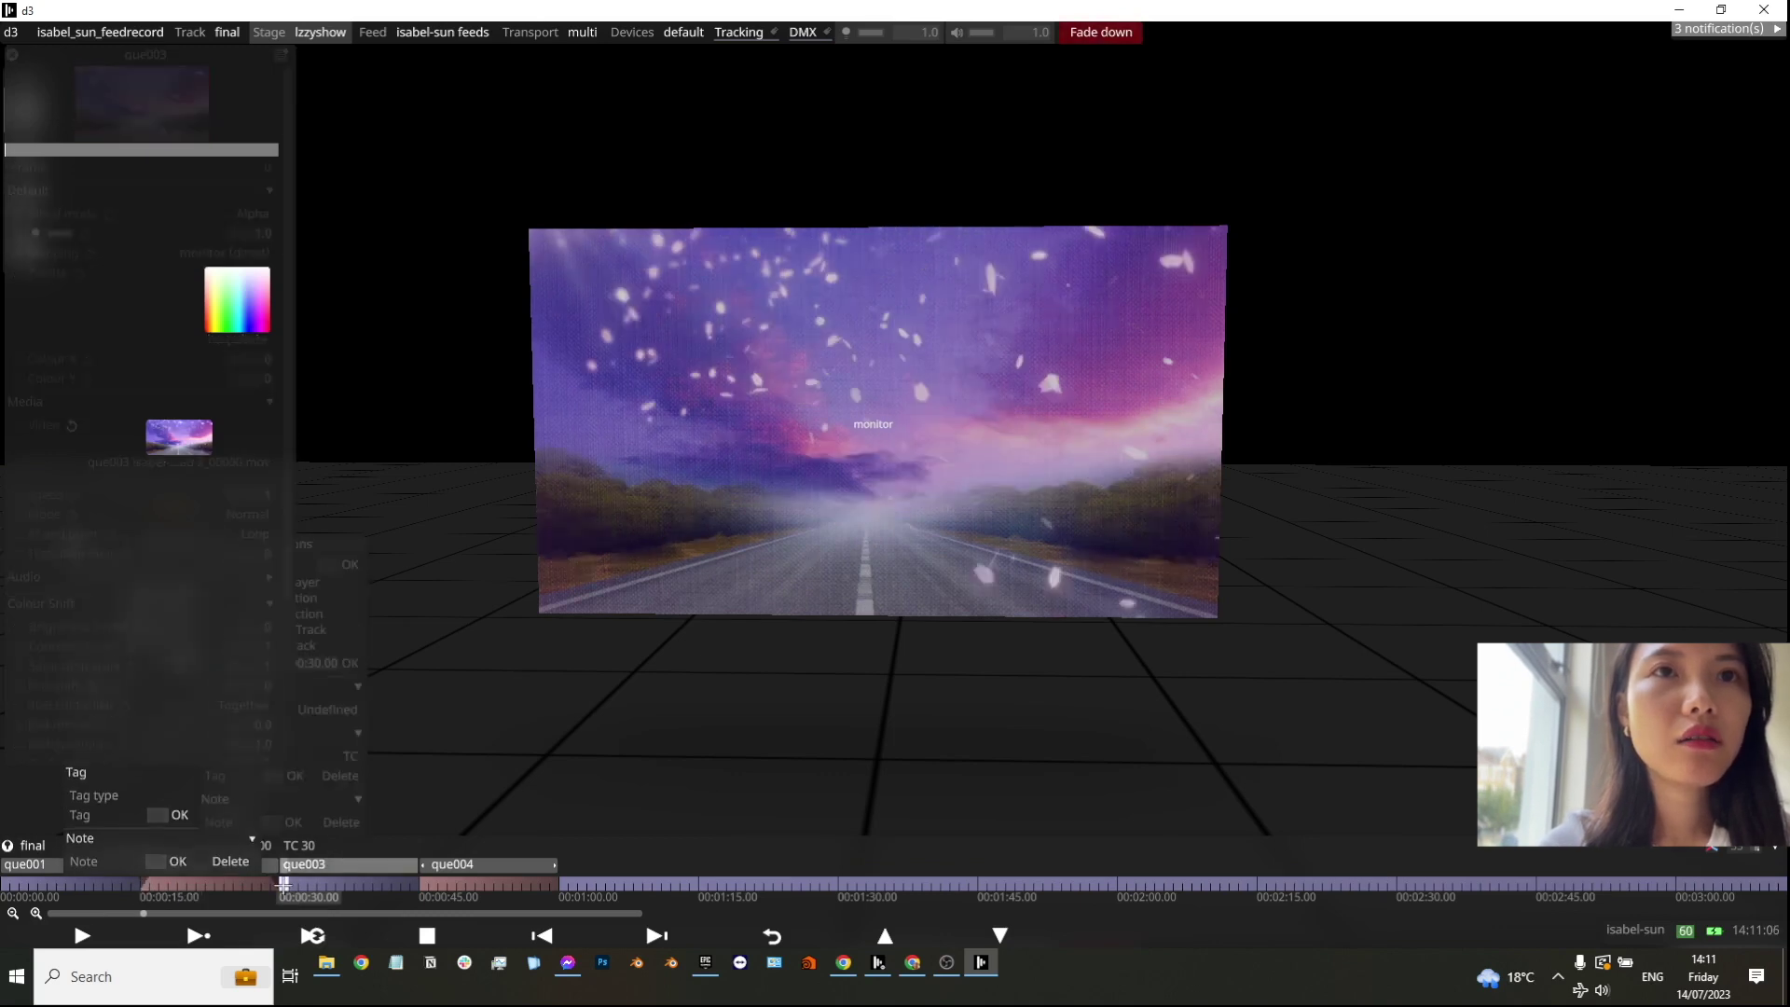
{"action": "left_click", "coordinate": [339, 711]}
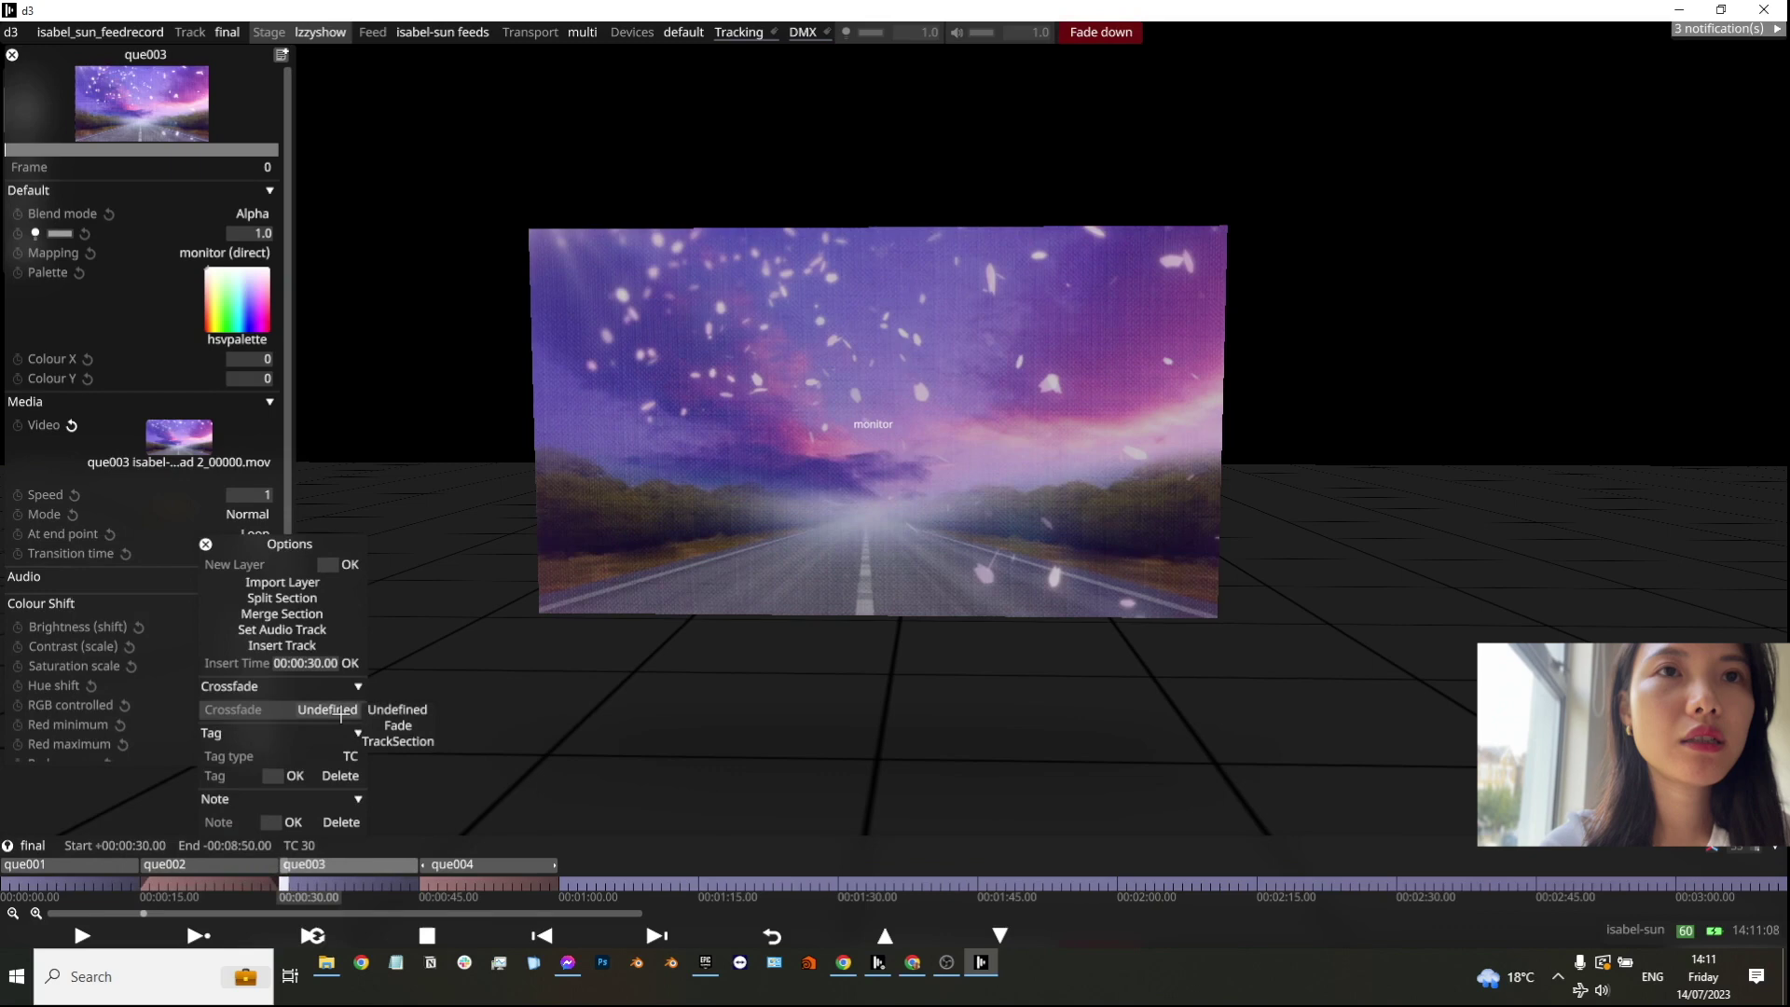
{"action": "left_click", "coordinate": [383, 727]}
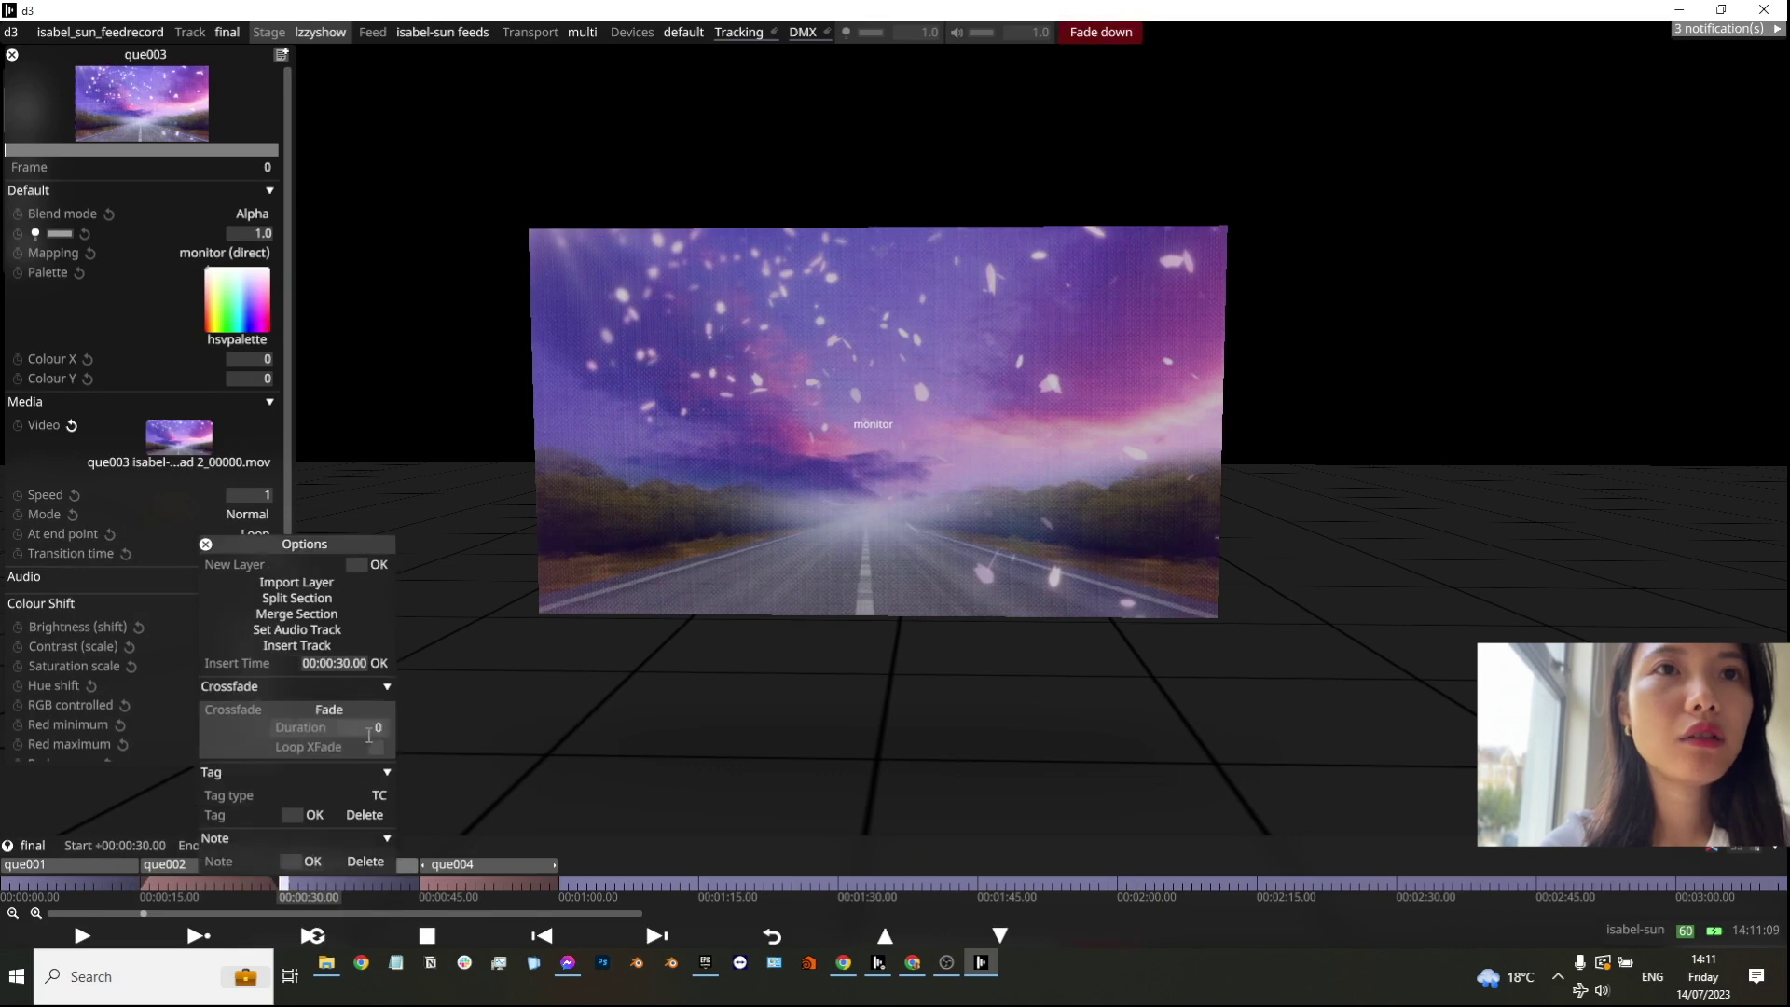
{"action": "left_click", "coordinate": [376, 747]}
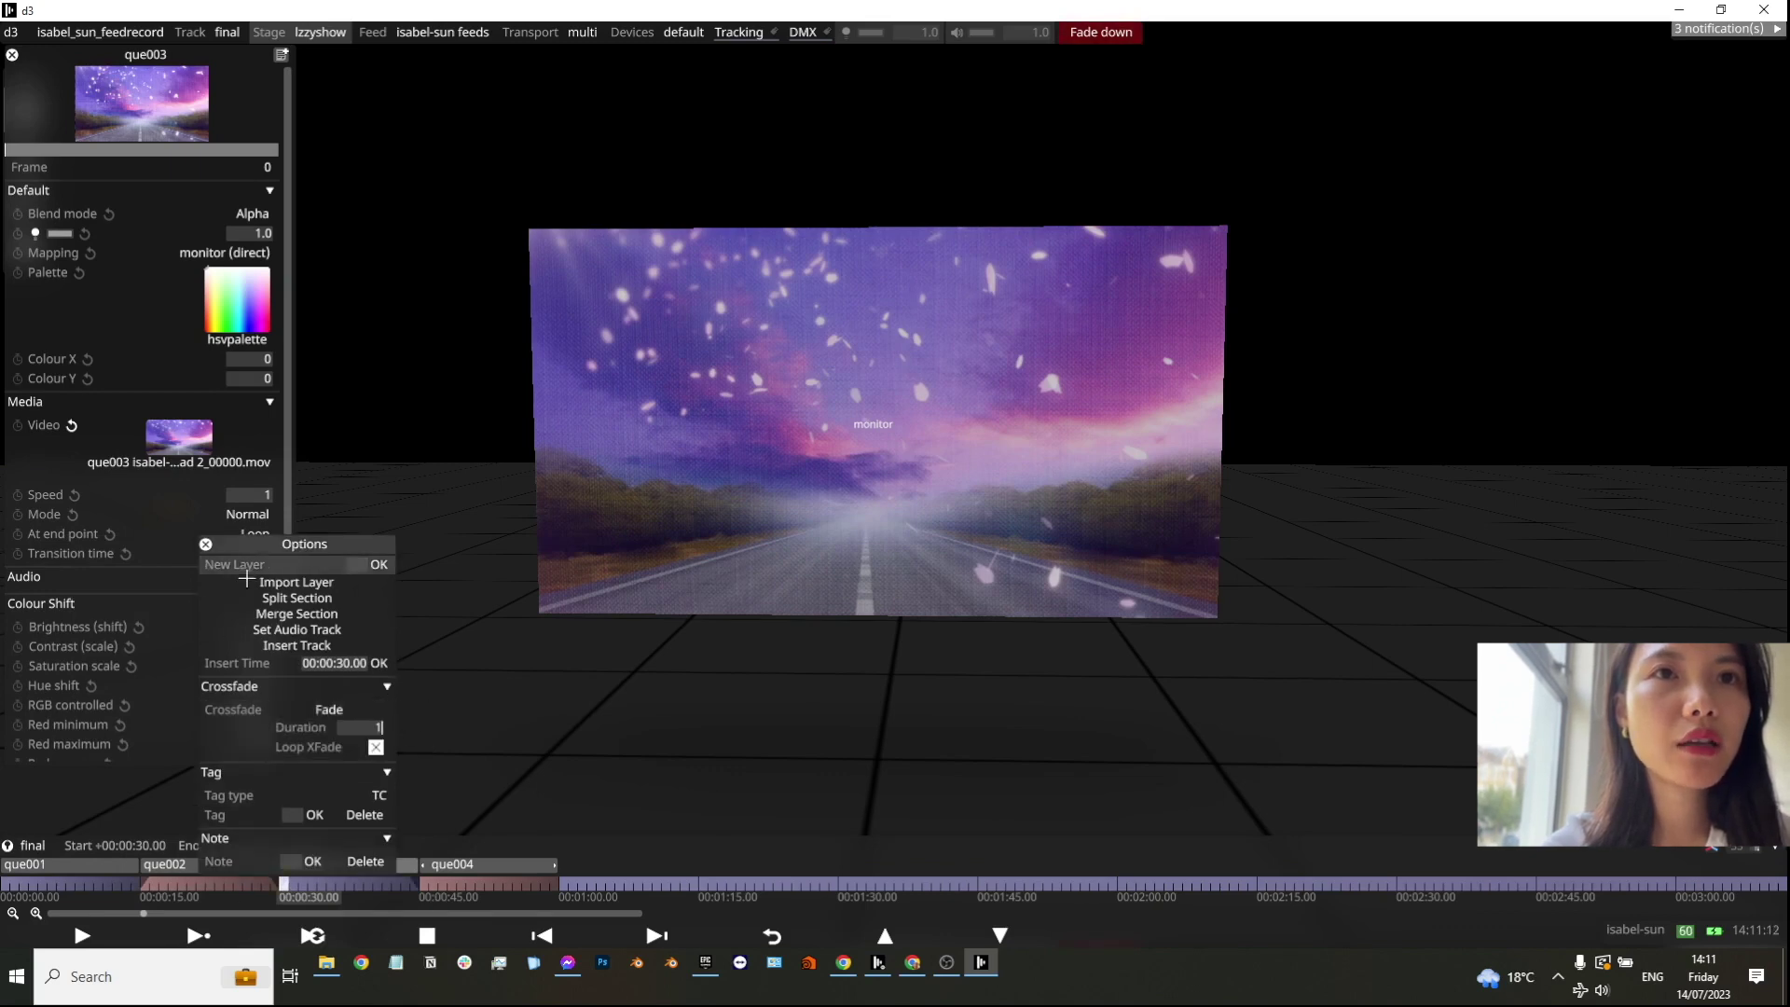
Step: Set the section break at 00:00:45.00 to a Fade crossfade with duration 1 and Loop XFade enabled, then close the open editors
{"action": "left_click", "coordinate": [424, 879]}
{"action": "left_click", "coordinate": [520, 710]}
{"action": "left_click", "coordinate": [538, 727]}
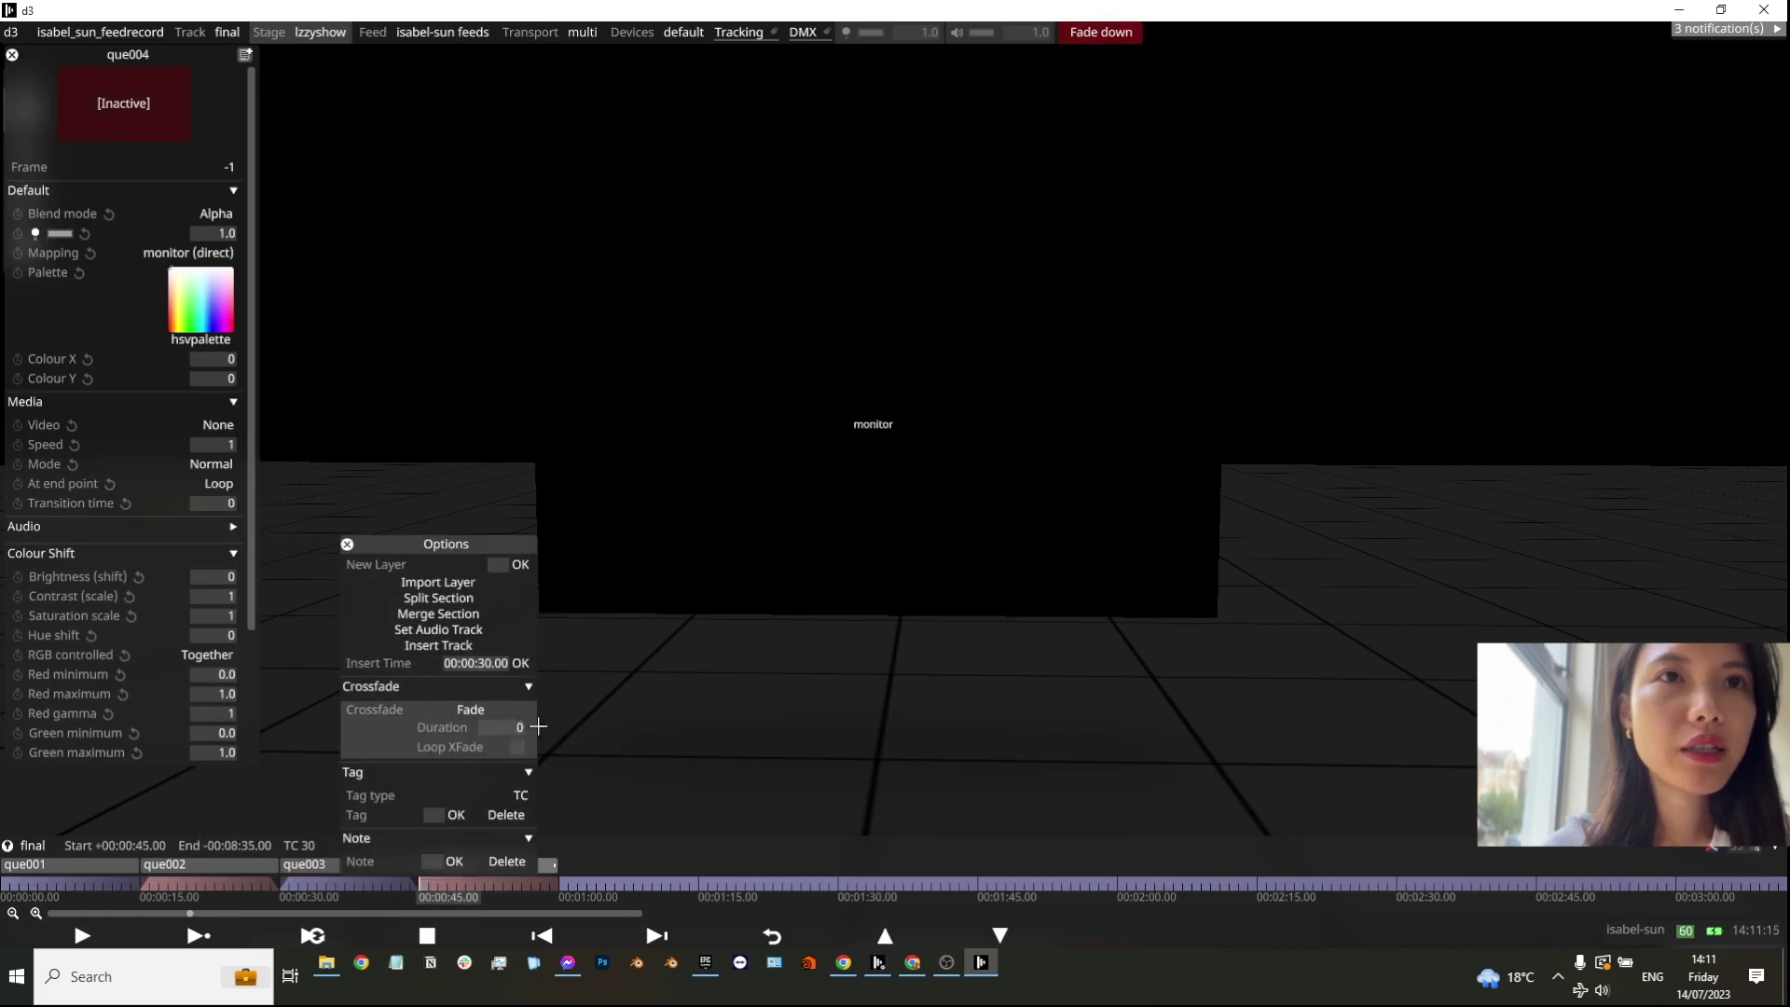
{"action": "scroll", "coordinate": [519, 728], "scroll_direction": "up", "scroll_amount": 1}
{"action": "left_click", "coordinate": [522, 749]}
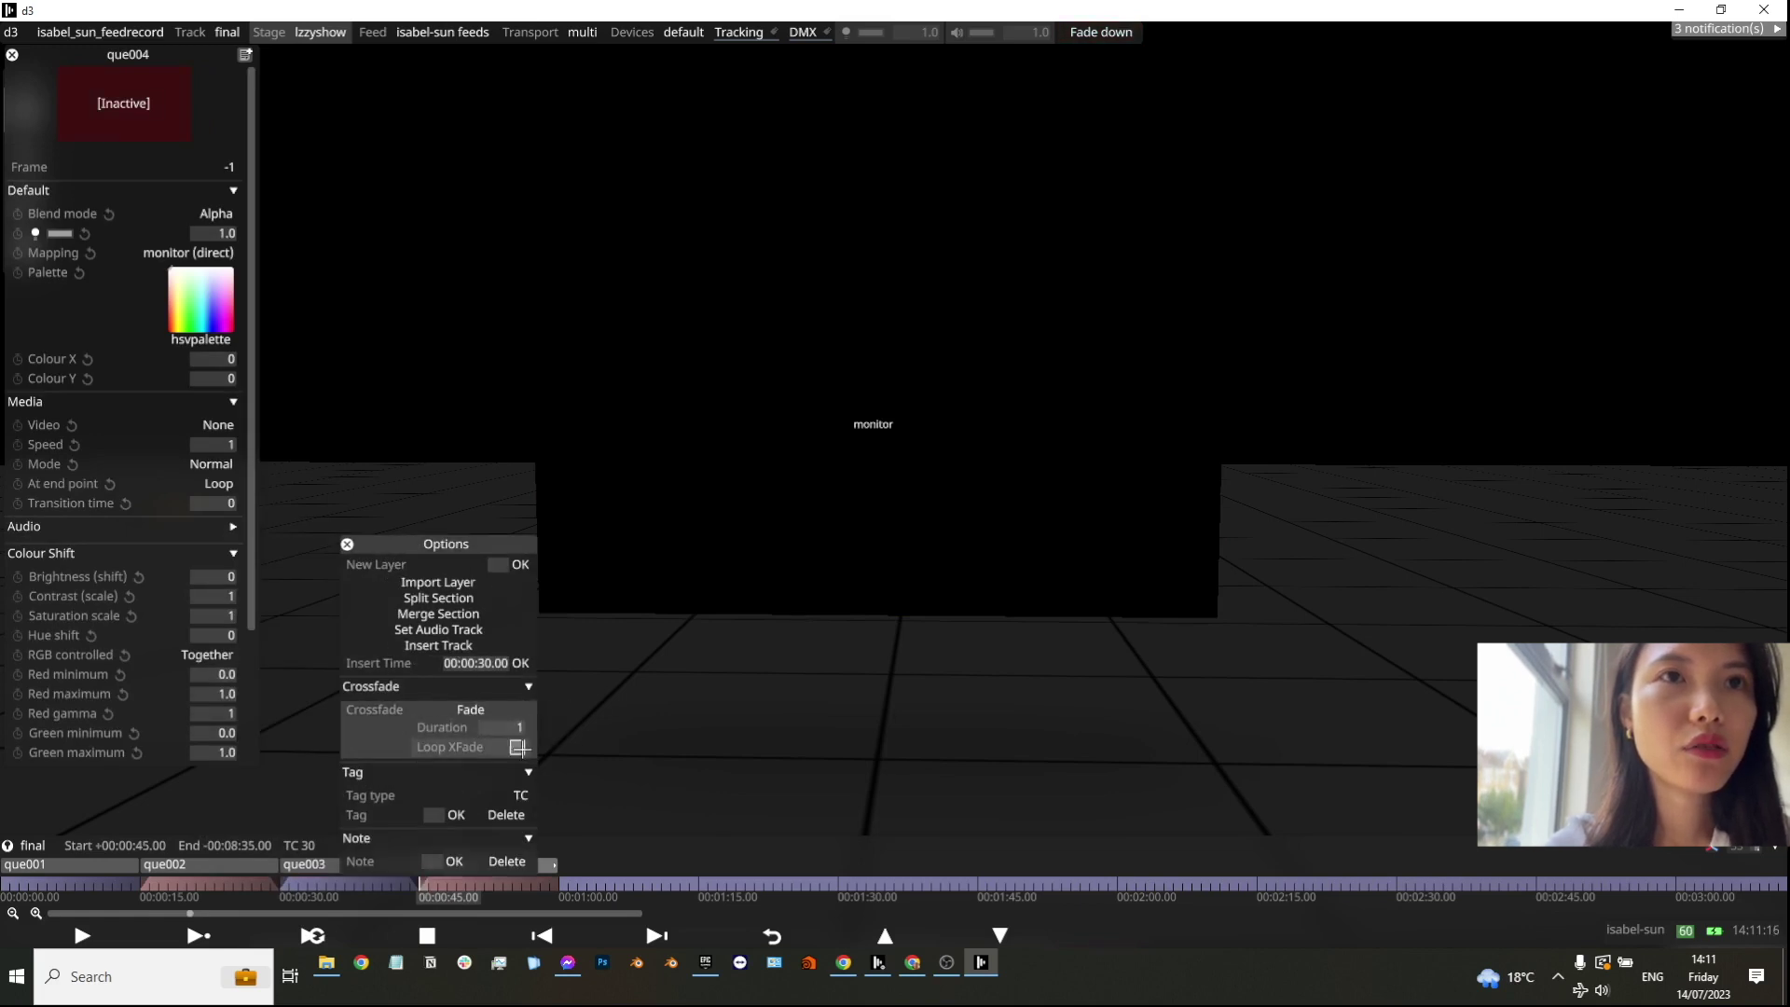
{"action": "left_click", "coordinate": [347, 543]}
{"action": "left_click", "coordinate": [13, 55]}
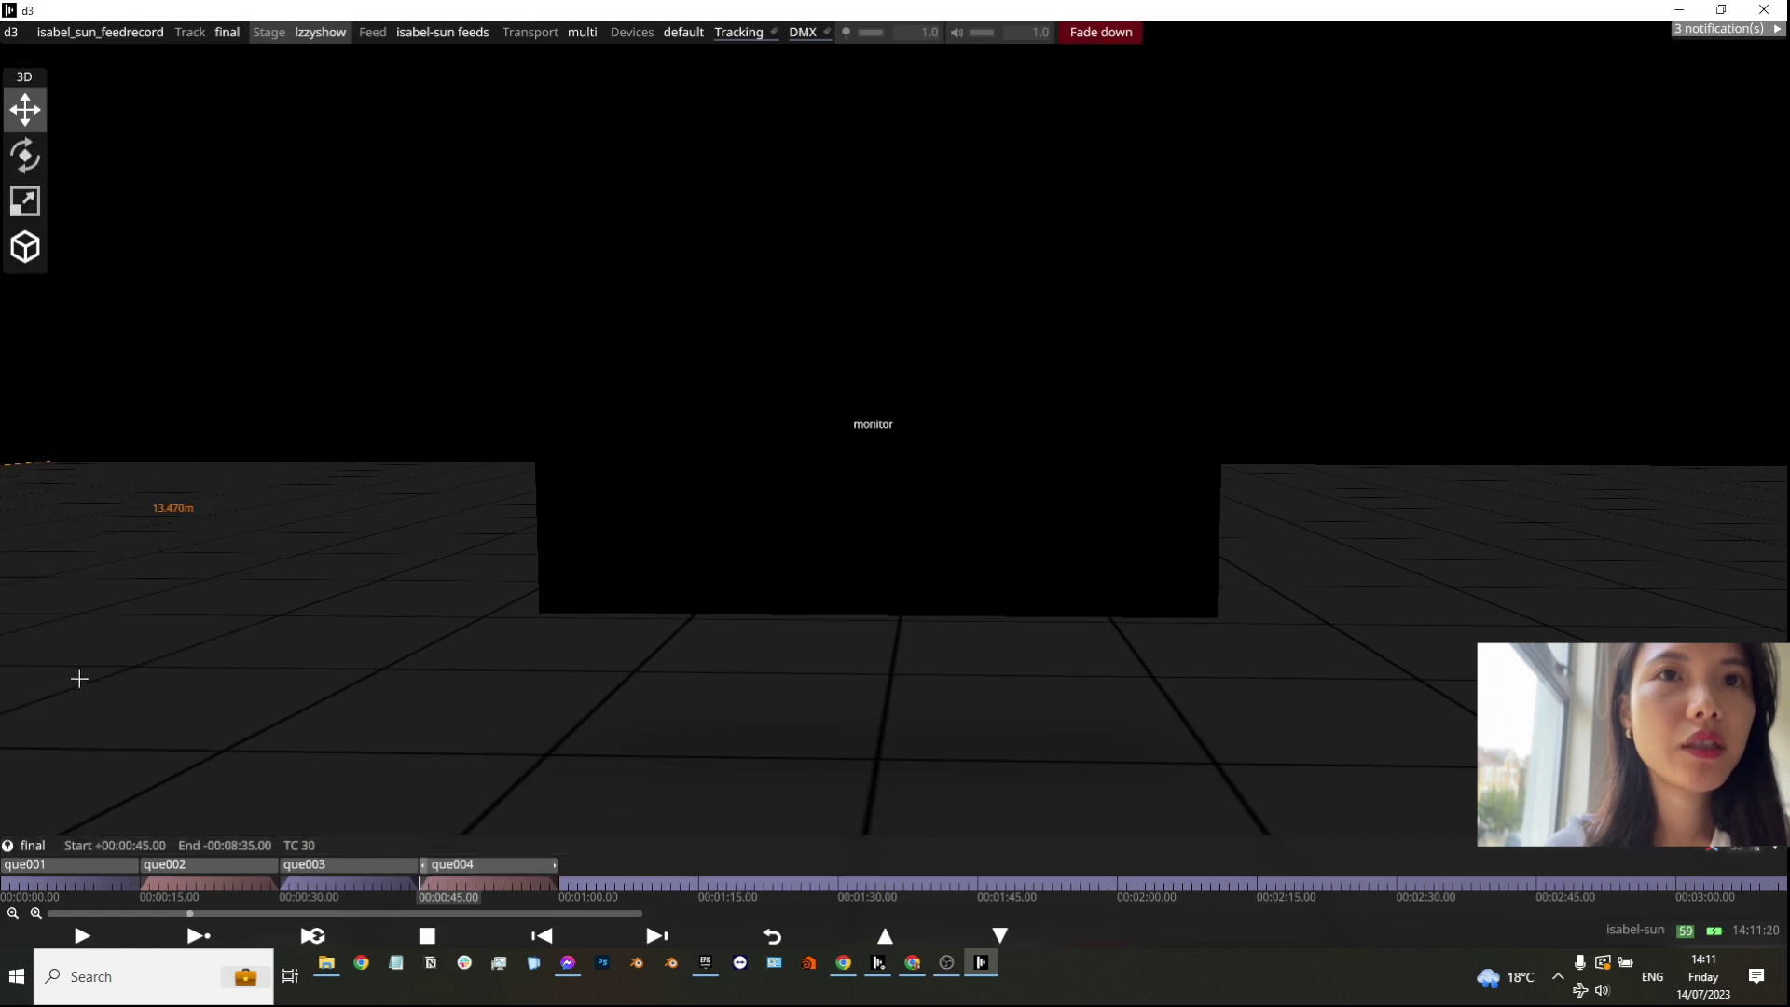
Step: Return the playhead to the beginning of the que001 section to preview the final track
{"action": "left_click", "coordinate": [25, 883]}
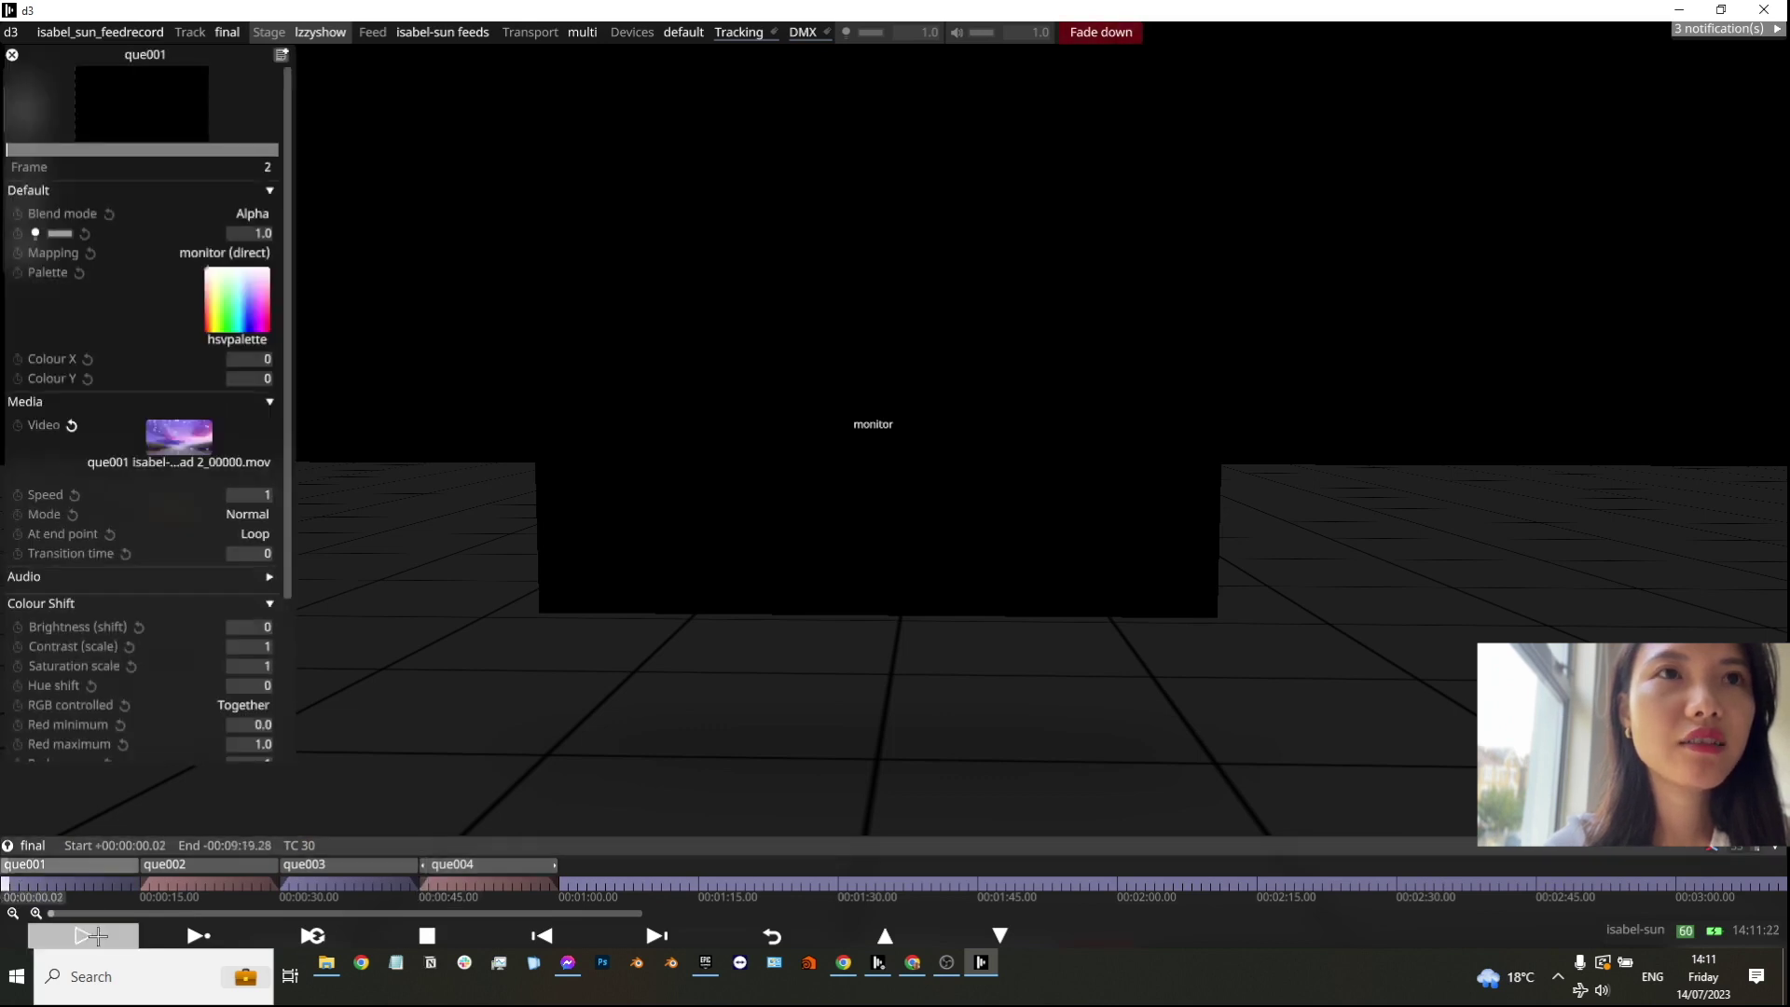